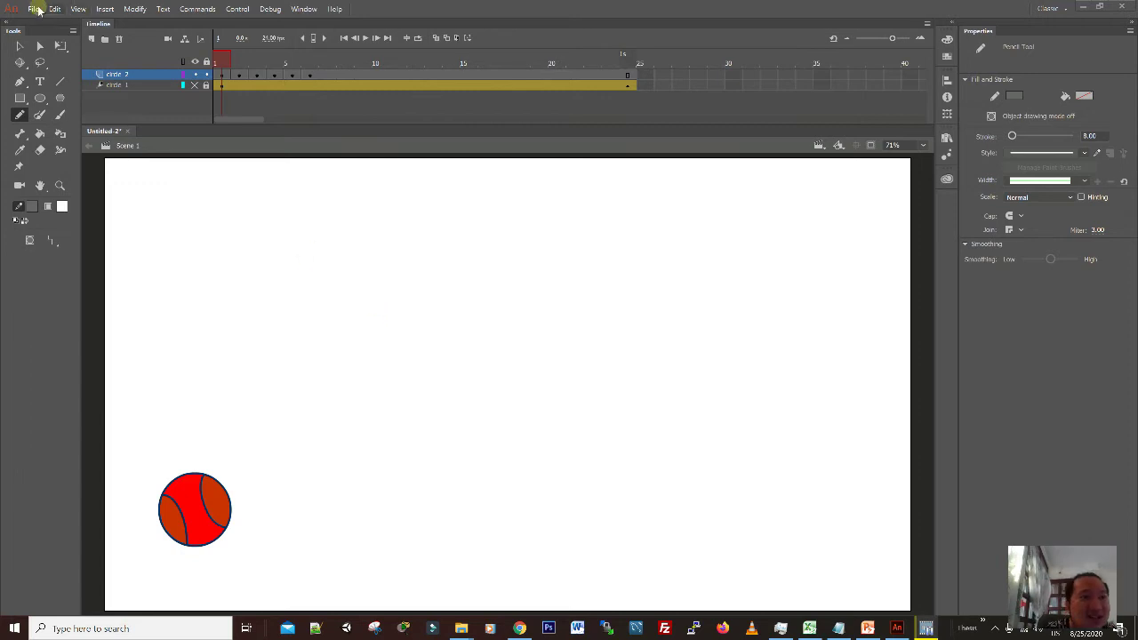
- Create a new document from the HD 1280 x 720 character animation preset with ActionScript 3.0 as platform
left_click(32, 9)
left_click(32, 9)
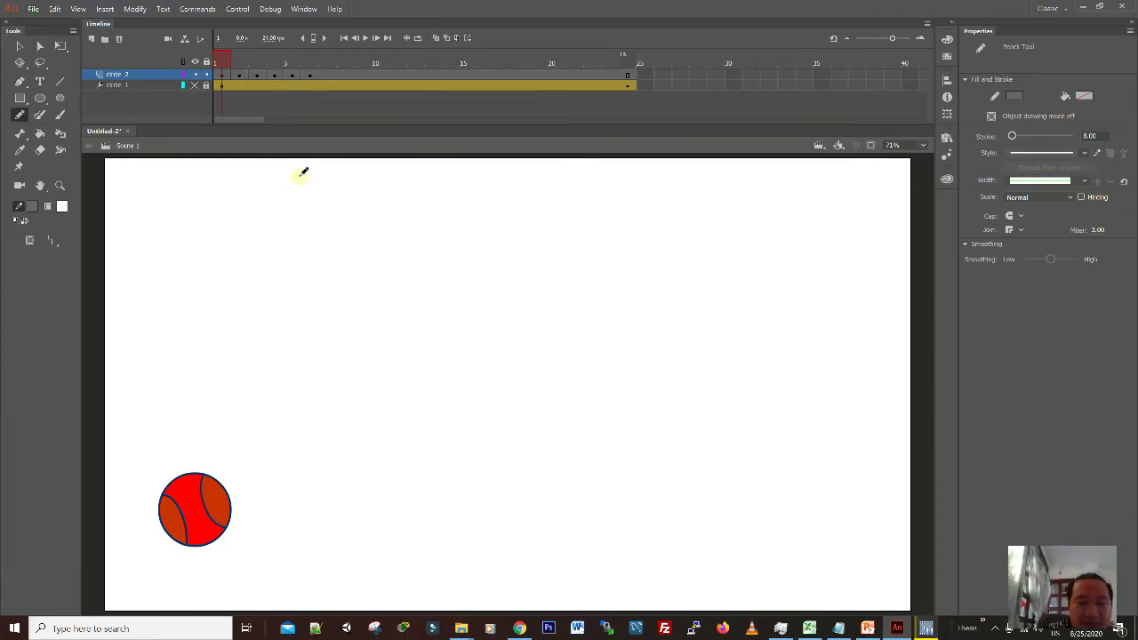
key("ctrl+n")
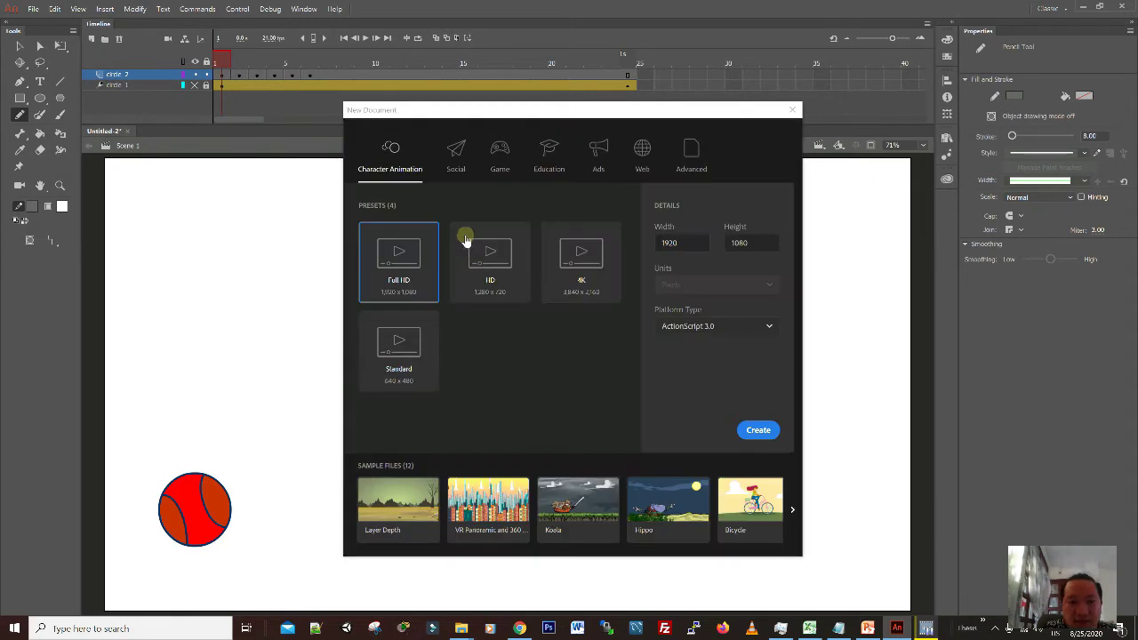
left_click(495, 255)
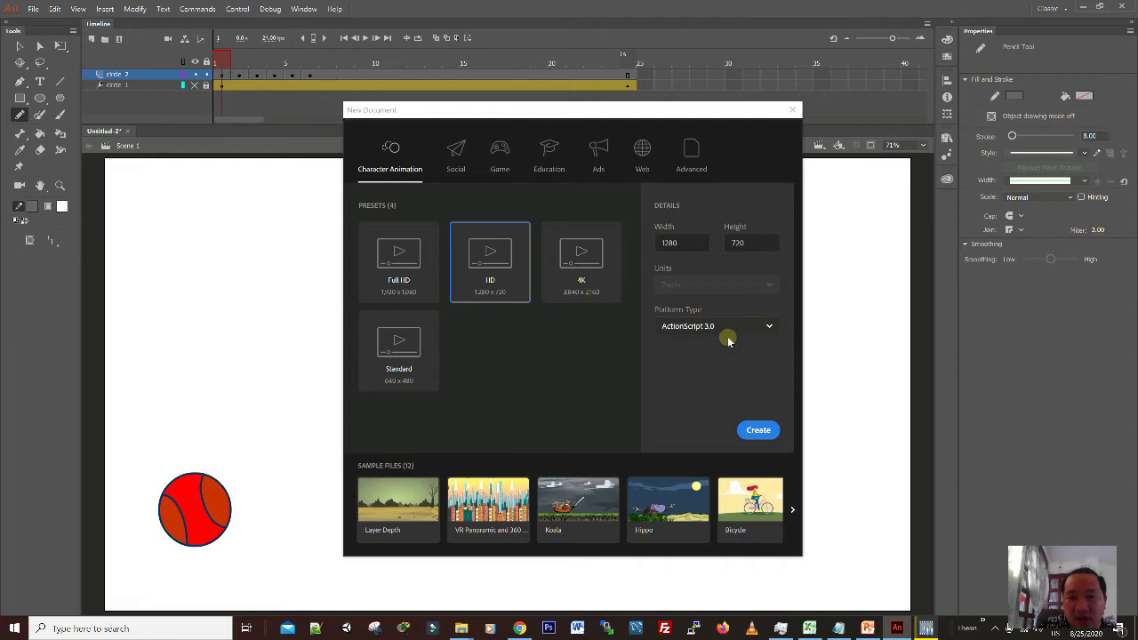
left_click(758, 429)
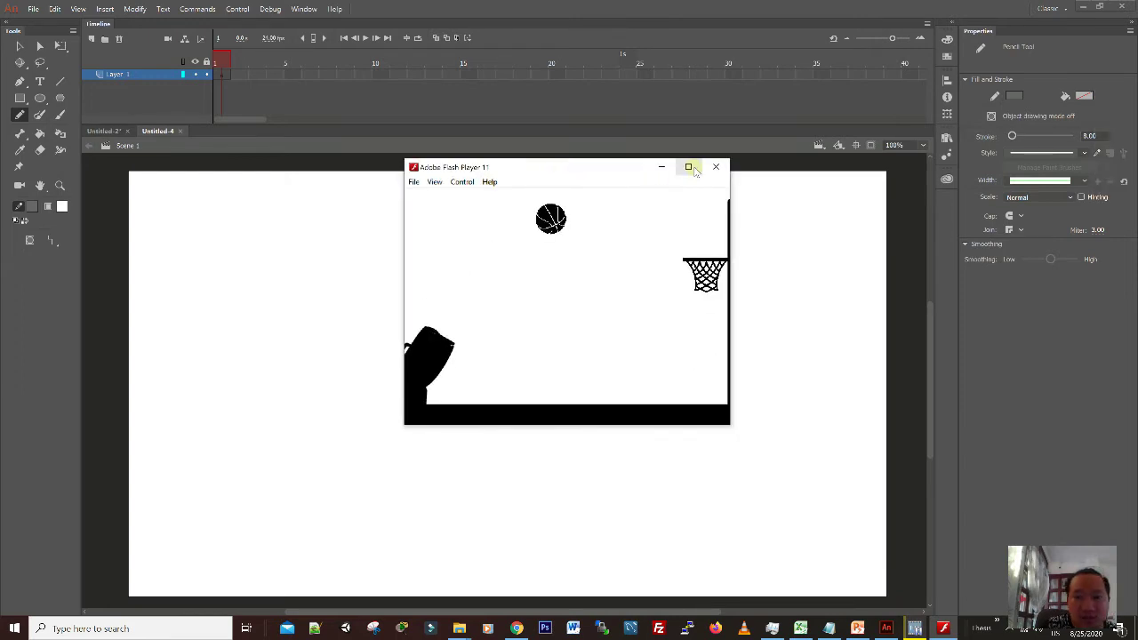
- Watch the finished basketball animation in a maximized Adobe Flash Player window, and close the player
left_click(689, 167)
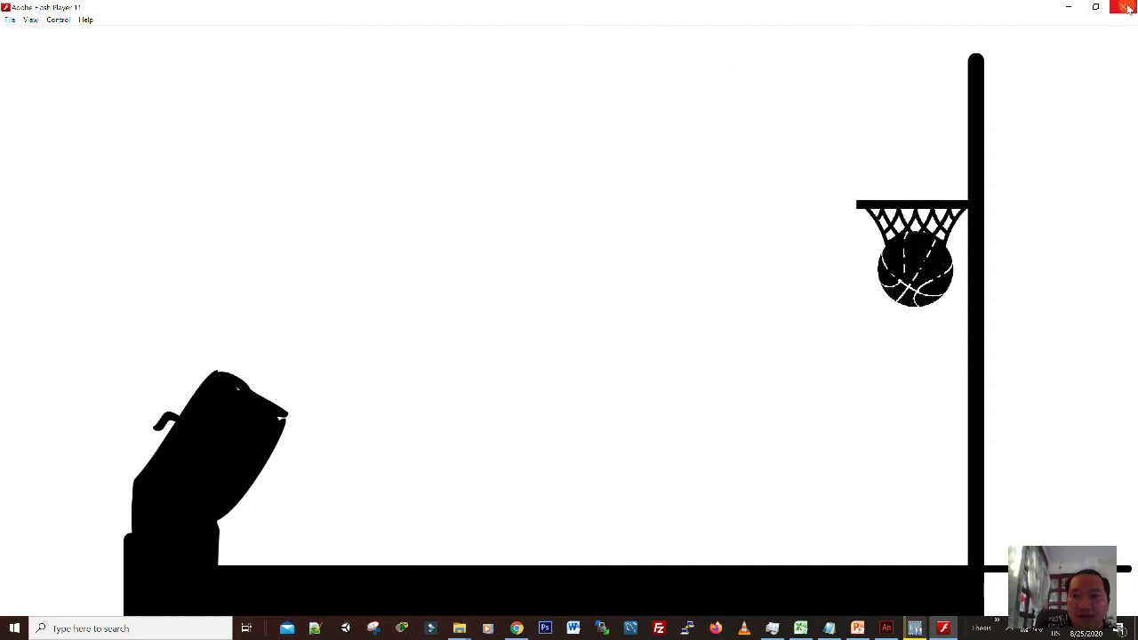
key("ctrl+w")
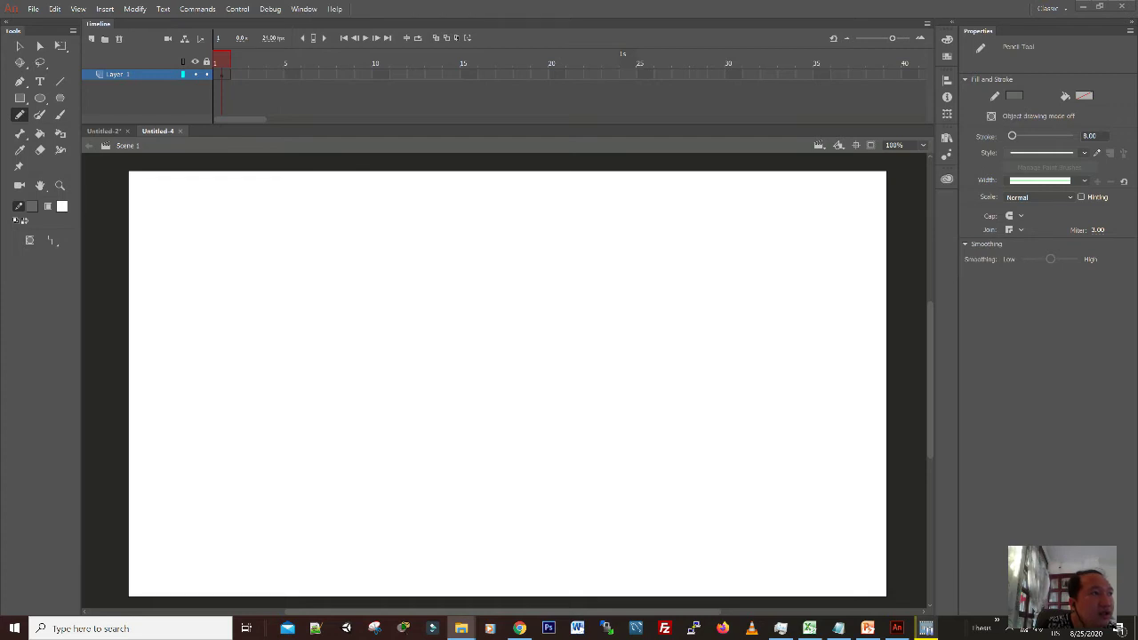
- Import the ring image from the Module 1 materials folder onto the stage and minimize the file window
left_click(520, 629)
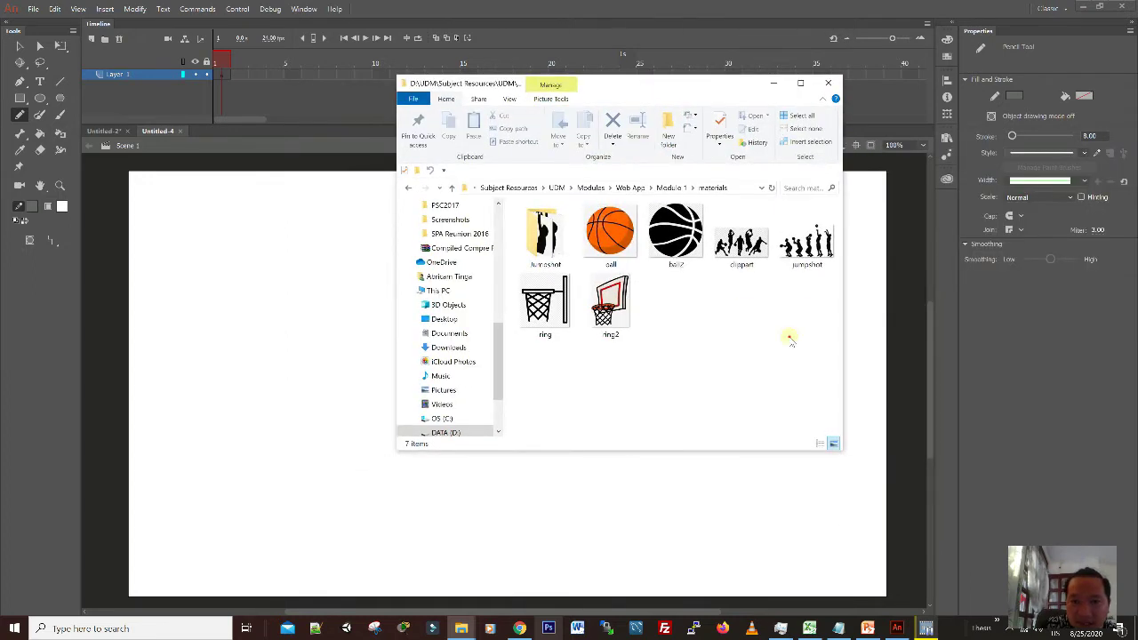
left_click(545, 307)
left_click(612, 311)
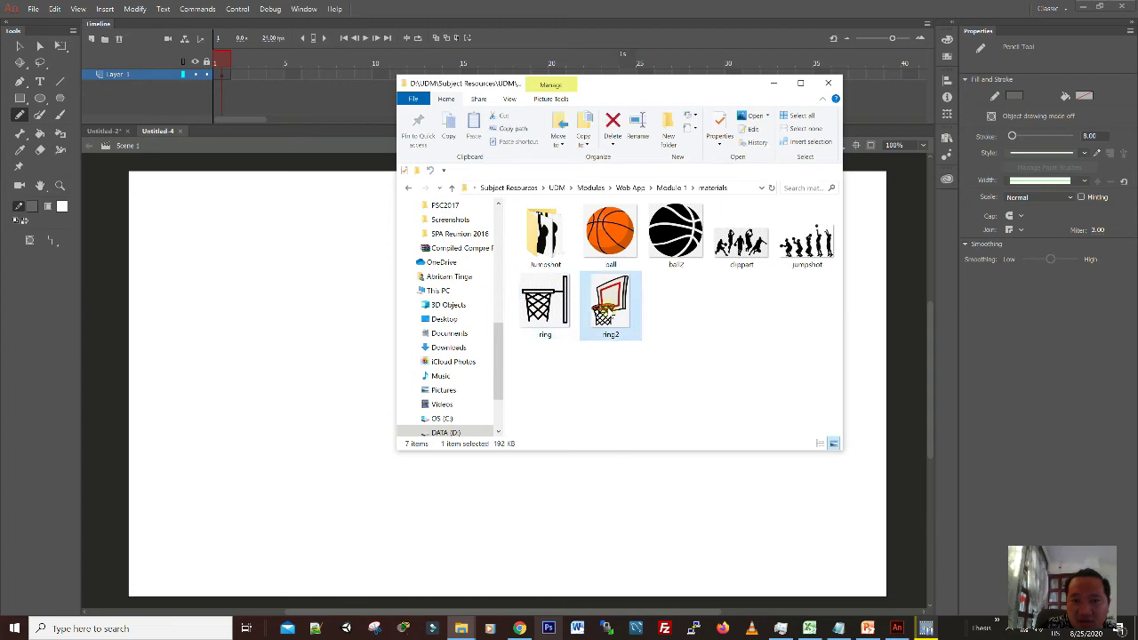
left_click(622, 231)
left_click(669, 238)
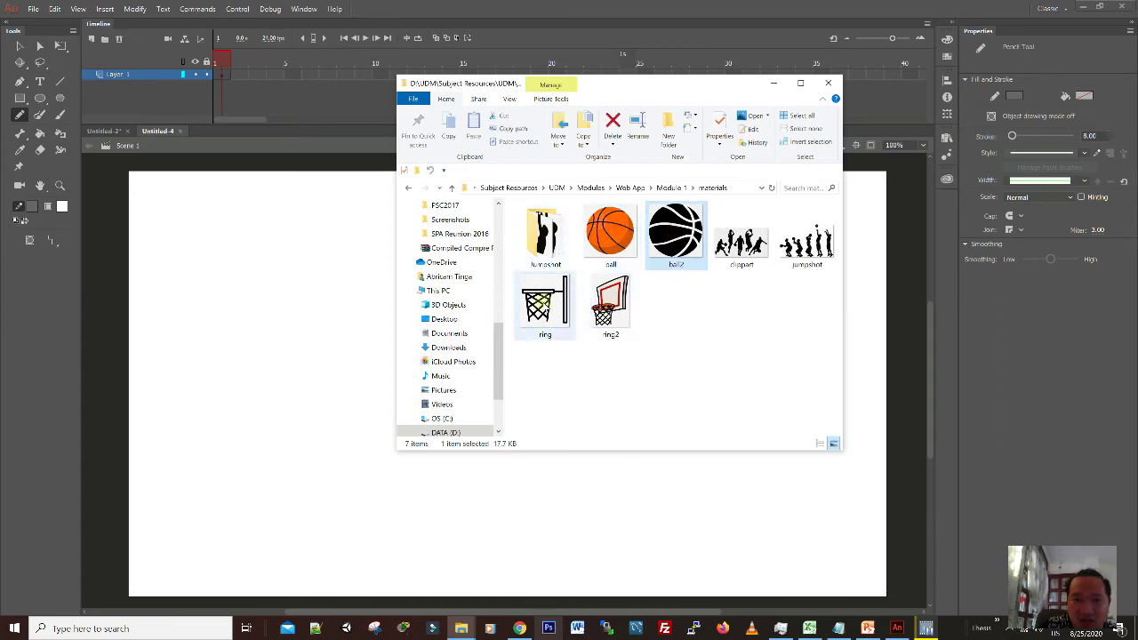
left_click(542, 307)
left_click_drag(543, 302, 236, 306)
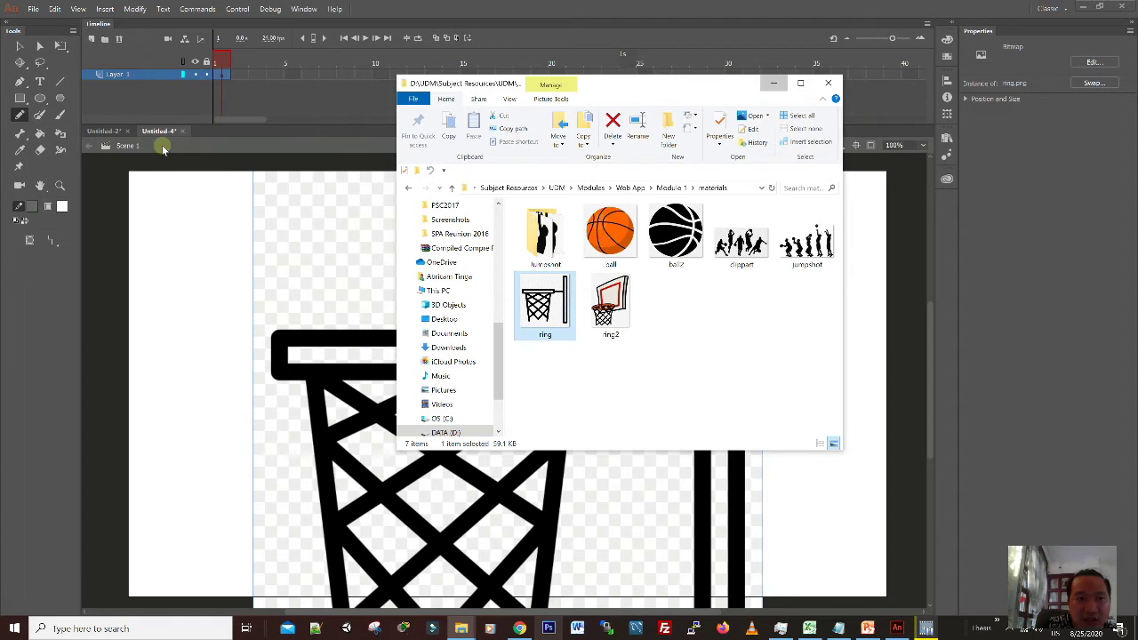
left_click(775, 85)
- Rename the layer holding the ring image as guide
left_click(111, 75)
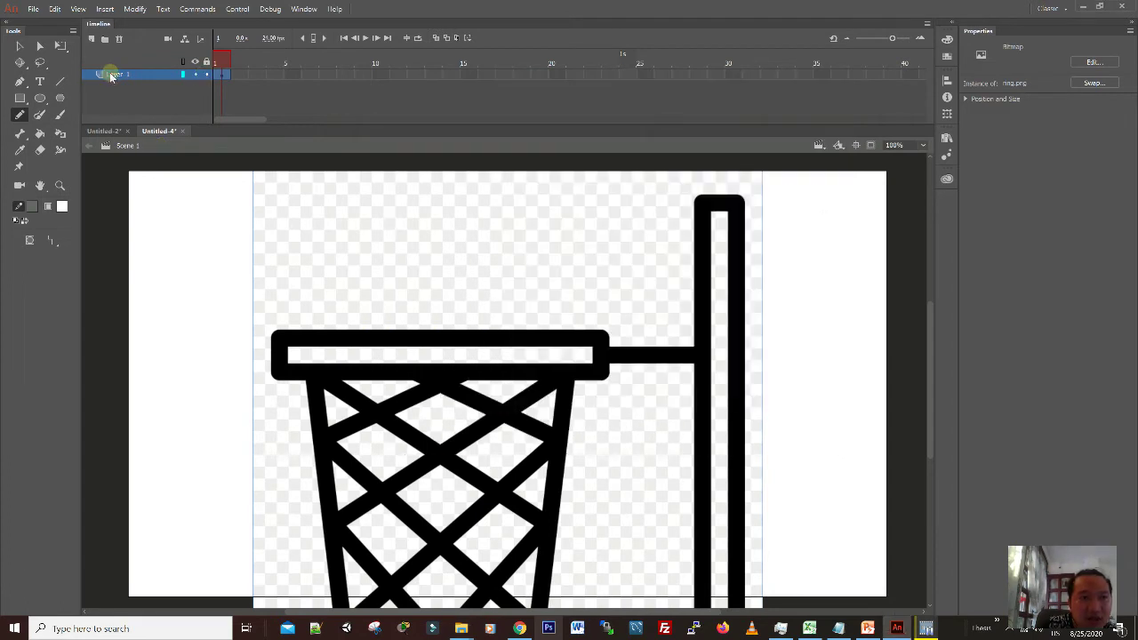
double_click(111, 75)
type("rin")
type("de")
key("Return")
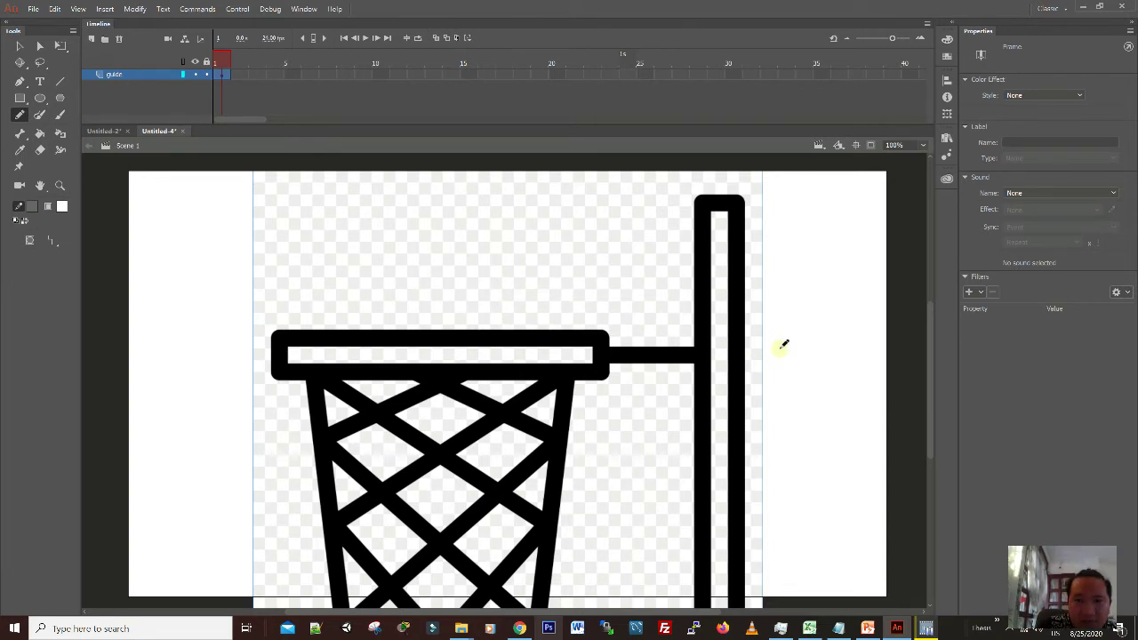
- Scale the ring image down with the Free Transform tool to about a third of its size, inside the stage
key("ctrl+minus")
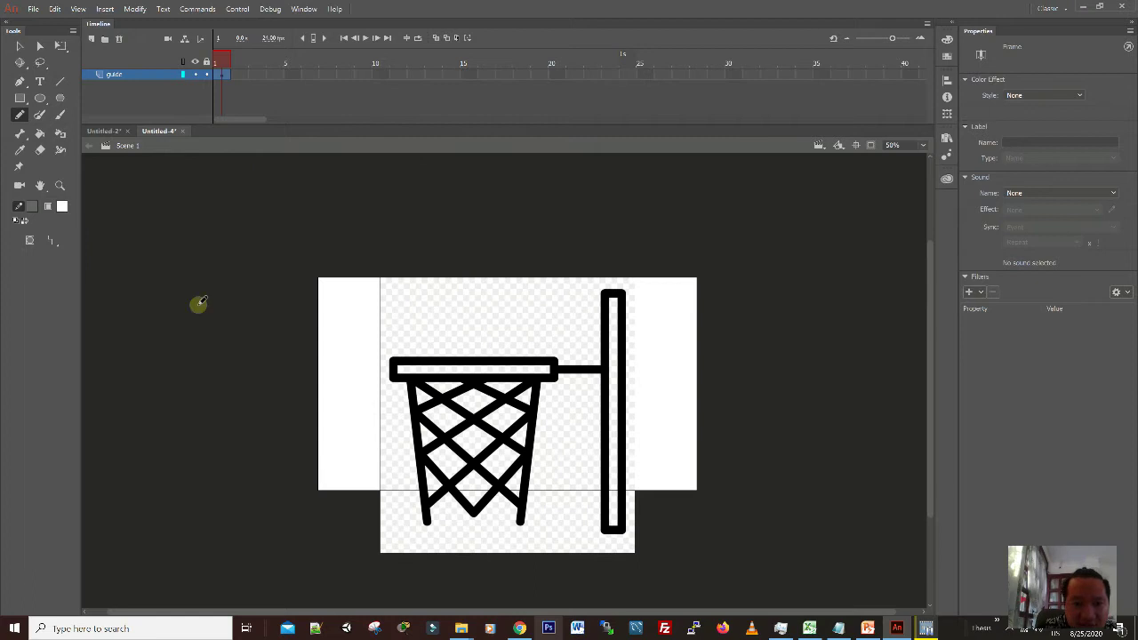
left_click(60, 45)
left_click(612, 469)
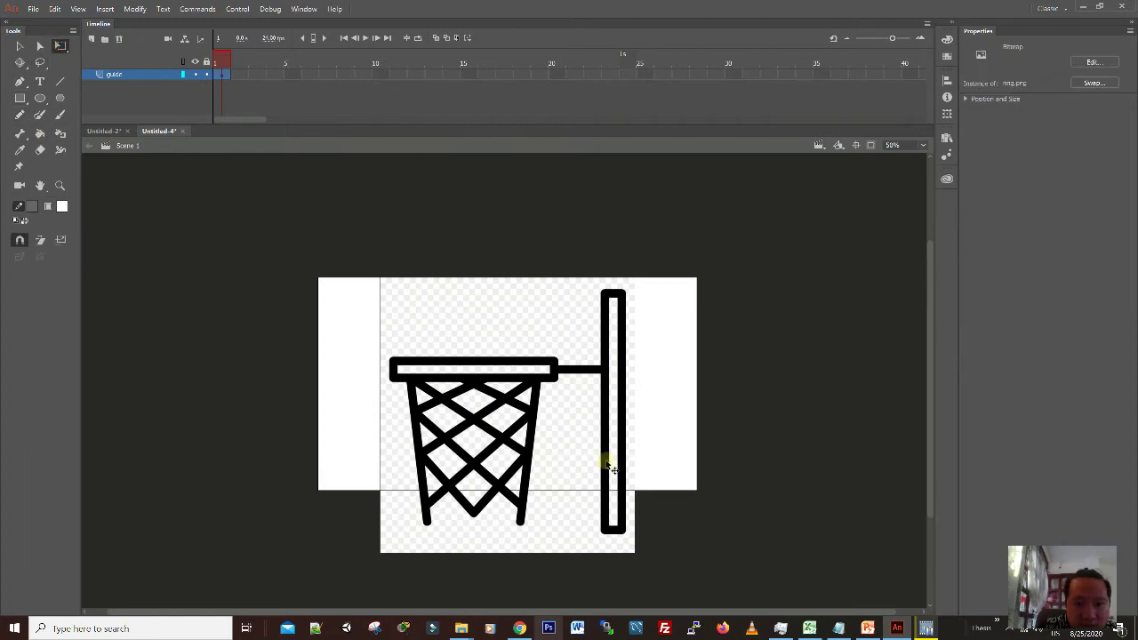
left_click_drag(634, 552, 533, 419)
mouse_move(567, 459)
left_mouse_down()
mouse_move(579, 472)
mouse_move(561, 459)
left_mouse_up()
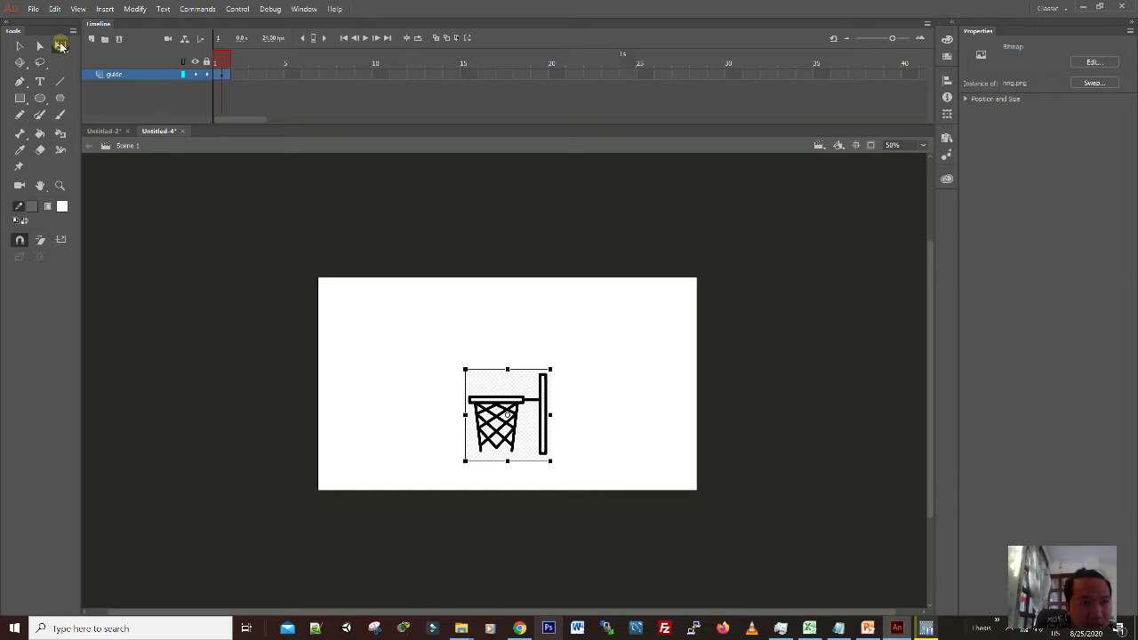
- Flip the ring image horizontally so the pole is on its left, and move it to the stage's upper-left corner
left_click(61, 44)
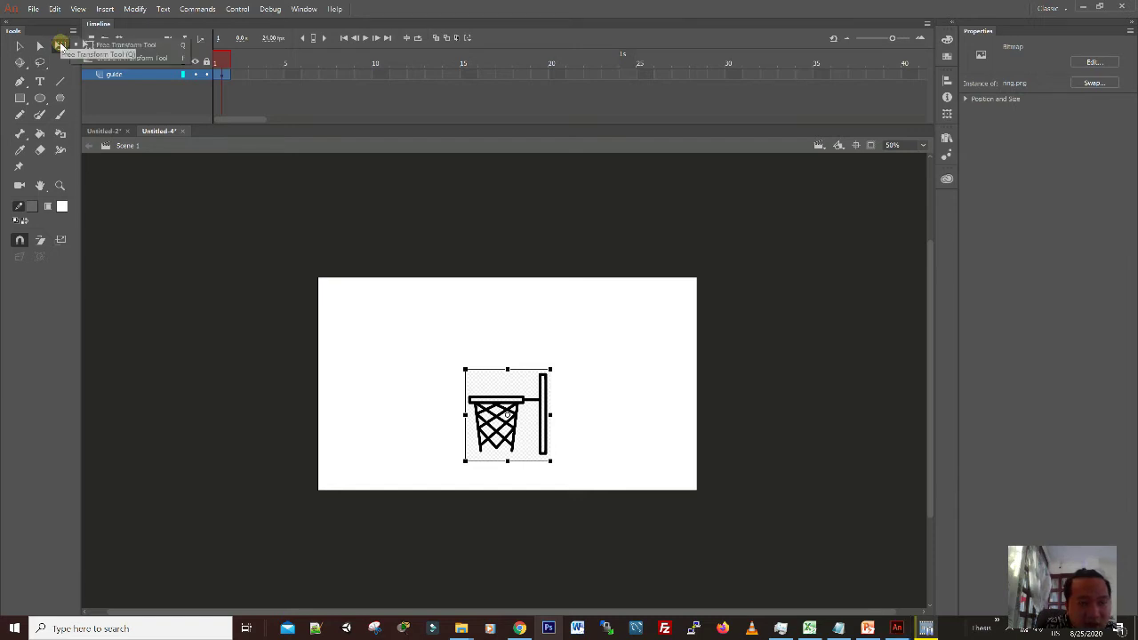
left_click_drag(550, 414, 463, 416)
left_click_drag(461, 377, 320, 286)
left_click_drag(403, 330, 404, 330)
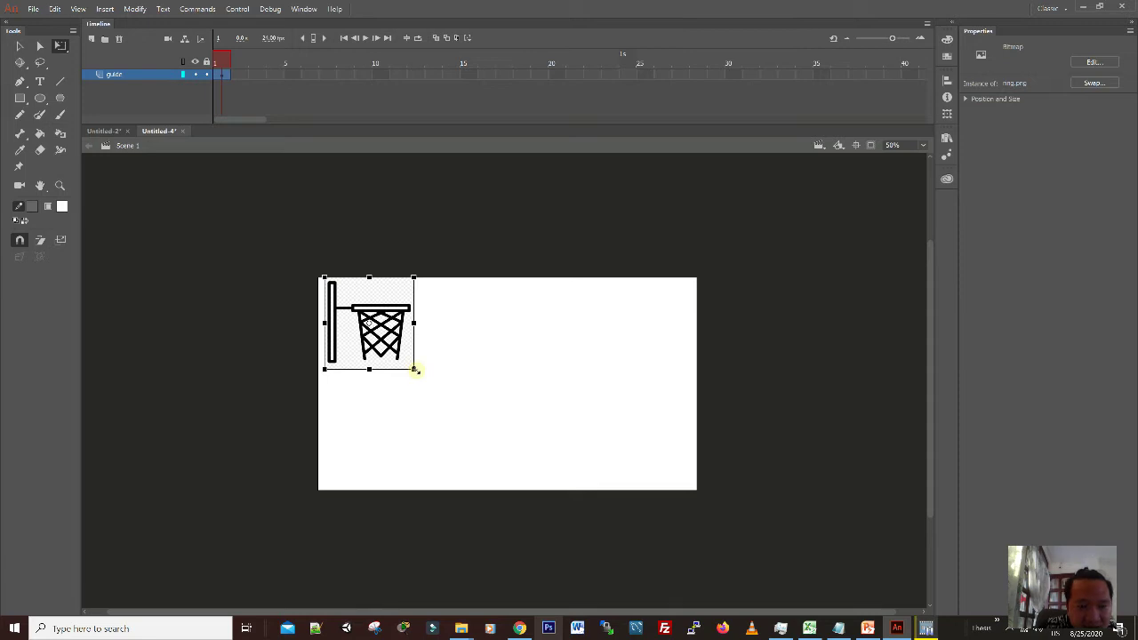
- Fine-tune the ring image's size and position in the stage's upper-left corner, keeping a small margin to the edges
left_click_drag(414, 368, 406, 358)
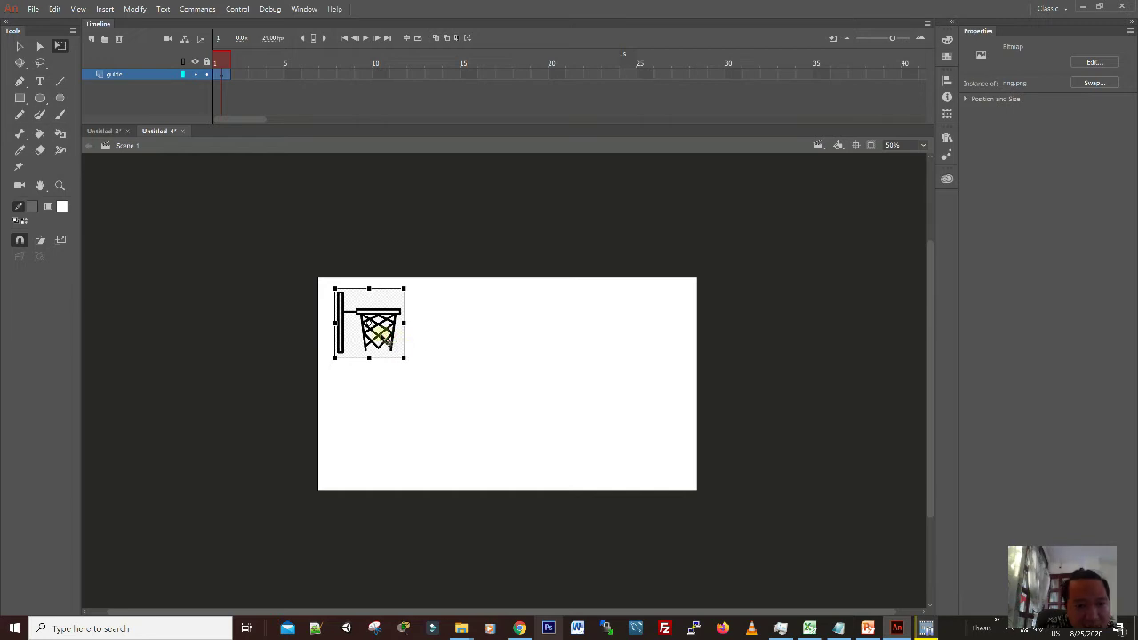
left_click_drag(386, 338, 374, 338)
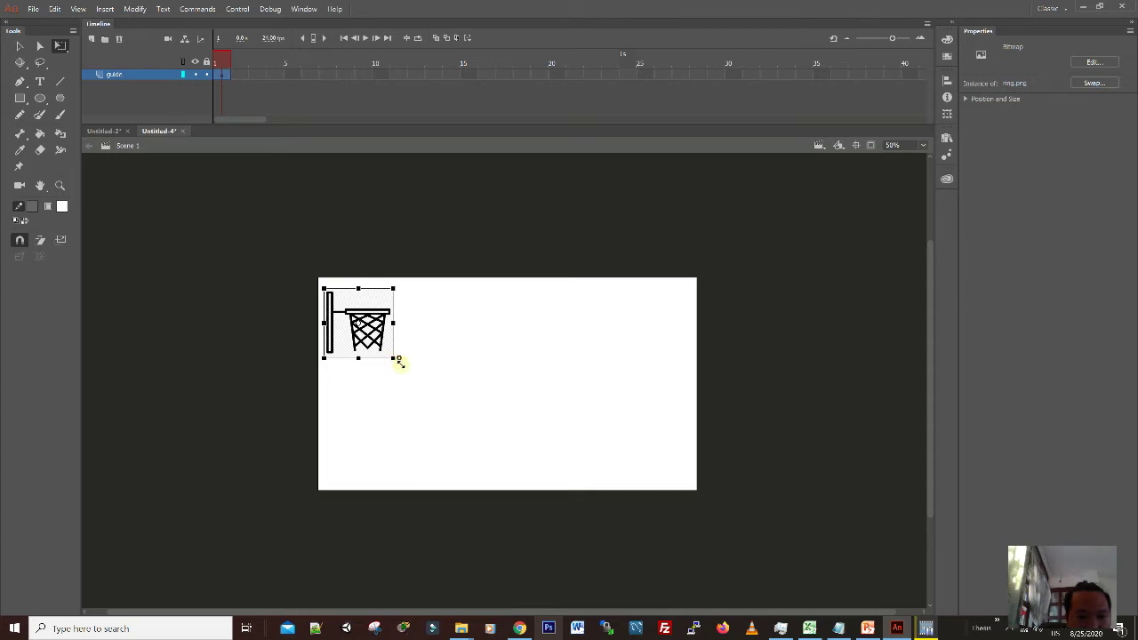
left_click_drag(401, 363, 386, 351)
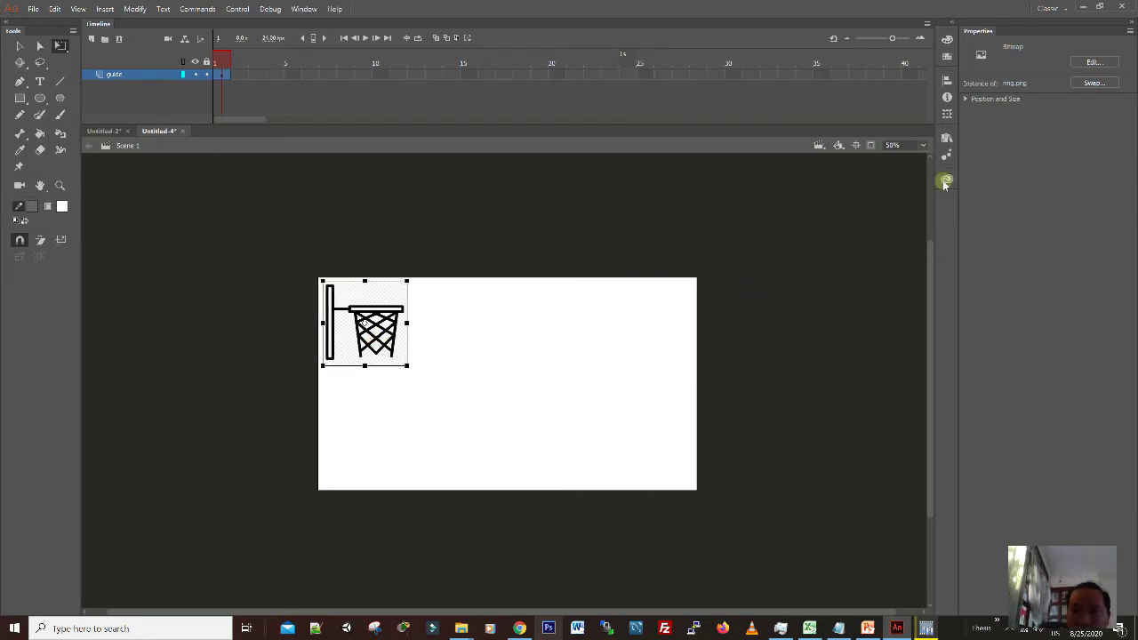
left_click(922, 144)
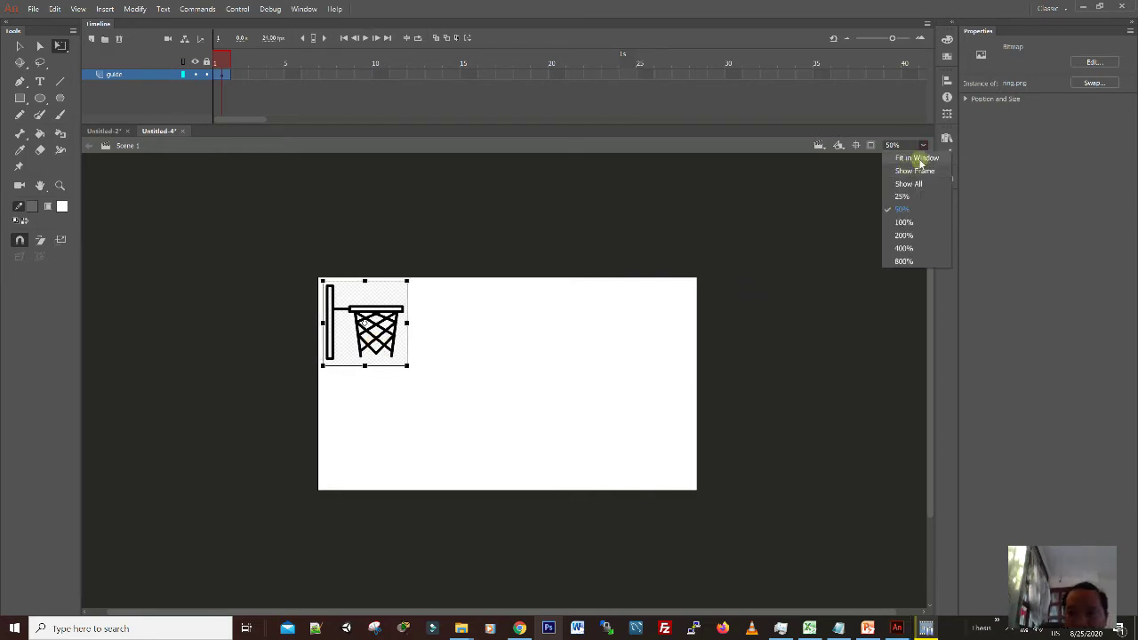
left_click(918, 158)
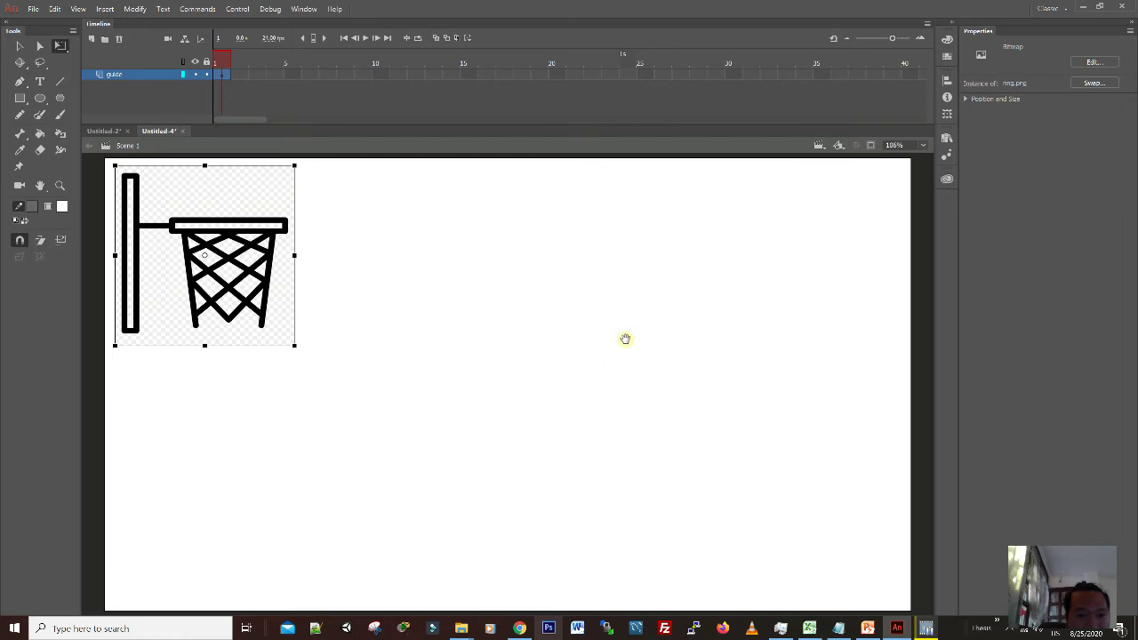
left_click(403, 338)
- Add a new layer above the guide layer and name it bg icons
left_click(19, 46)
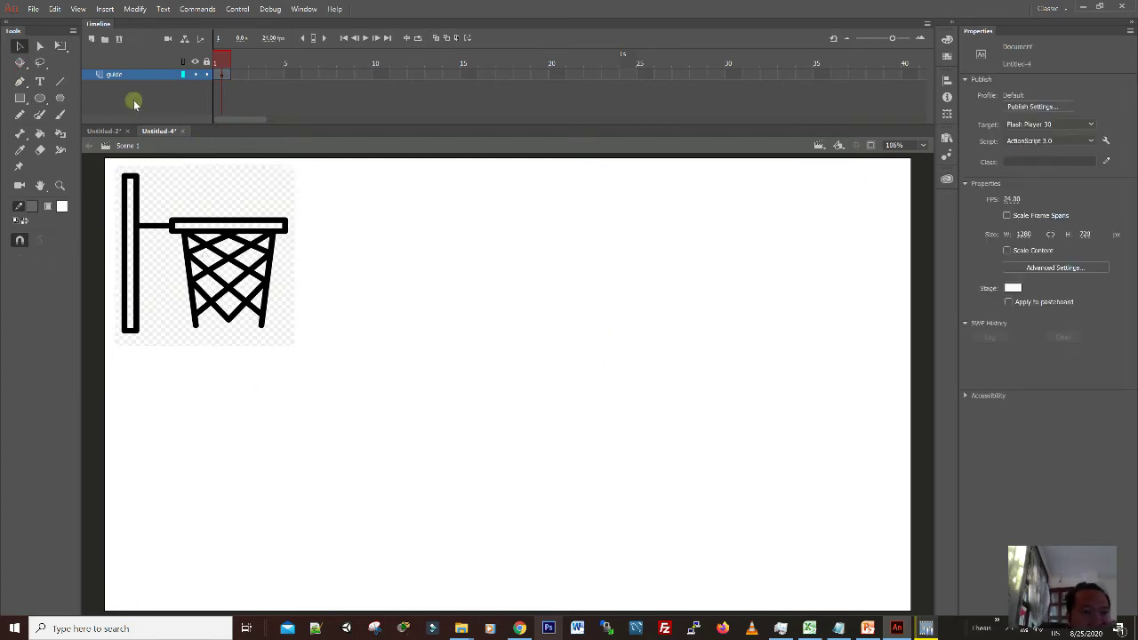
left_click(91, 38)
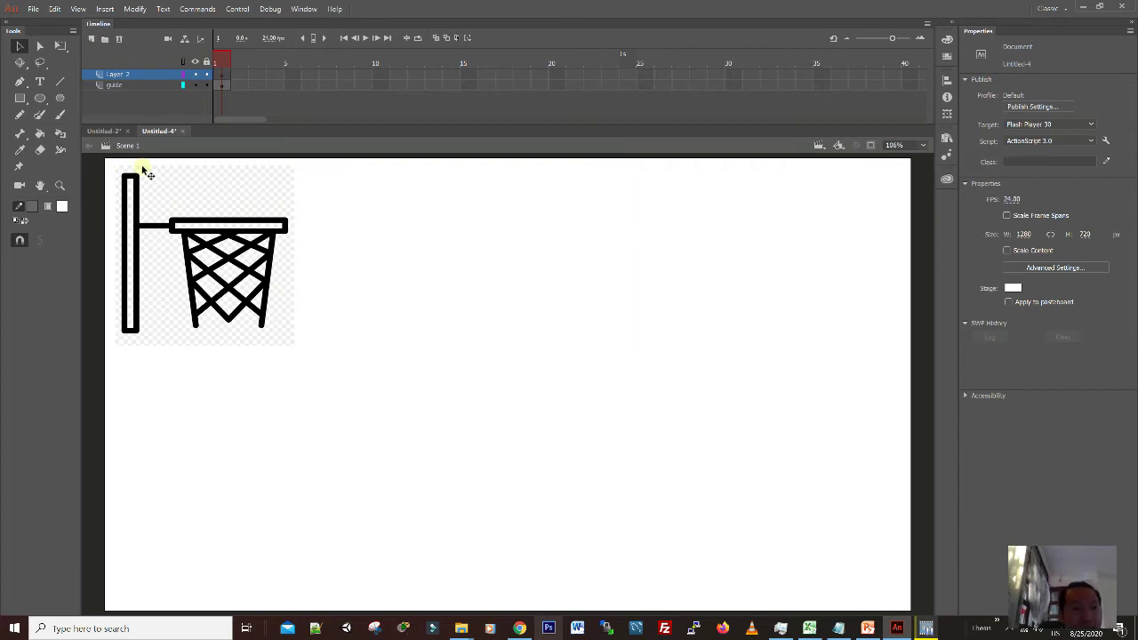
double_click(121, 76)
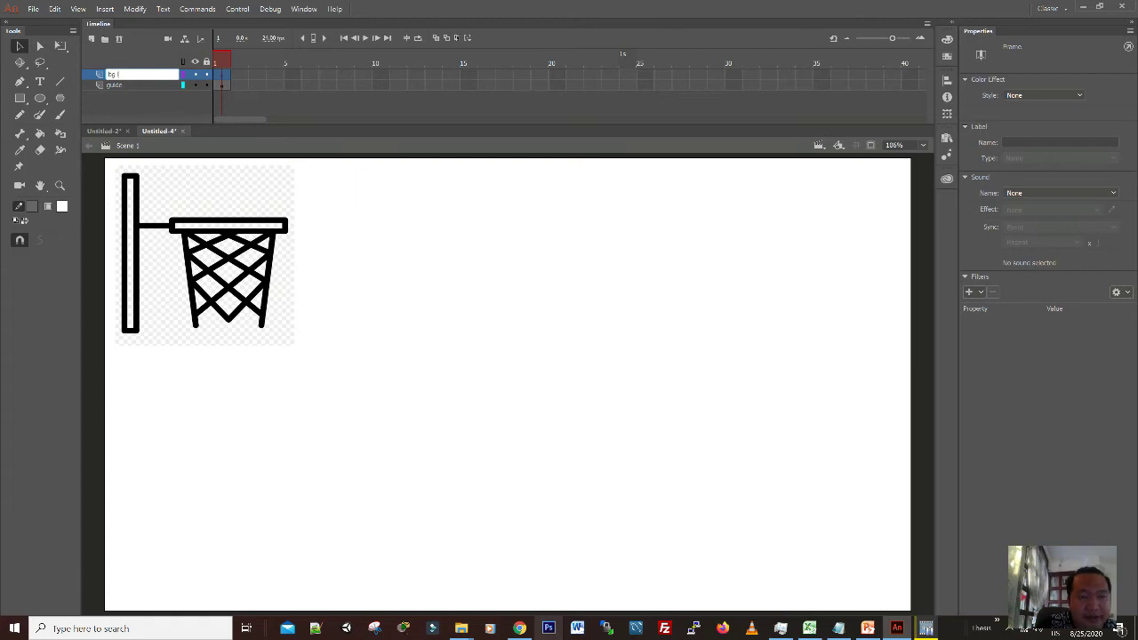
key("Return")
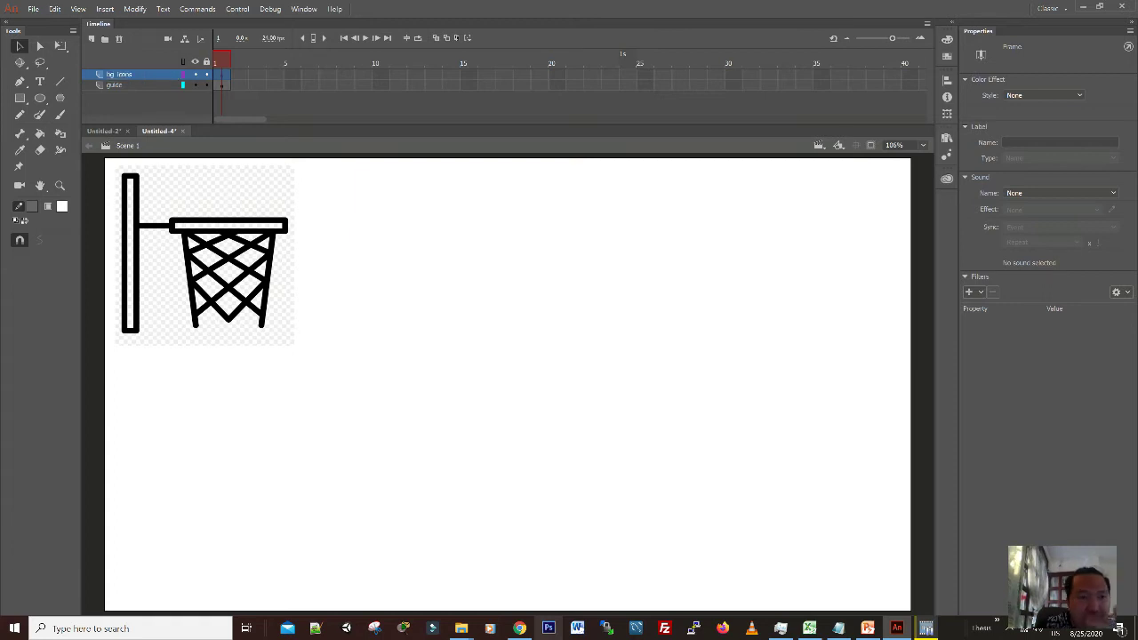
- Lock the guide layer, toggling its visibility off and on again so the ring image stays shown
left_click(195, 84)
left_click(206, 84)
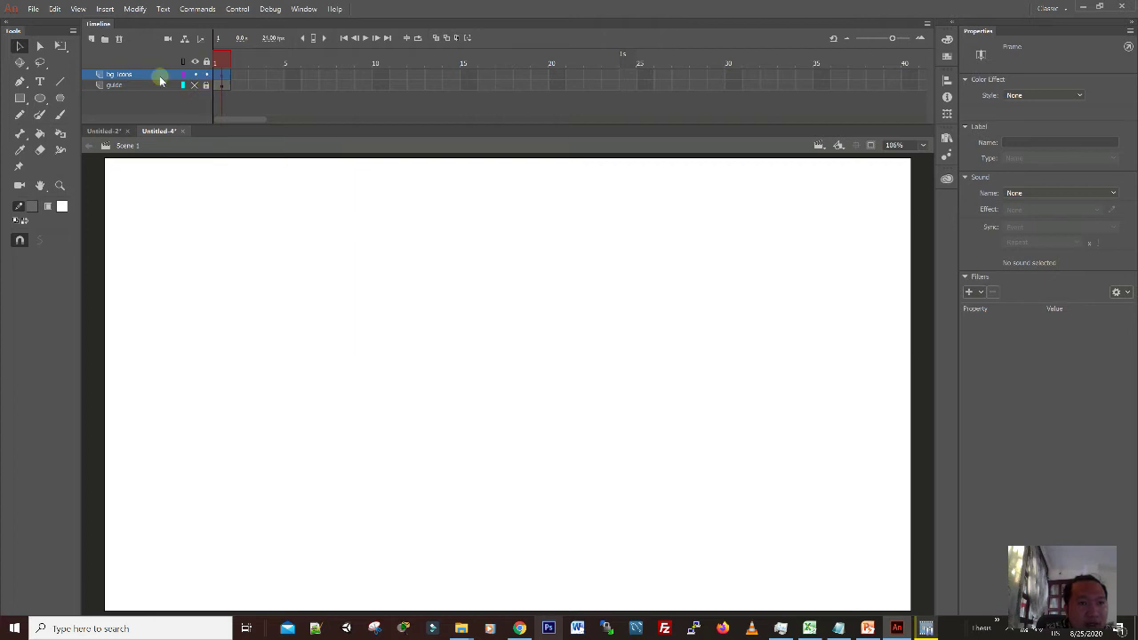
left_click(181, 84)
left_click(210, 78)
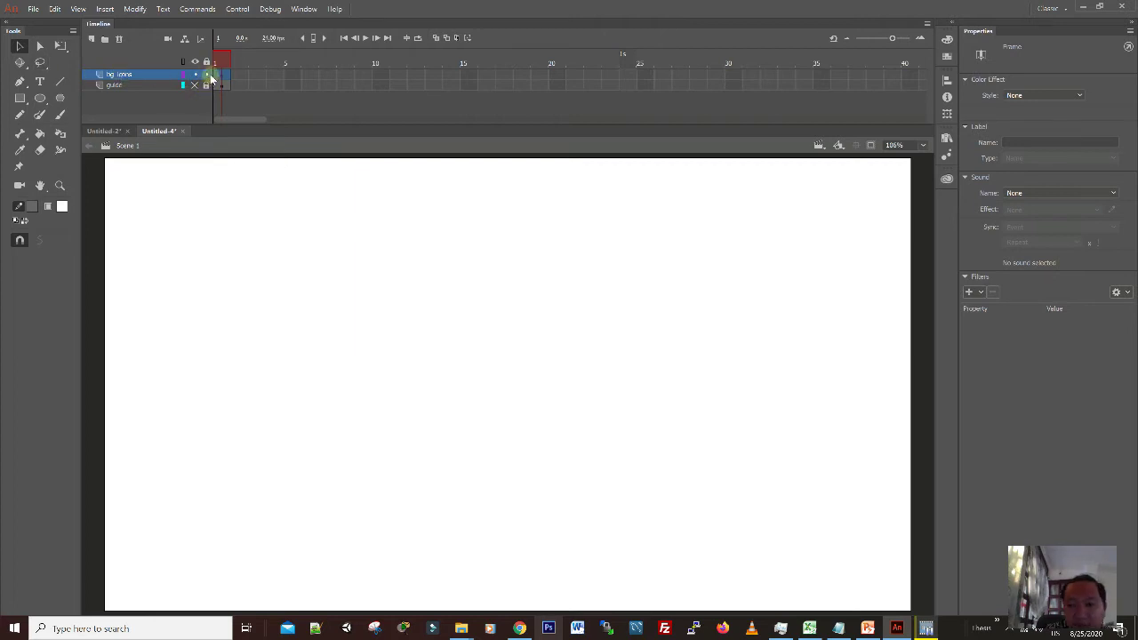
left_click(144, 85)
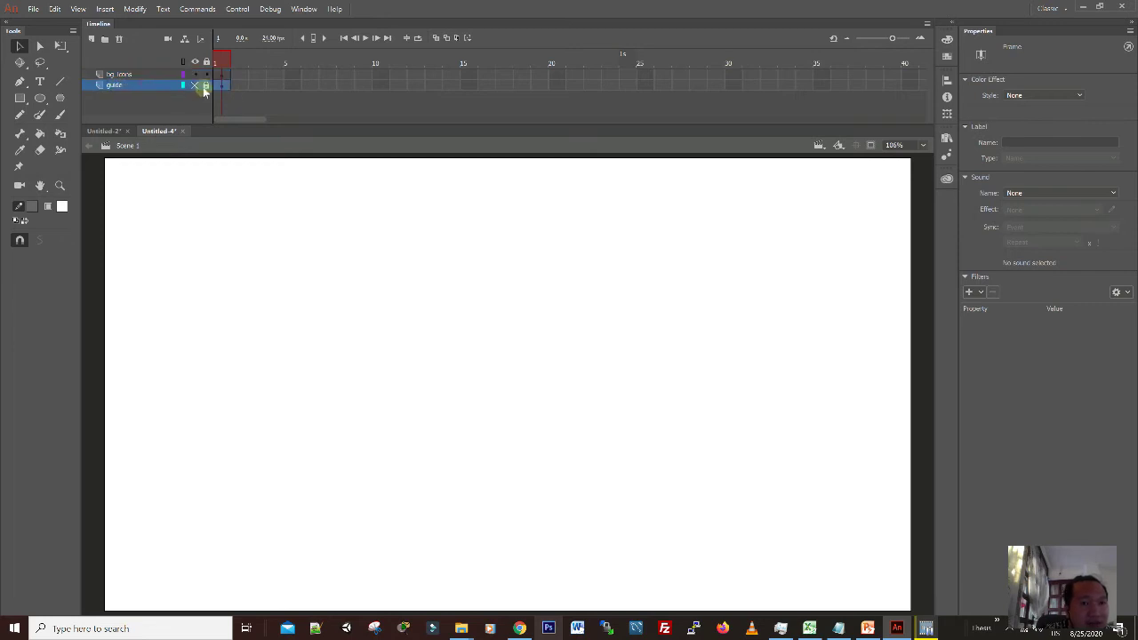
left_click(205, 86)
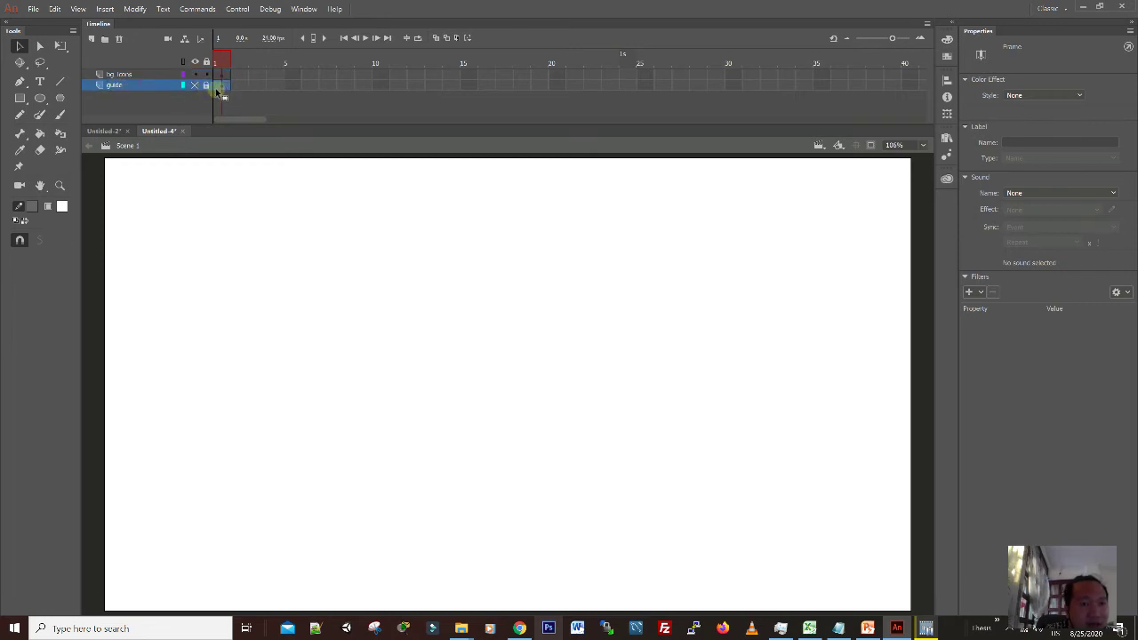
left_click(195, 85)
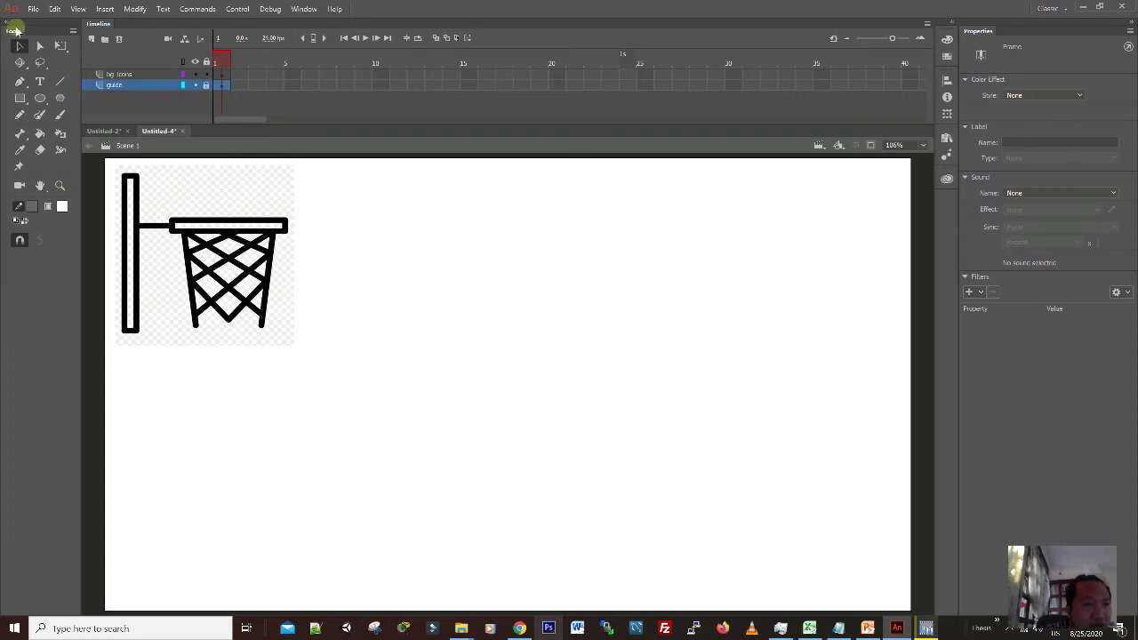
- Prepare the Rectangle tool with a black stroke, and leave the guide layer locked
left_click(20, 97)
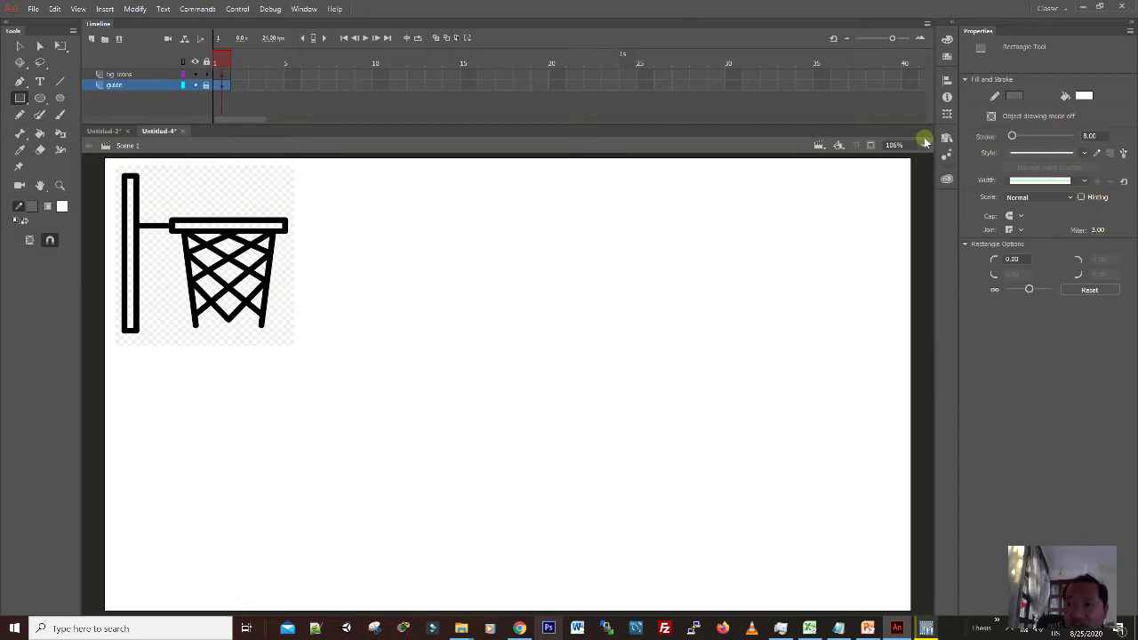
left_click(1014, 96)
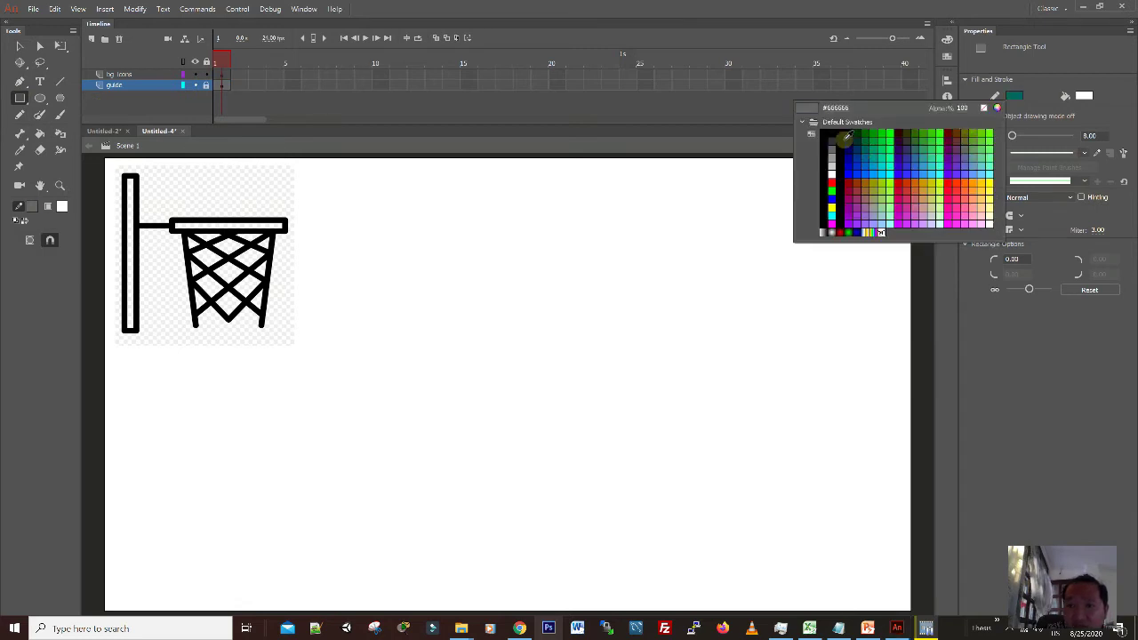
left_click(845, 138)
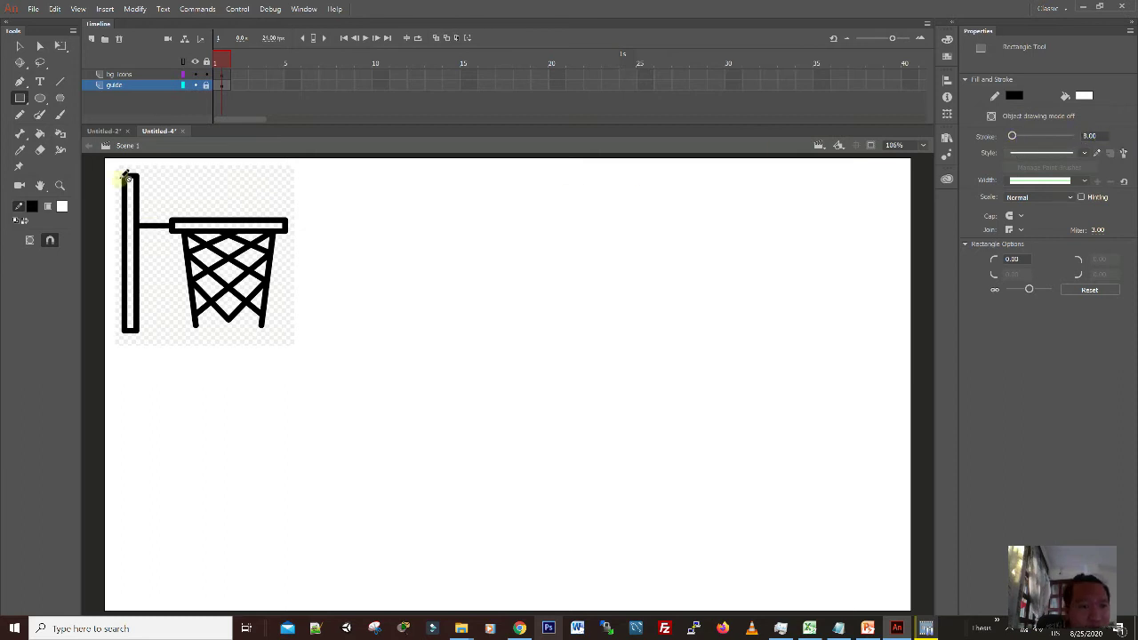
left_click(156, 291)
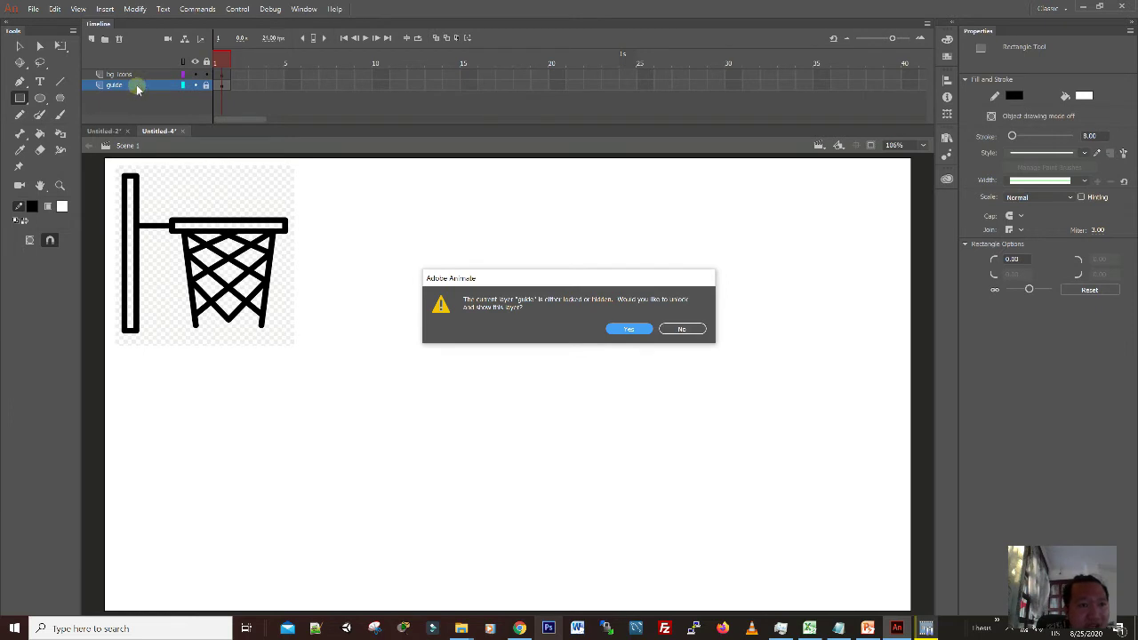
left_click(684, 329)
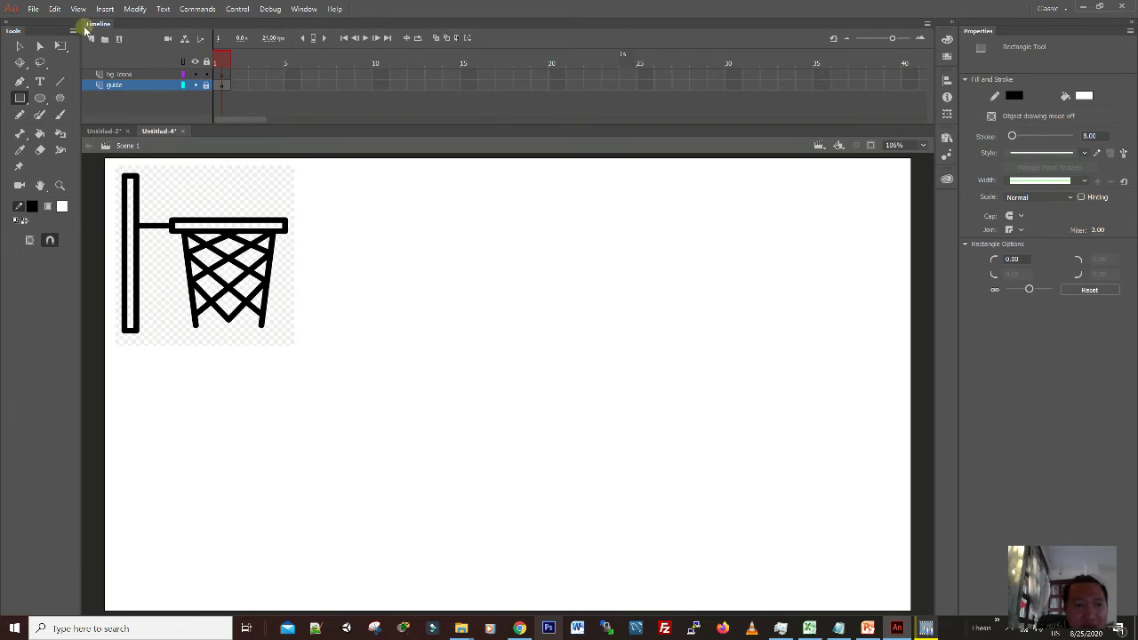
- Trace the hoop's vertical pole and horizontal rim with black-outlined, white-filled rectangles on the bg icons layer
left_click(121, 75)
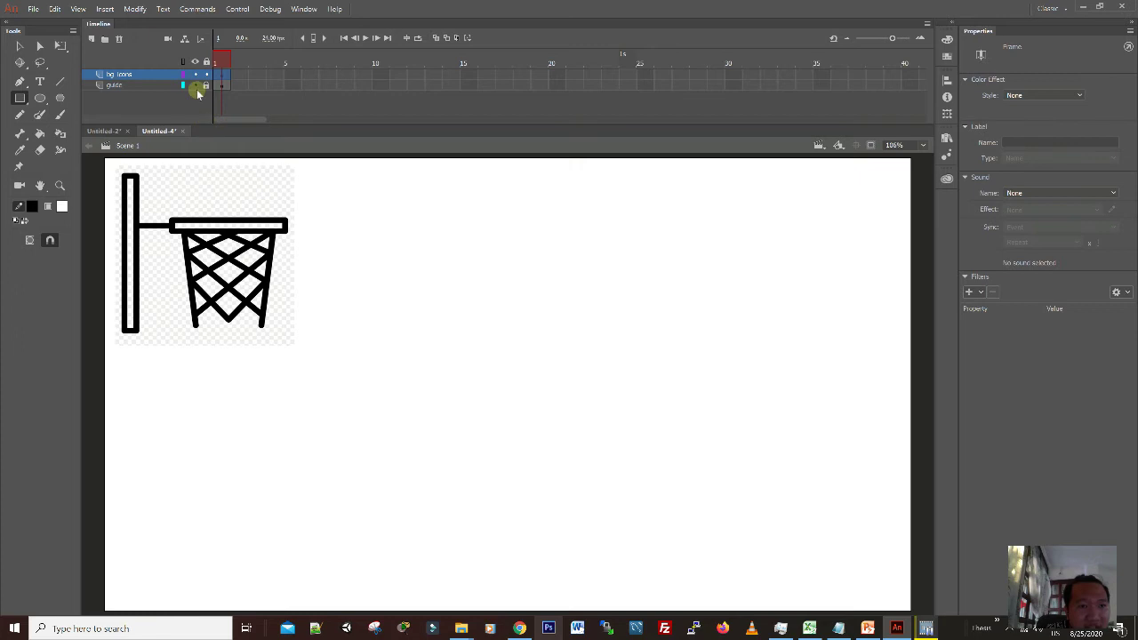
left_click_drag(126, 174, 139, 336)
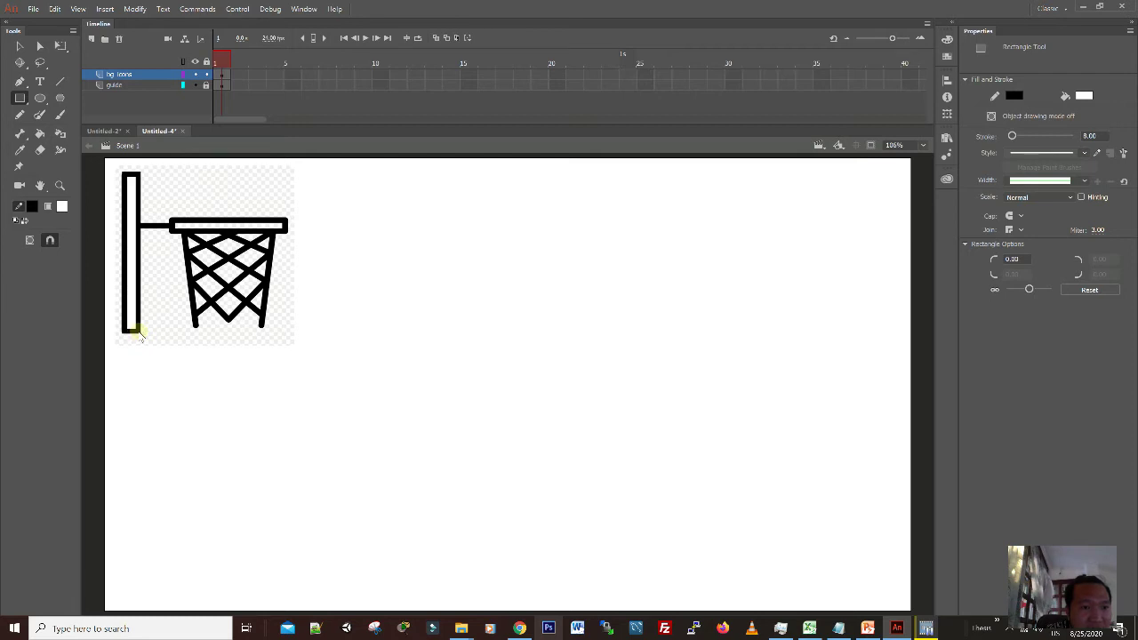
left_click(196, 85)
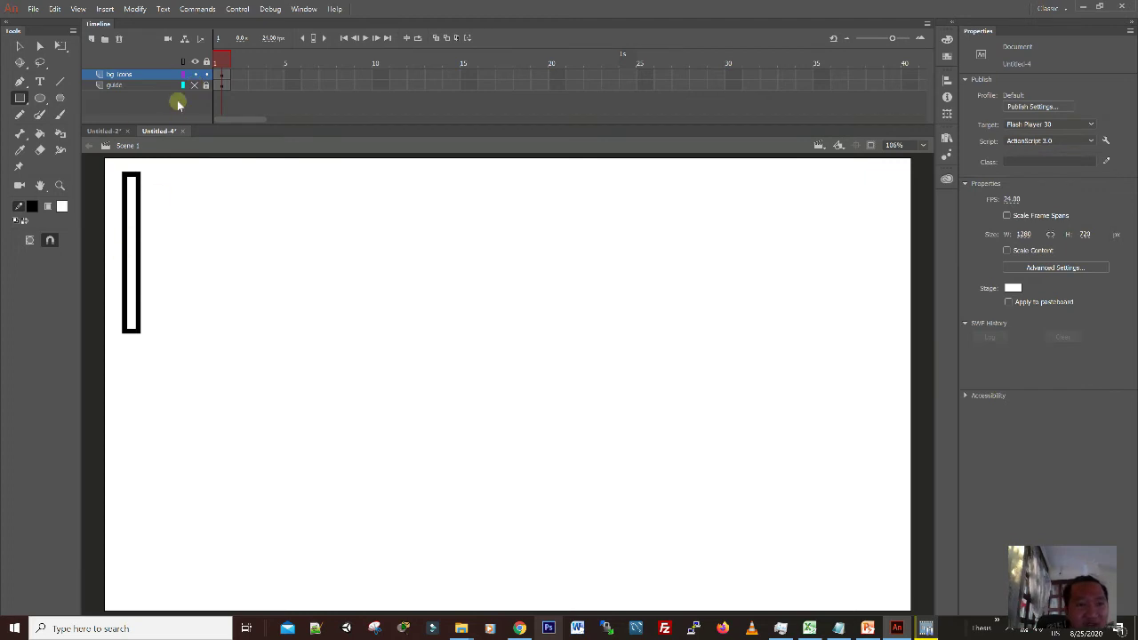
left_click(195, 85)
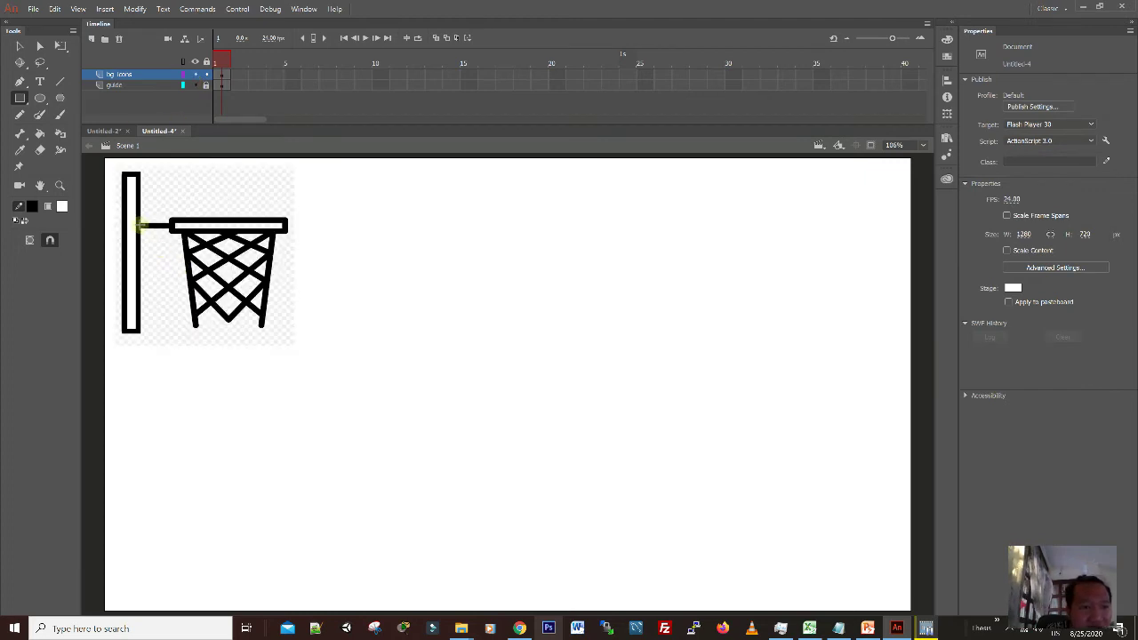
left_click_drag(174, 224, 286, 235)
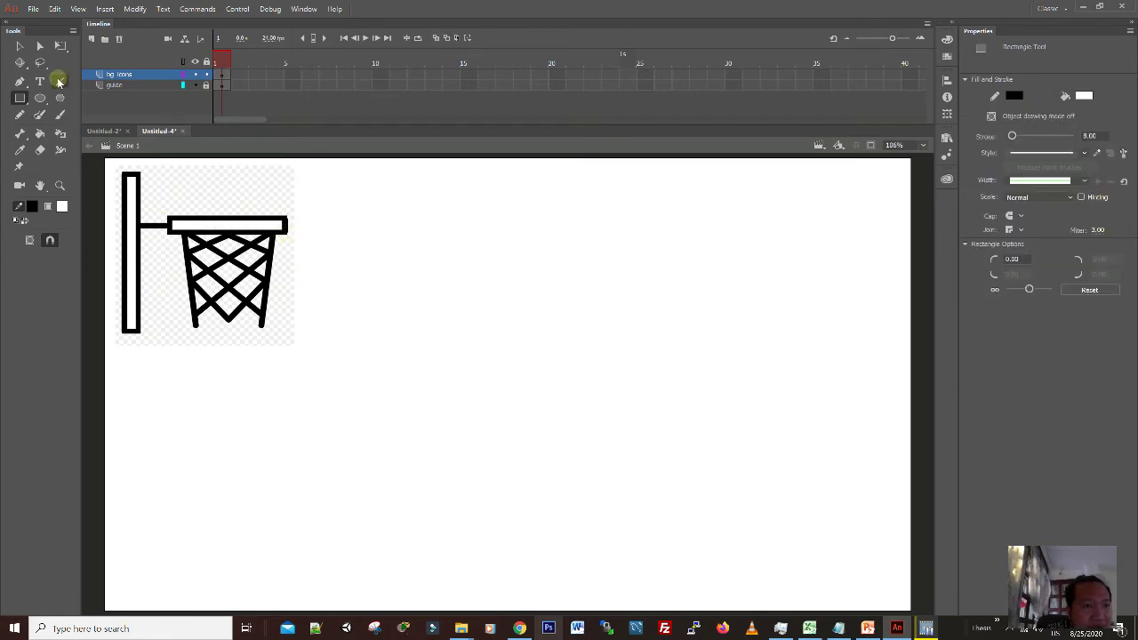
- Draw one test stroke in the Pencil tool's Smooth mode and another in Ink mode on the empty stage area
left_click(20, 114)
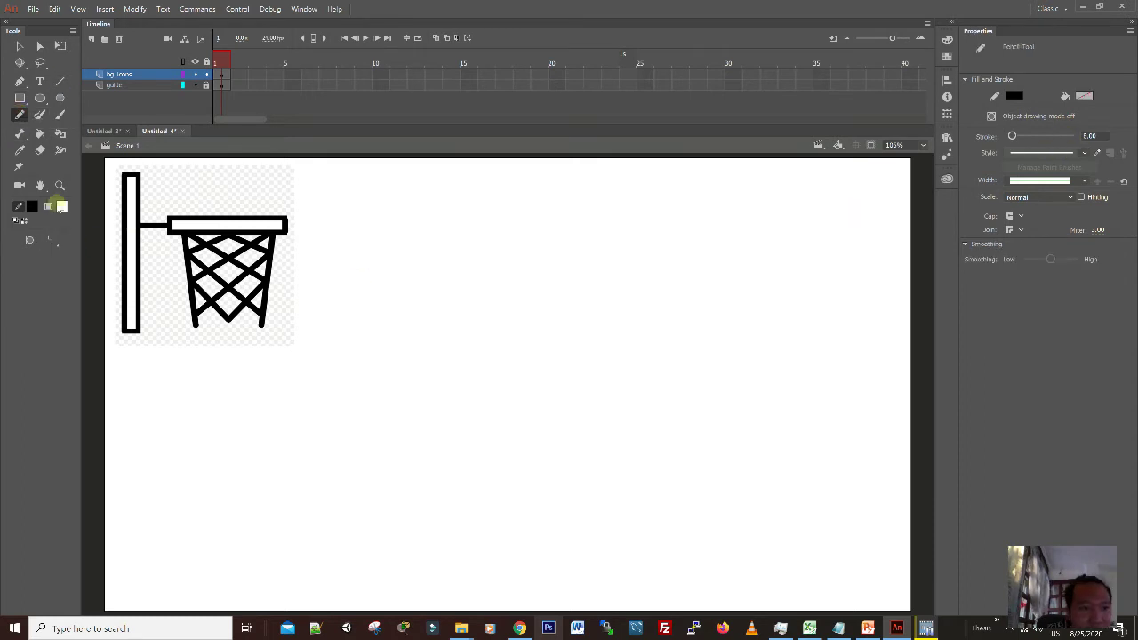
left_click(51, 240)
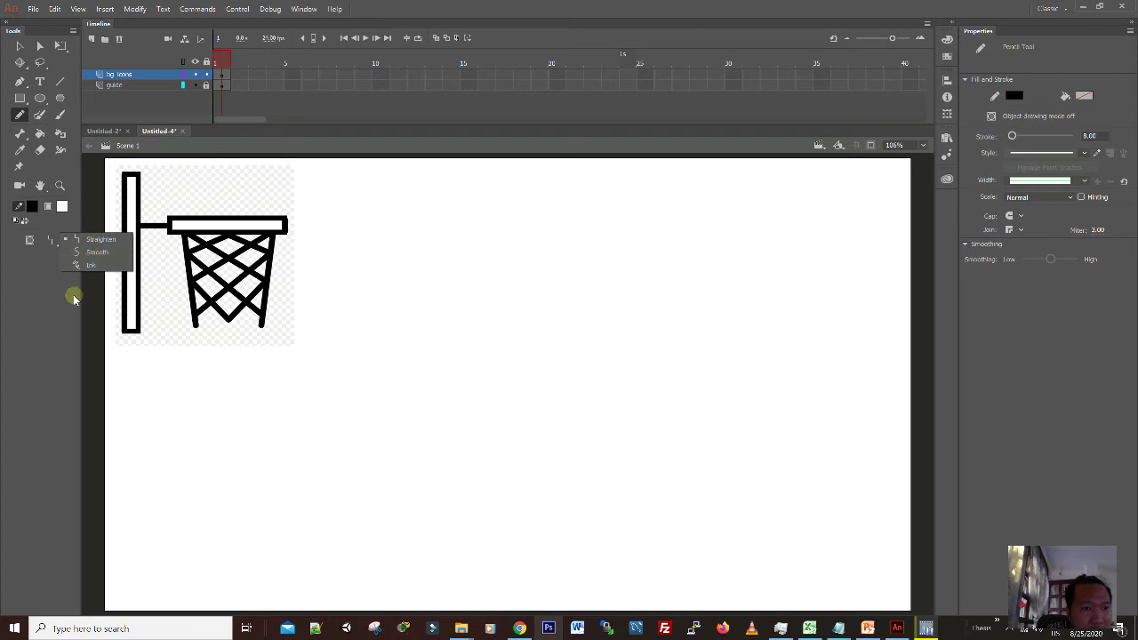
left_click(95, 255)
left_click_drag(460, 284, 680, 346)
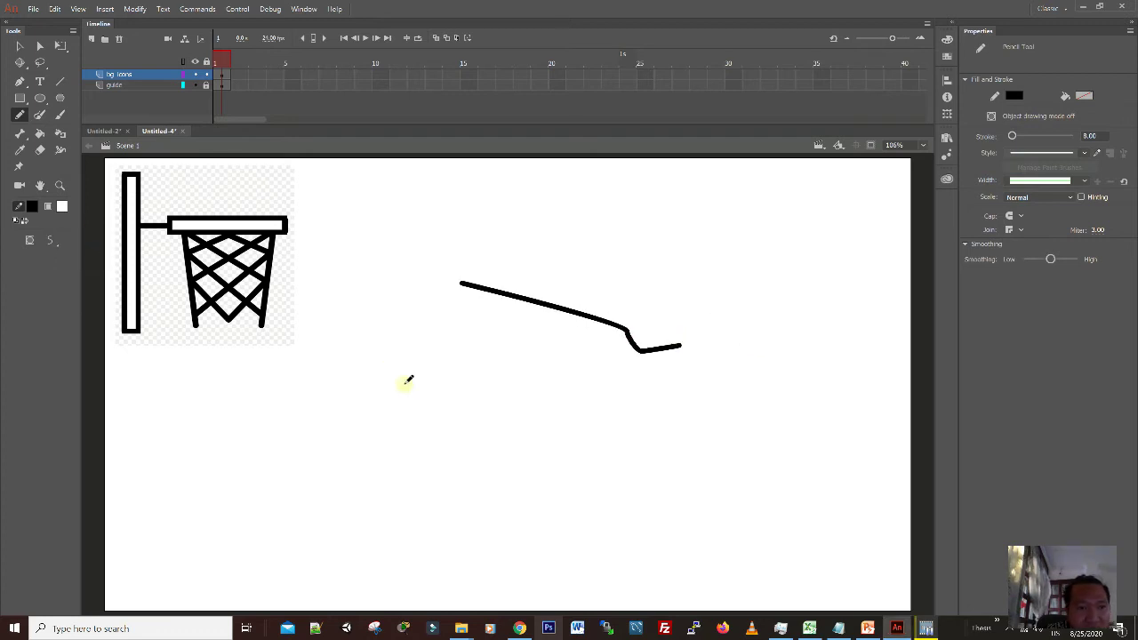
left_click(51, 240)
left_click(95, 271)
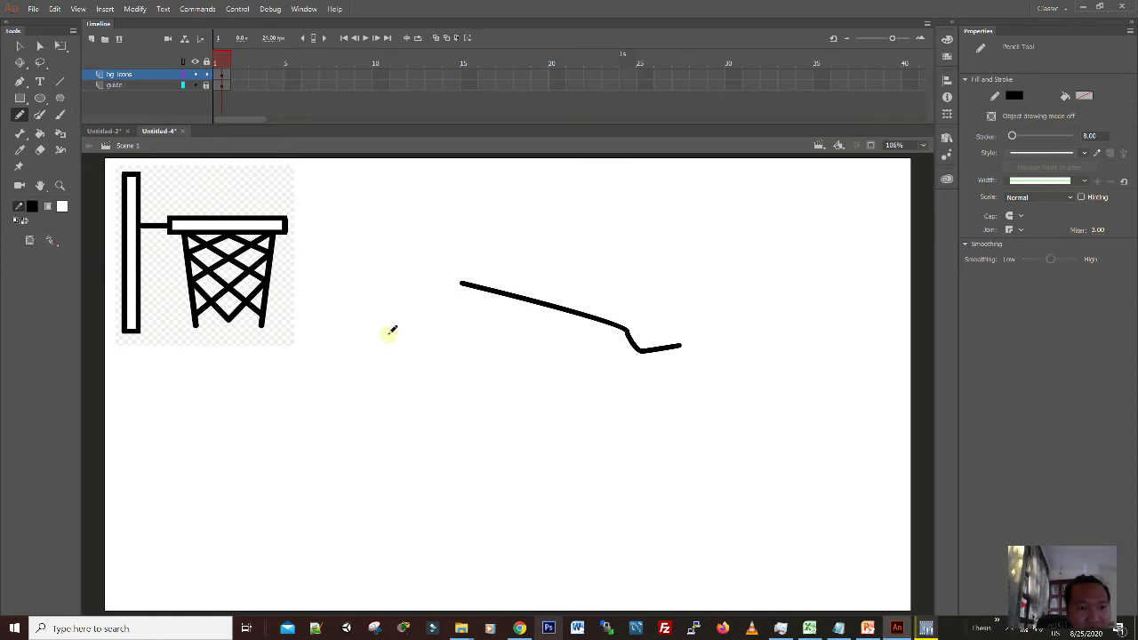
left_click_drag(376, 376, 537, 401)
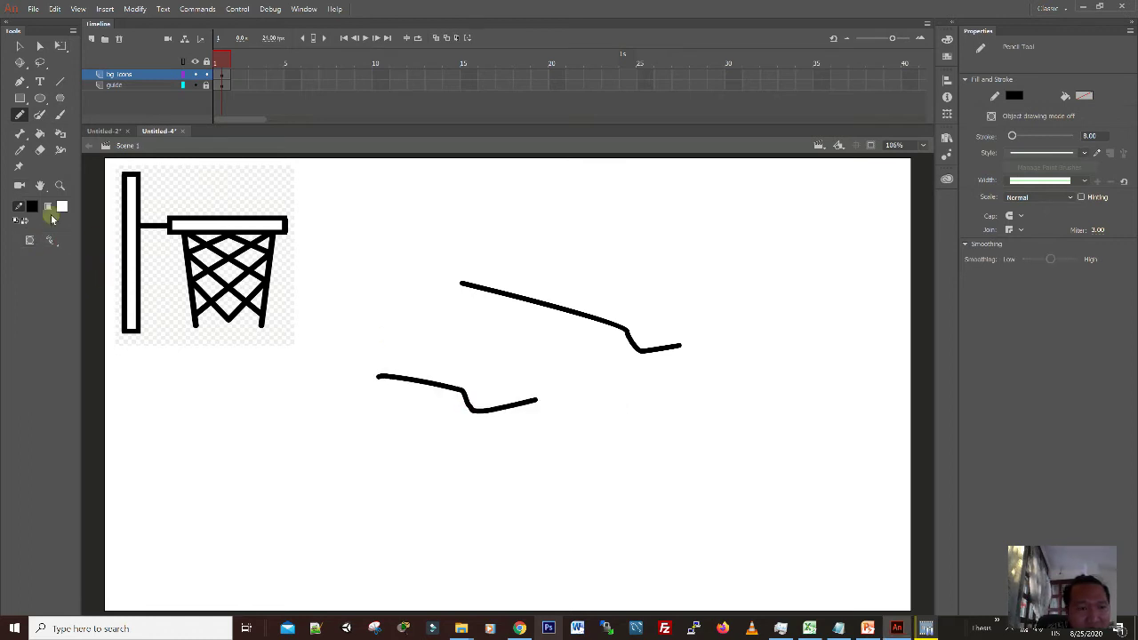
- Draw four diagonal test strokes with the Pencil tool in Straighten mode beside the hoop
left_click(45, 240)
left_click(89, 242)
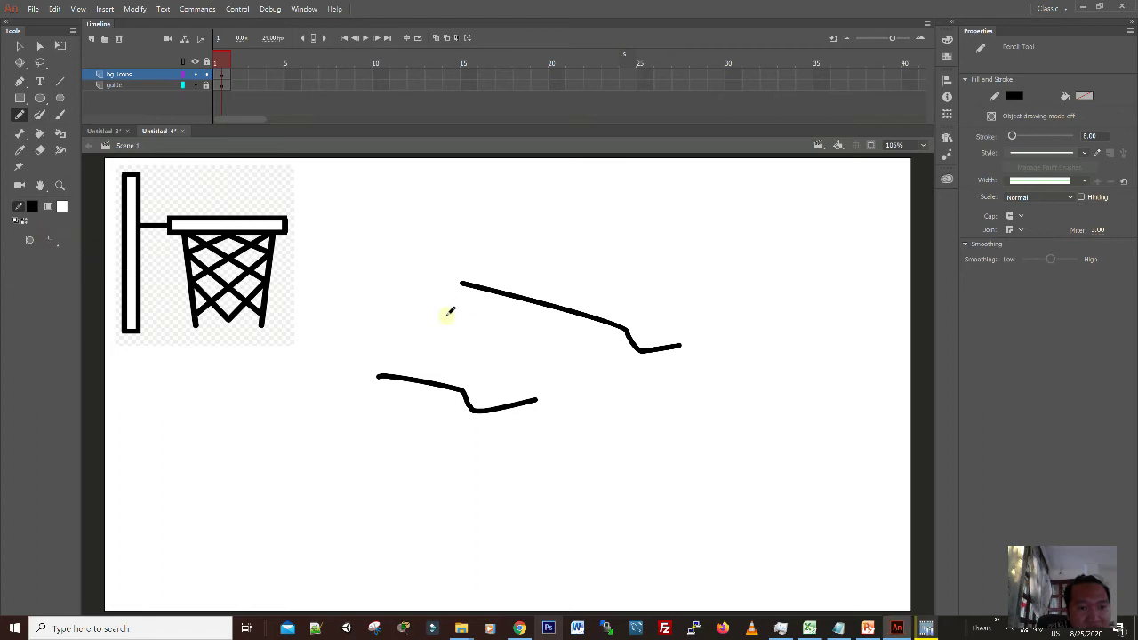
left_click_drag(411, 315, 589, 384)
left_click_drag(452, 226, 609, 254)
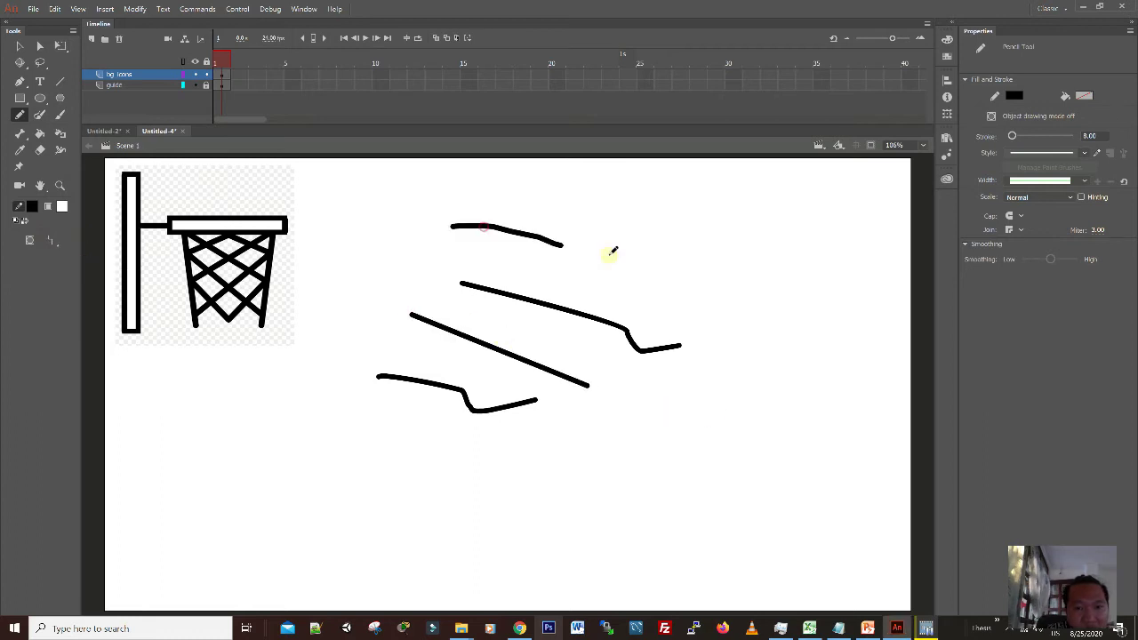
left_click_drag(523, 188, 729, 236)
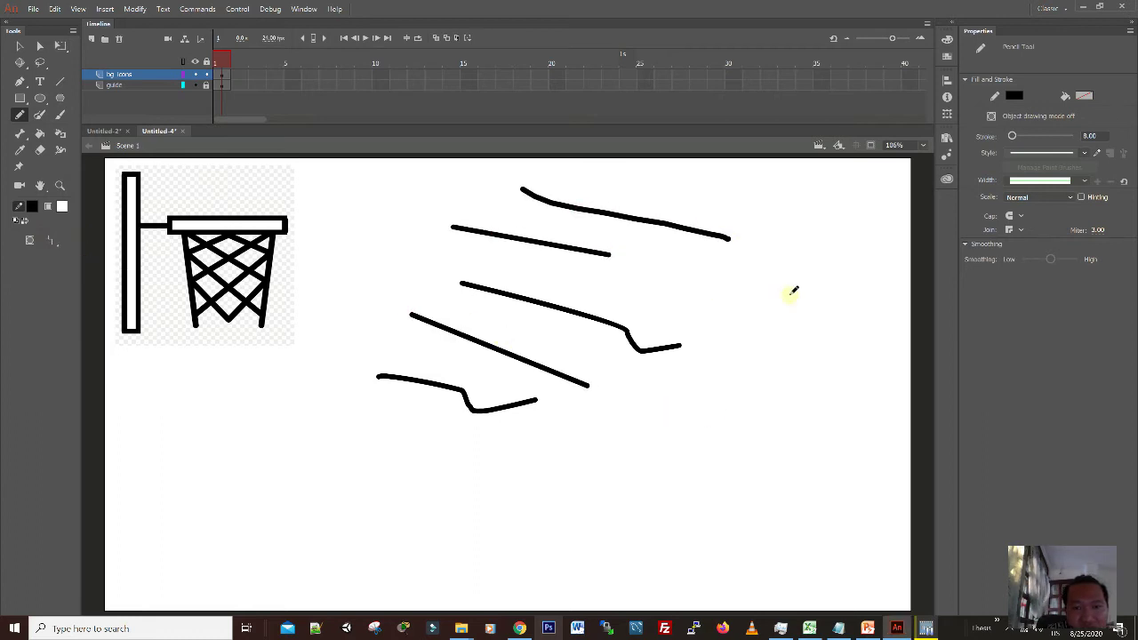
left_click_drag(658, 254, 784, 308)
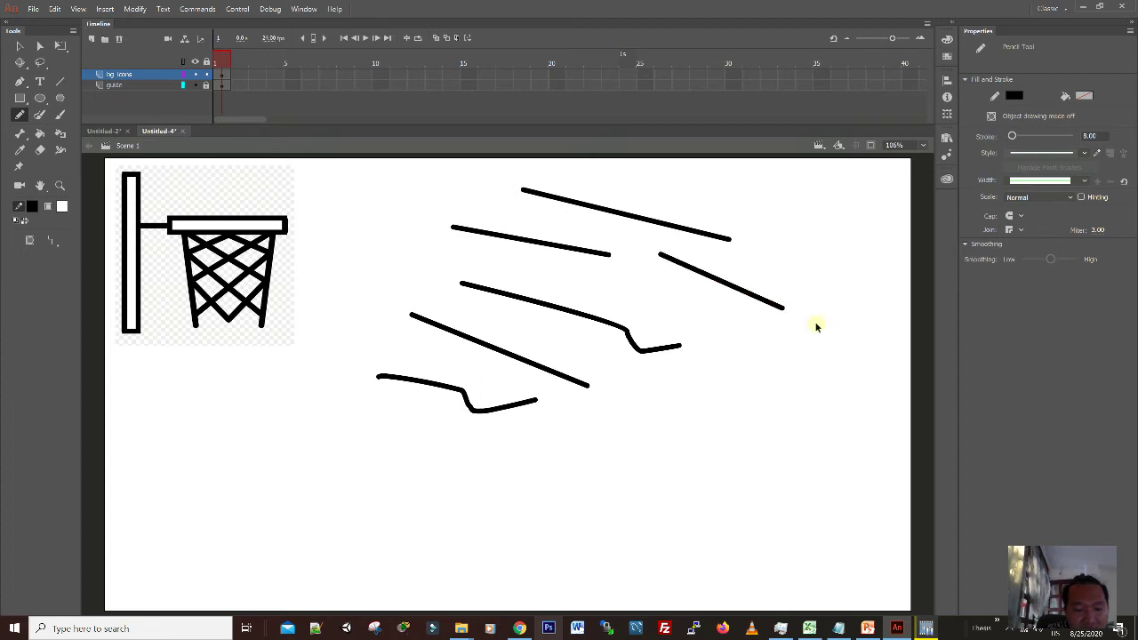
- Undo all the pencil test strokes
key("ctrl+z")
key("ctrl+z")
key("ctrl+z")
key("ctrl+z")
key("ctrl+z")
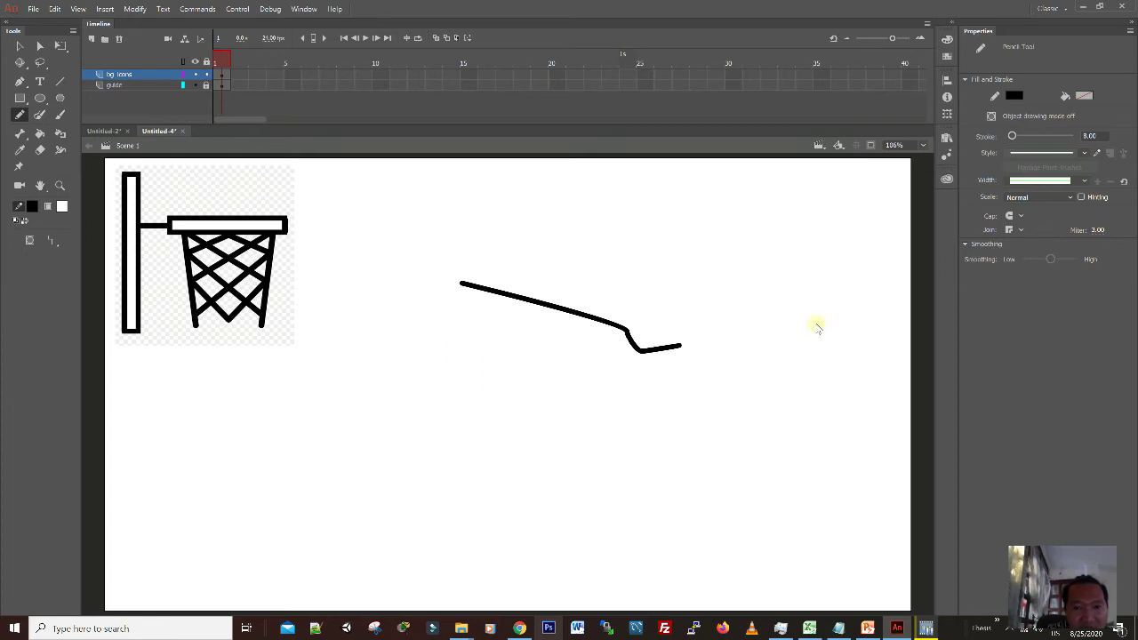
key("ctrl+z")
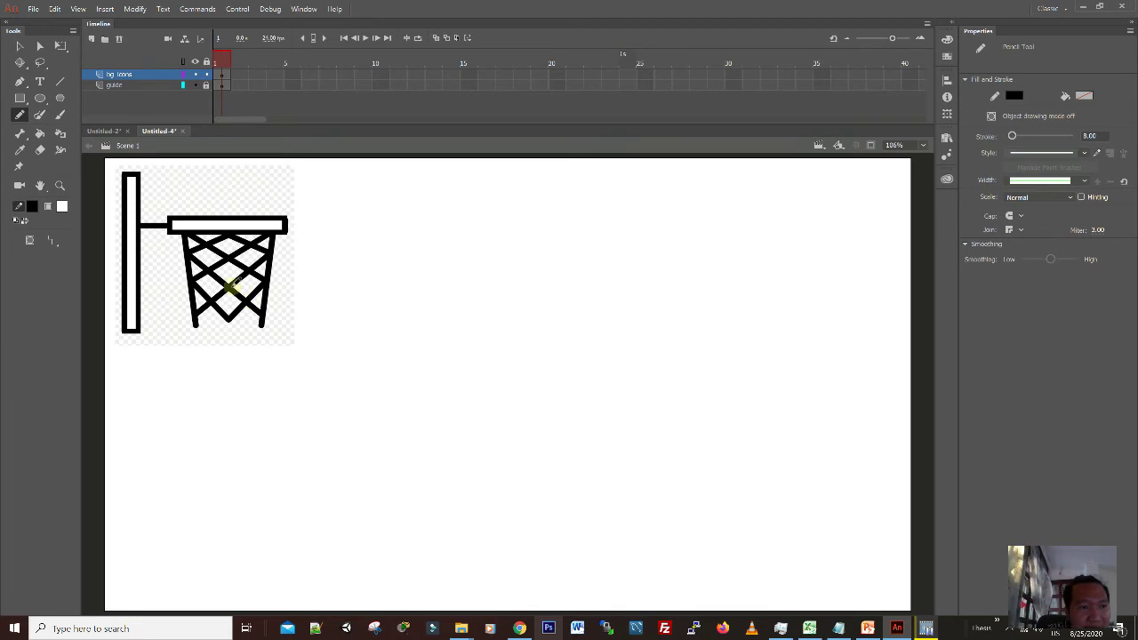
- Trace the short bar joining the pole to the rim with the Pencil in Straighten mode, checking it with the guide layer hidden
left_click(52, 241)
left_click(84, 253)
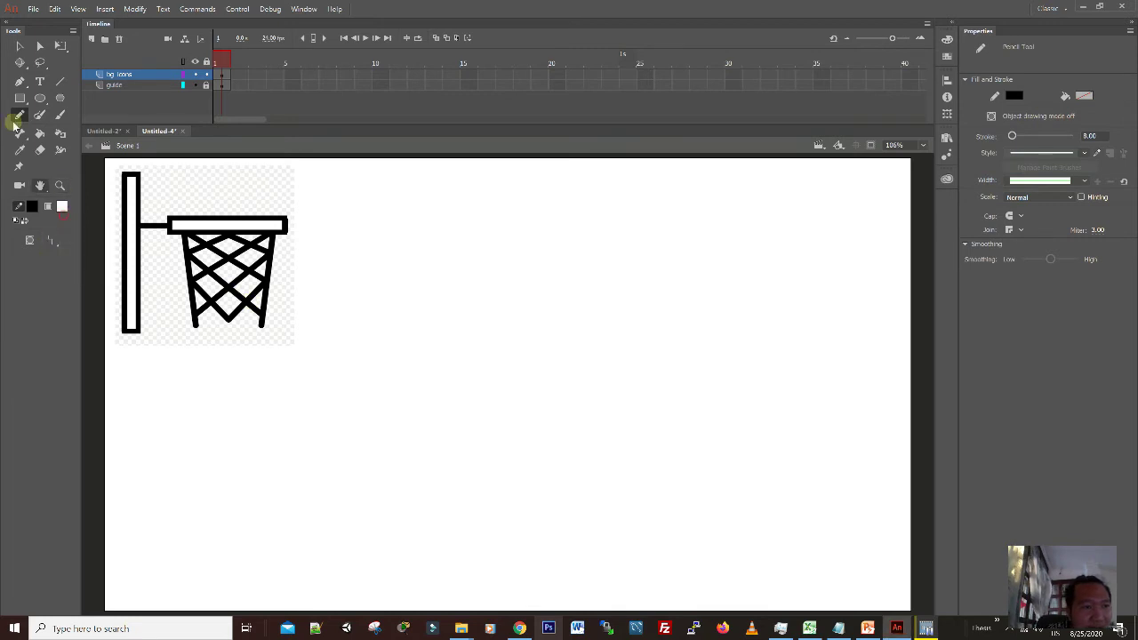
left_click_drag(143, 223, 177, 224)
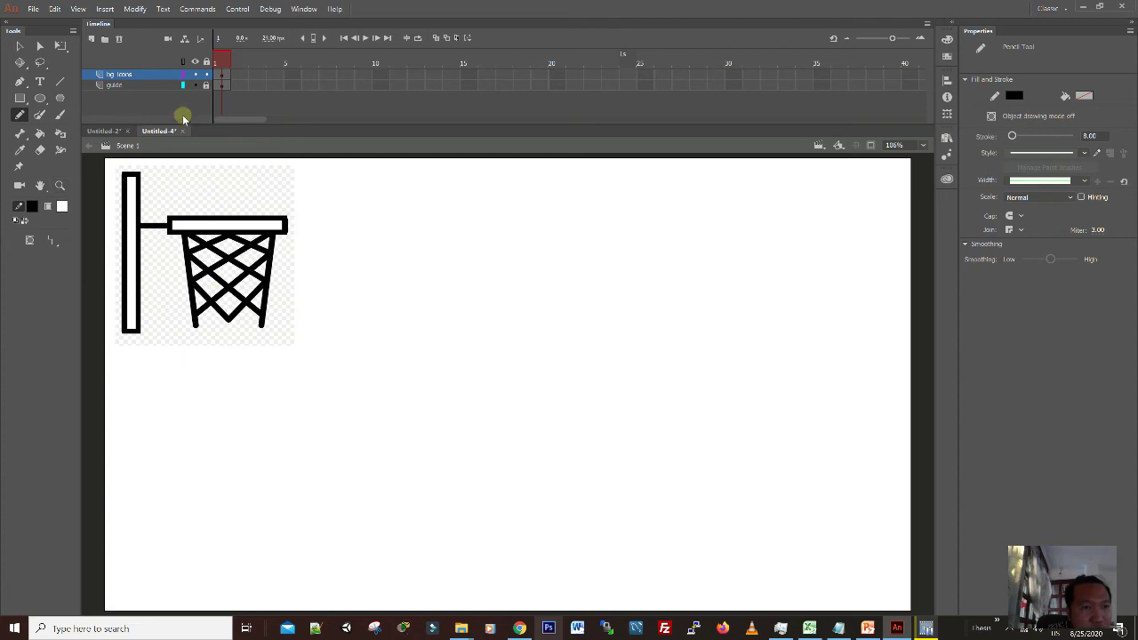
left_click(195, 85)
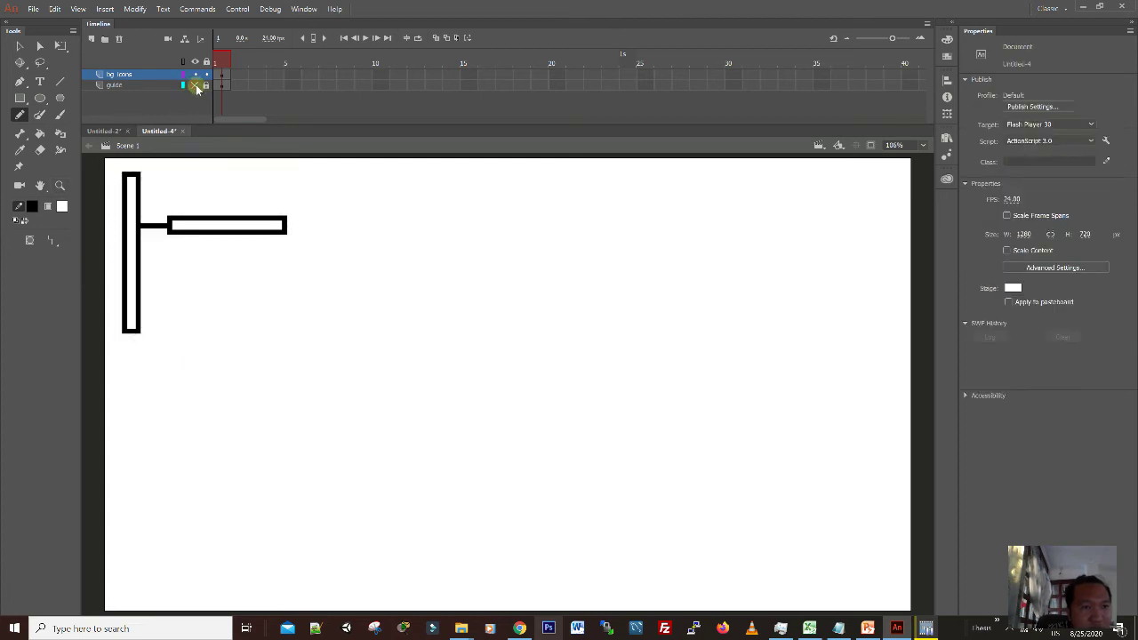
left_click(196, 85)
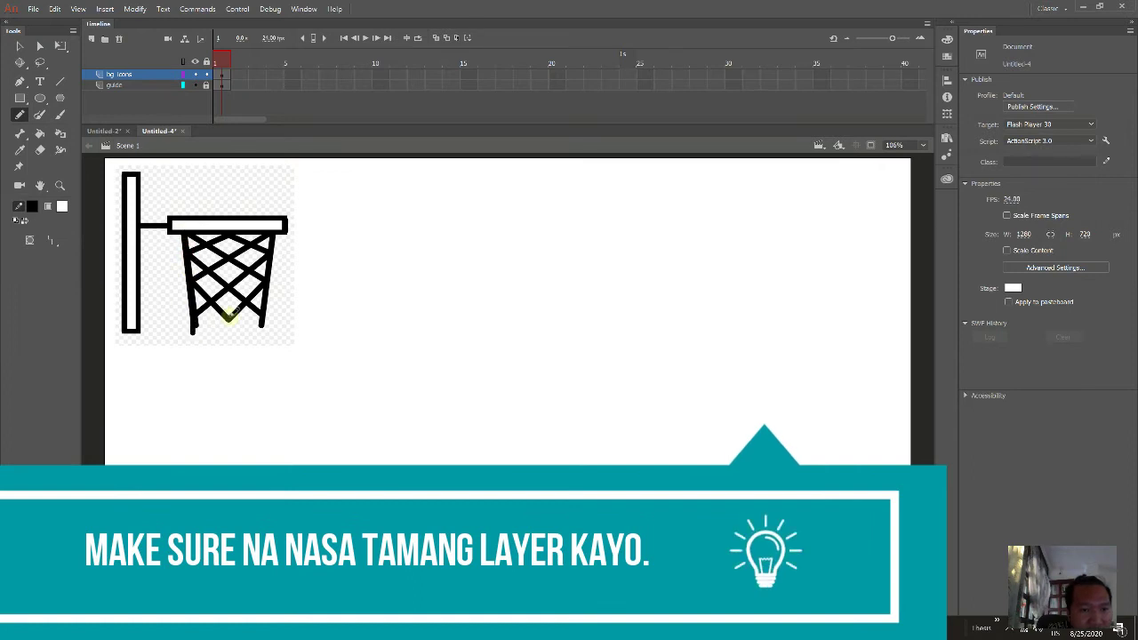
- Trace the net's side edges and crisscrossing strands below the rim with pencil lines, and hide the guide layer
left_click(272, 228)
left_click_drag(277, 229, 262, 327)
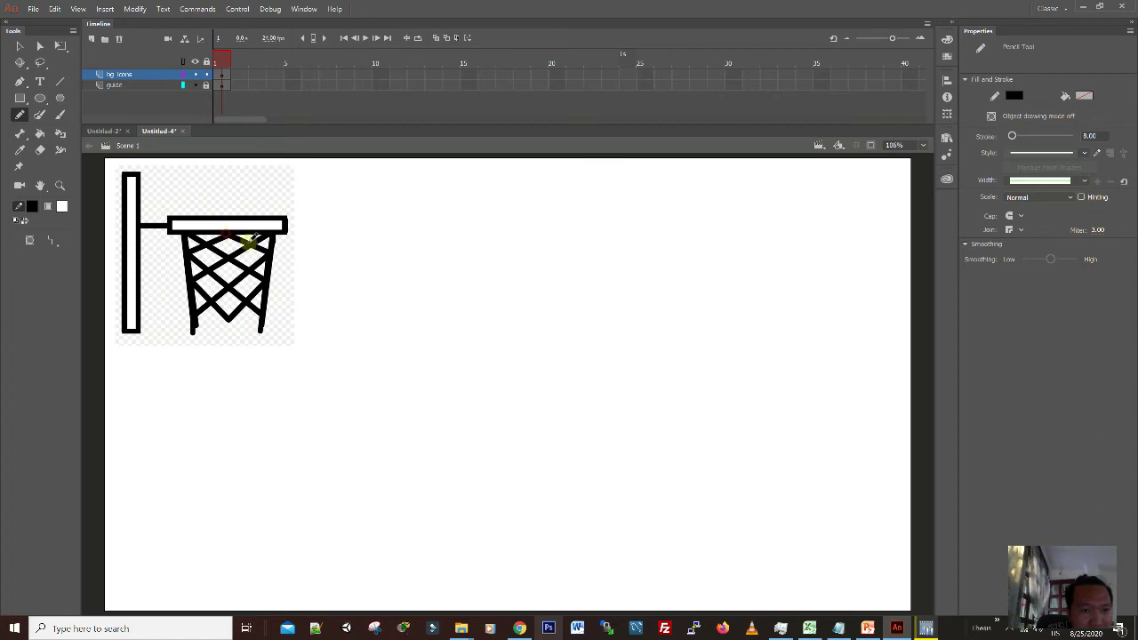
left_click_drag(191, 236, 264, 281)
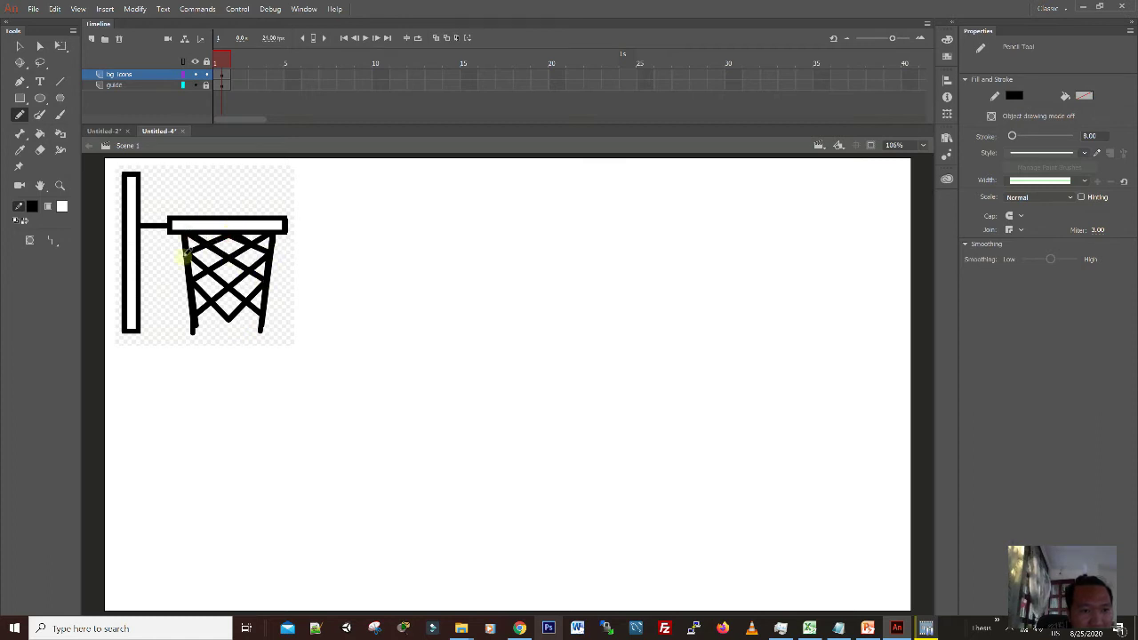
left_click_drag(186, 255, 261, 320)
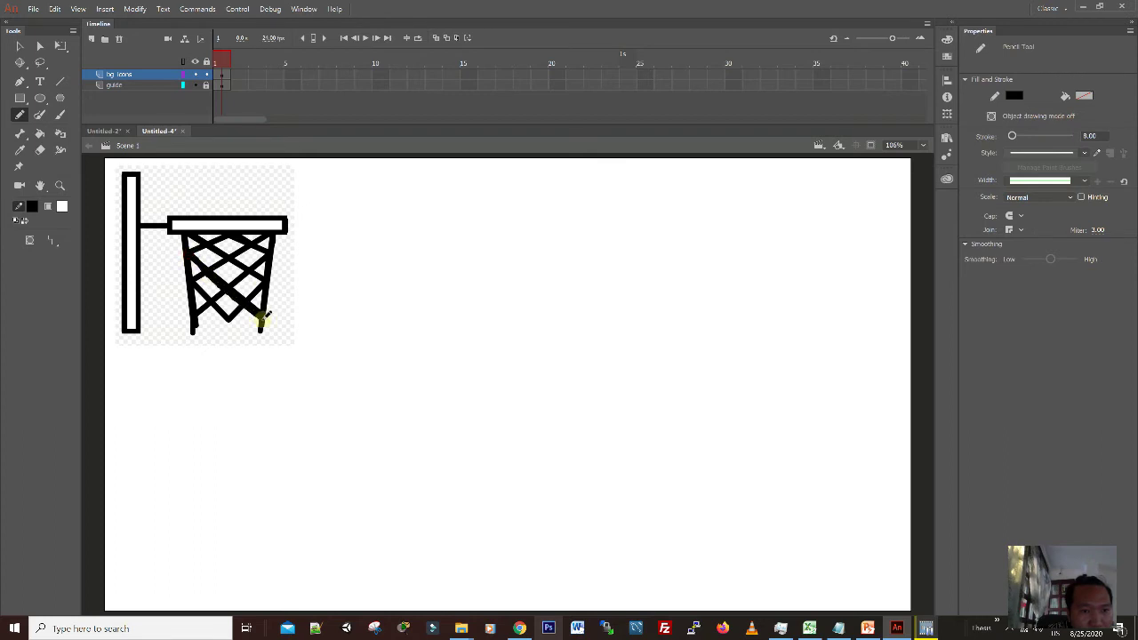
left_click_drag(199, 293, 228, 318)
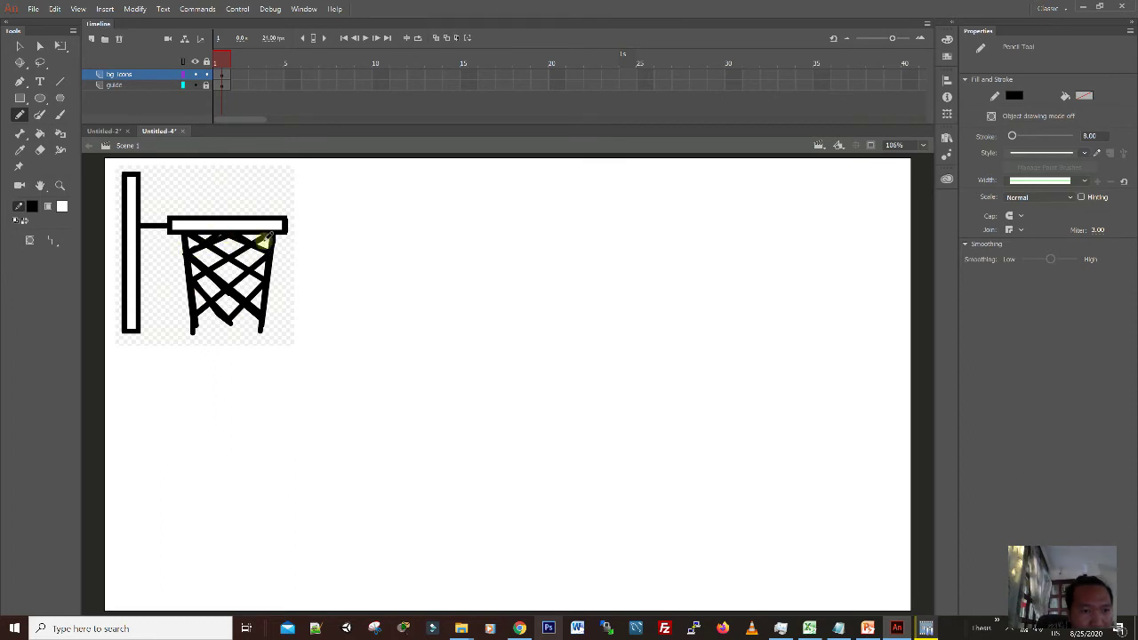
left_click_drag(269, 233, 194, 285)
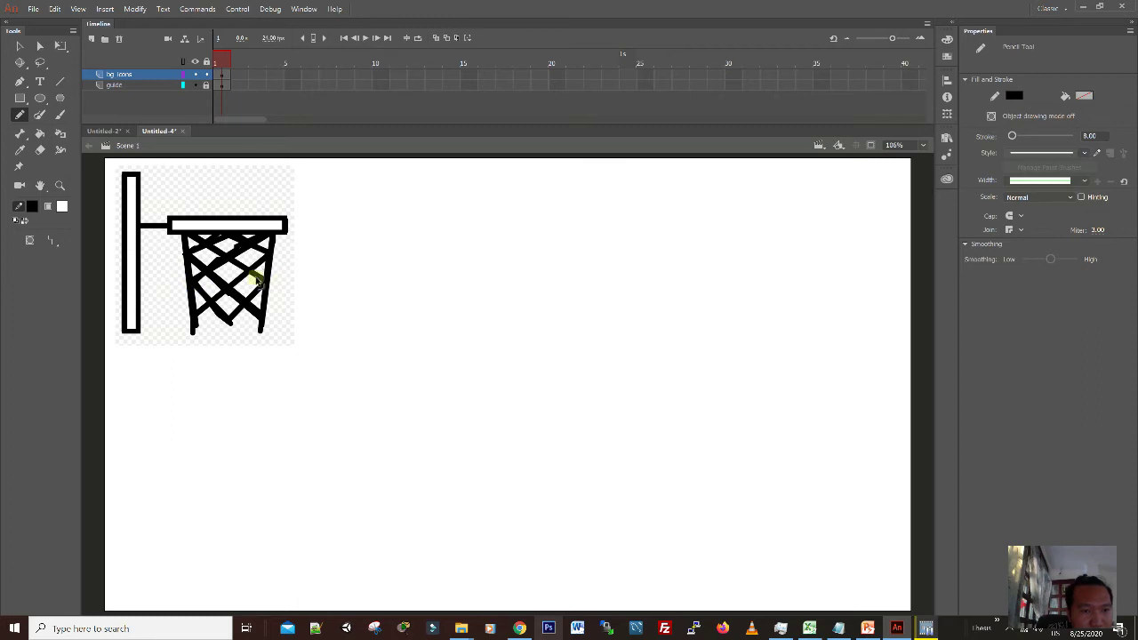
left_click_drag(189, 279, 179, 284)
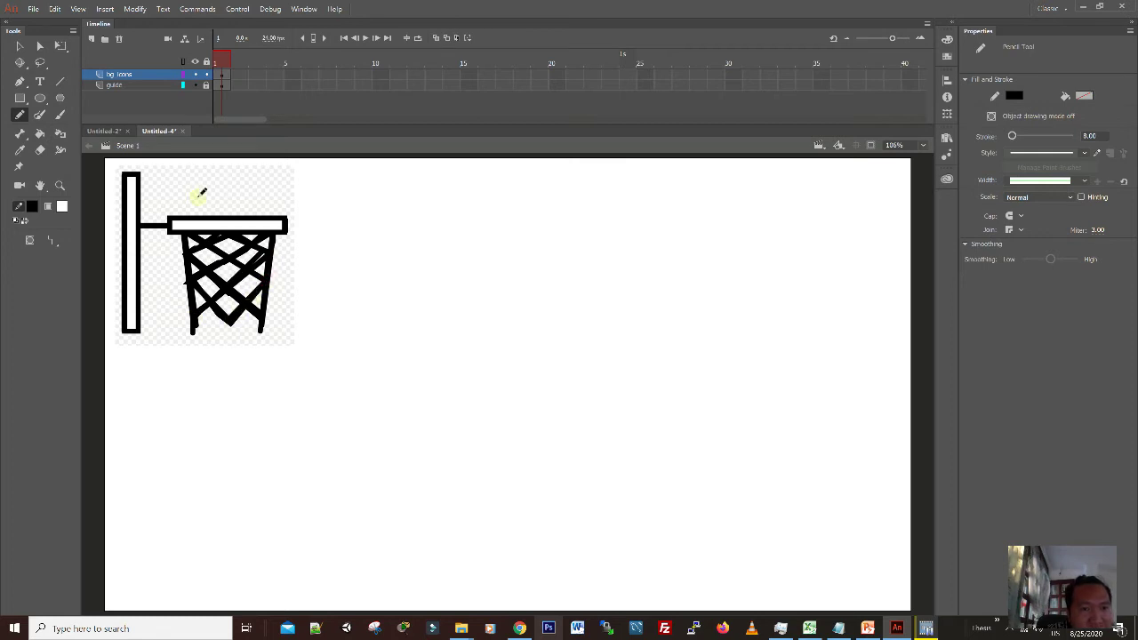
left_click(195, 84)
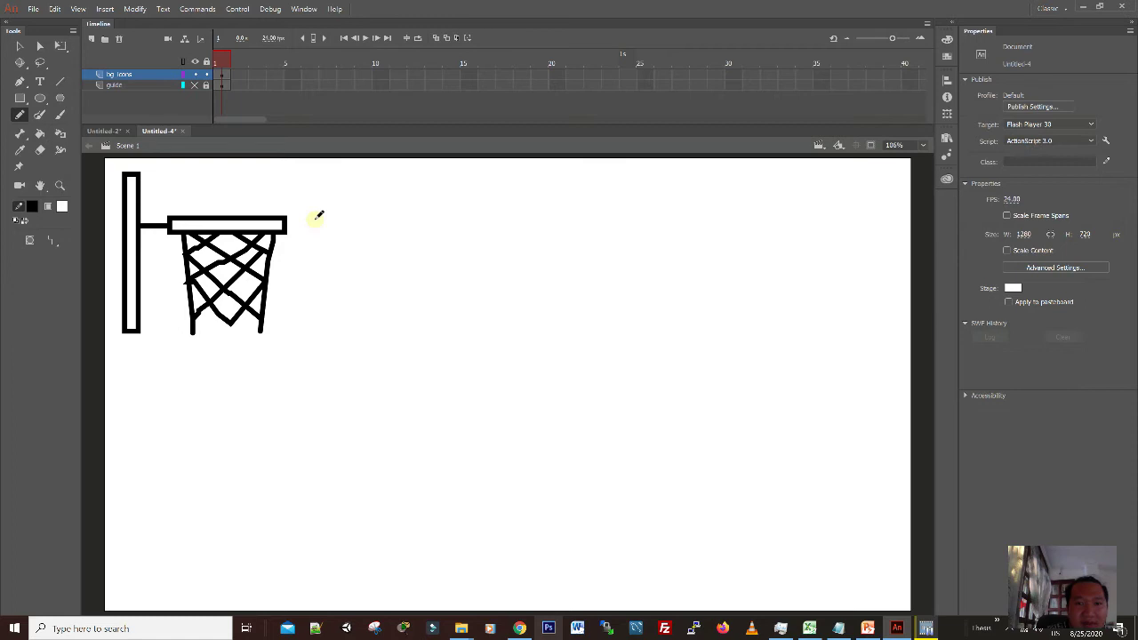
- Select the entire traced hoop and delete it from the stage
left_click(20, 45)
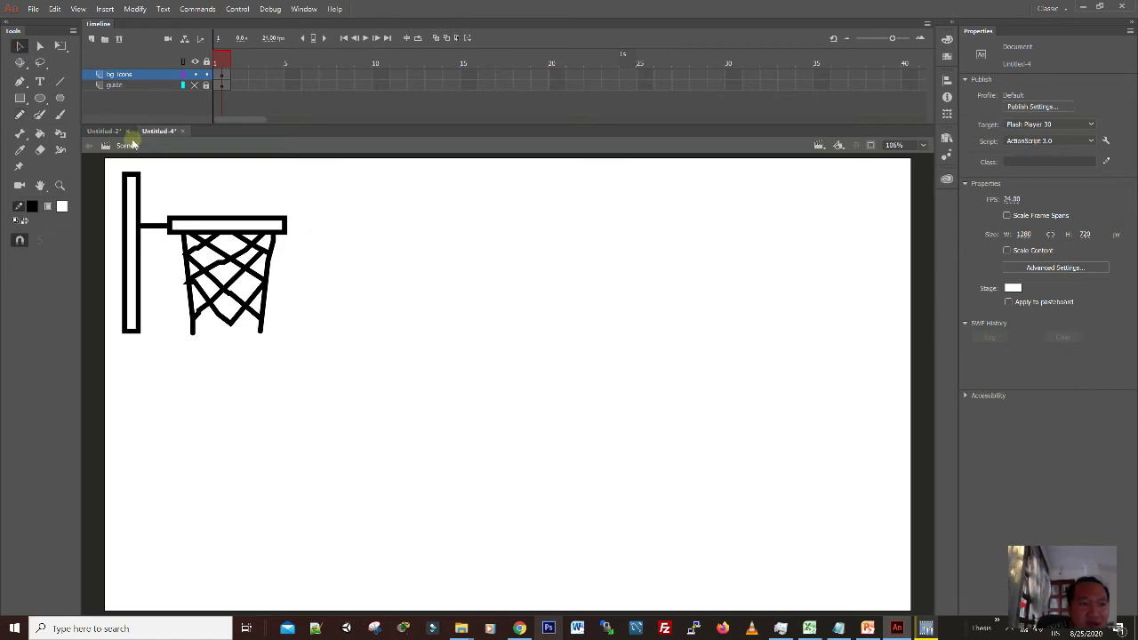
left_click_drag(112, 169, 368, 400)
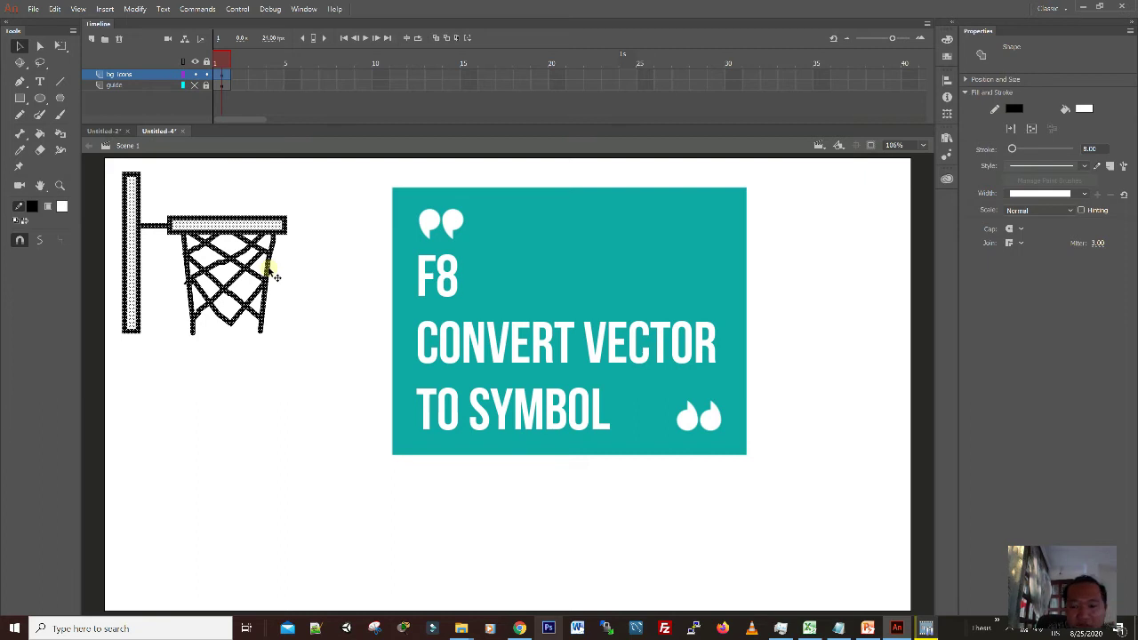
key("Delete")
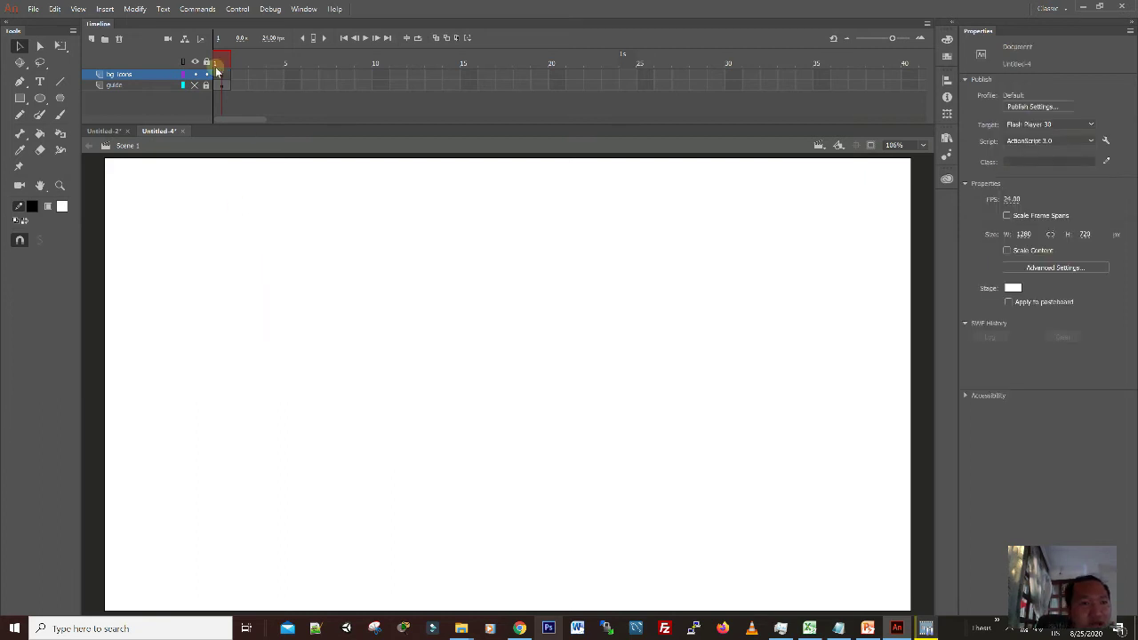
- Try to display the guide image by toggling the guide layer's visibility and lock, and restore the deleted hoop tracing
left_click(195, 86)
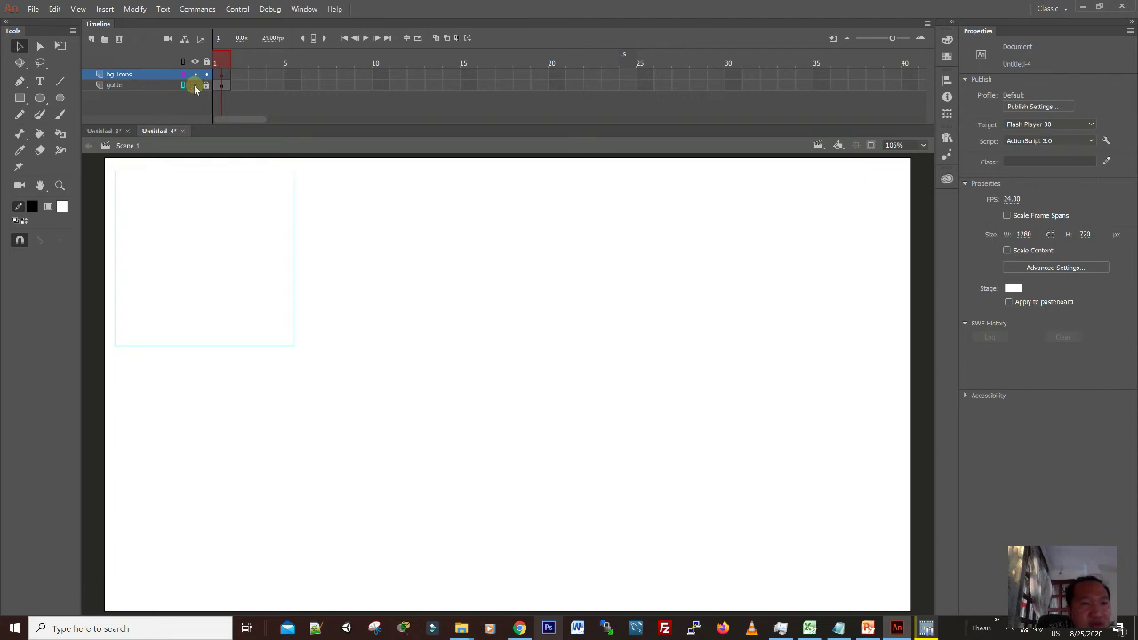
left_click(194, 85)
left_click(193, 89)
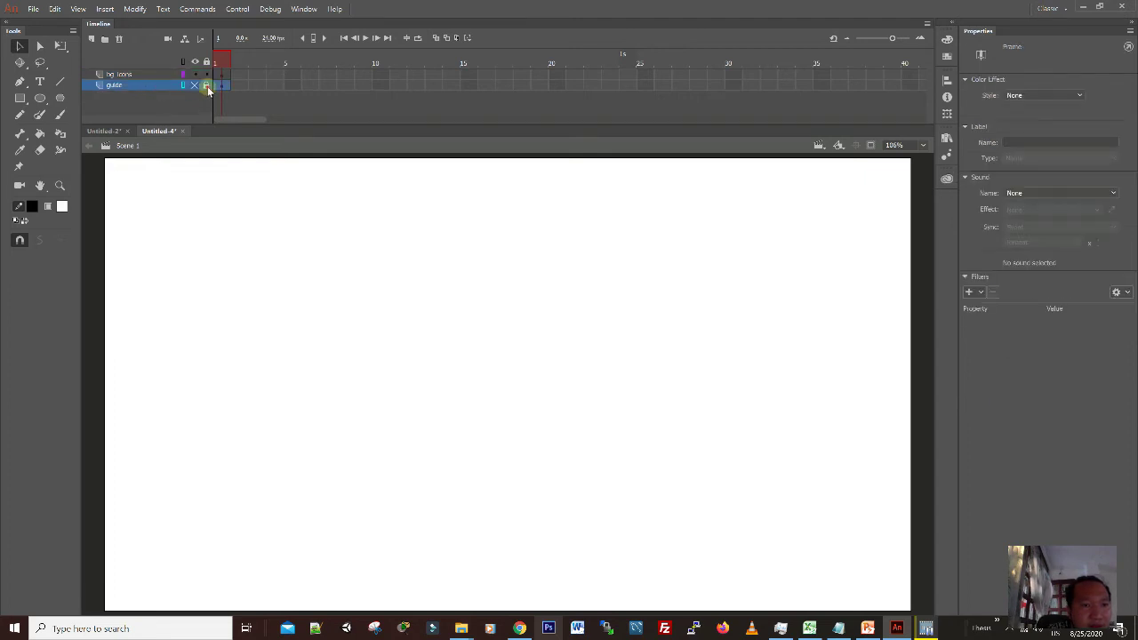
left_click(193, 89)
left_click(156, 89)
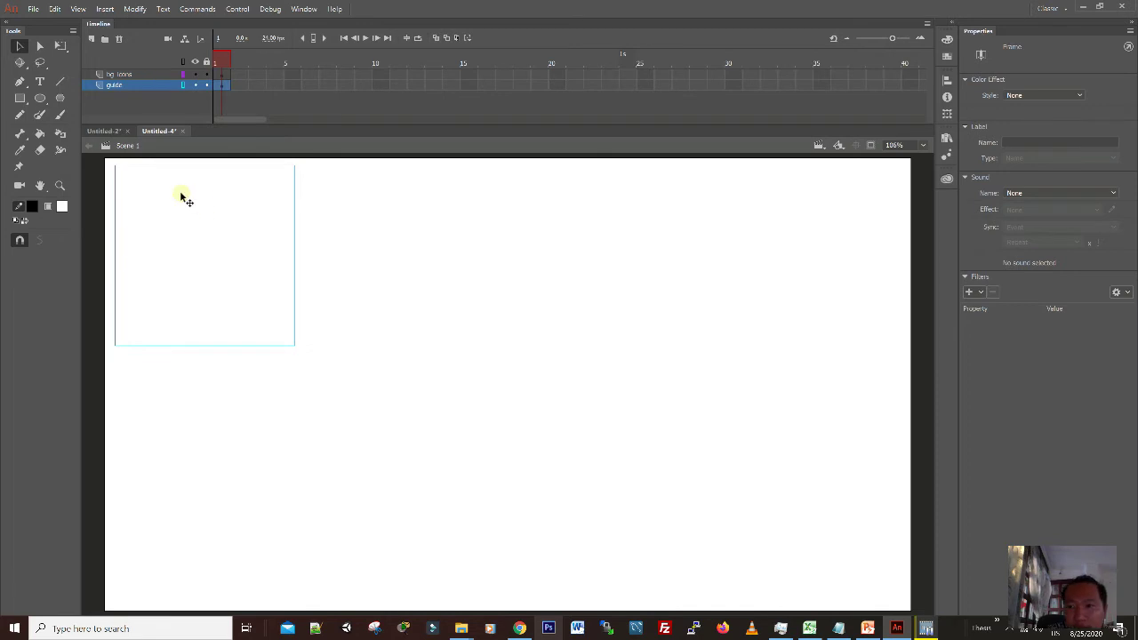
left_click(375, 244)
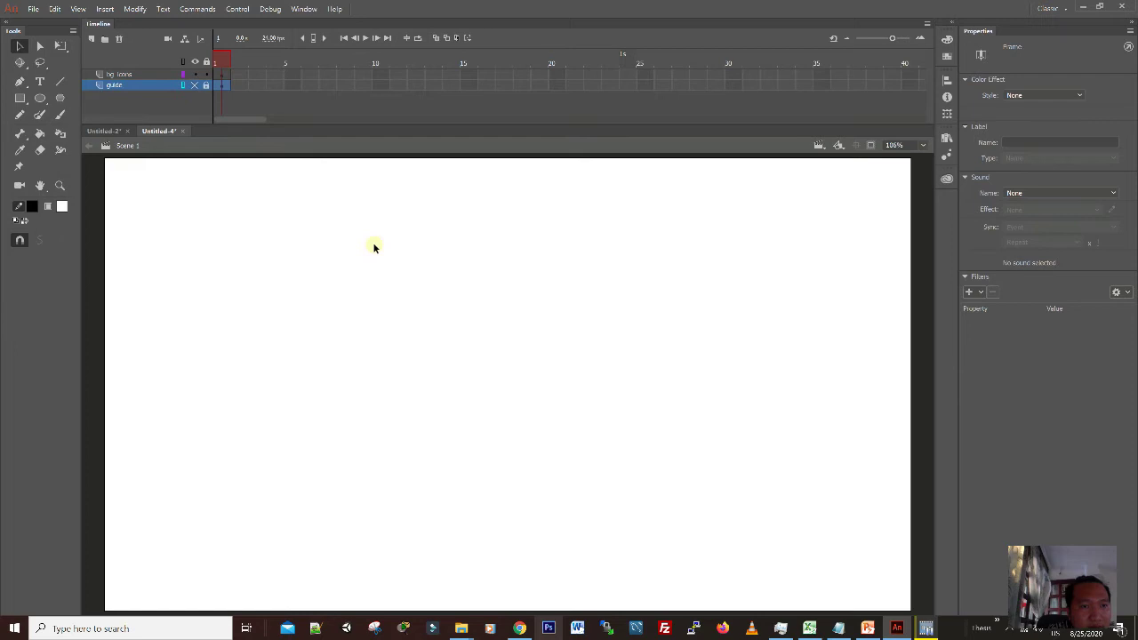
left_click(373, 247)
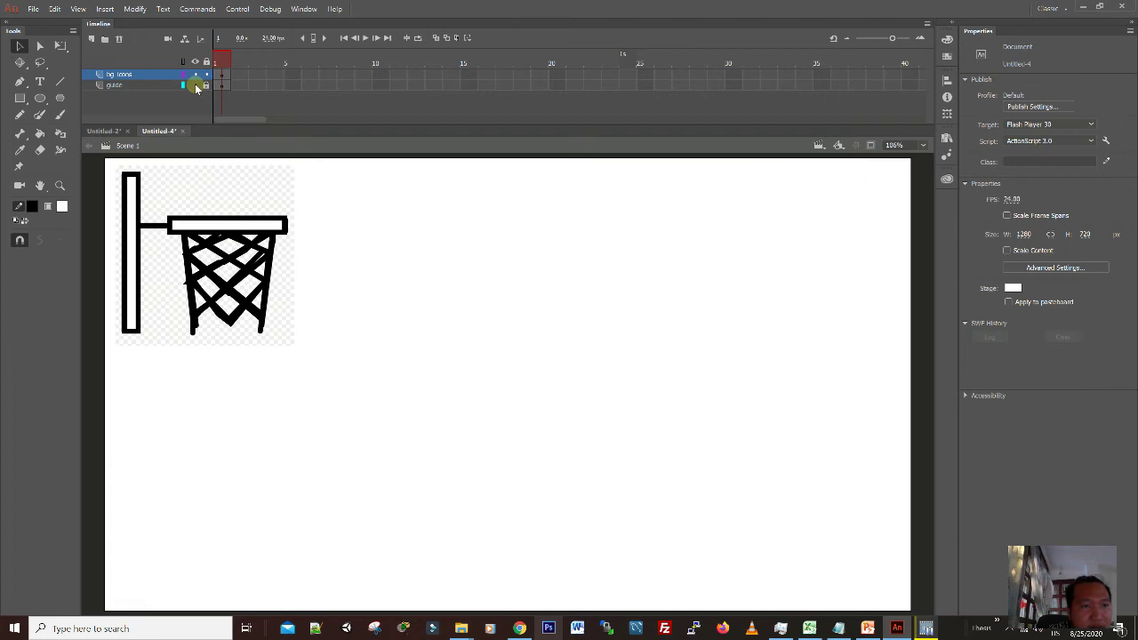
- Delete the entire traced hoop from the bg_icons layer, and unlock and show the guide layer
left_click(224, 76)
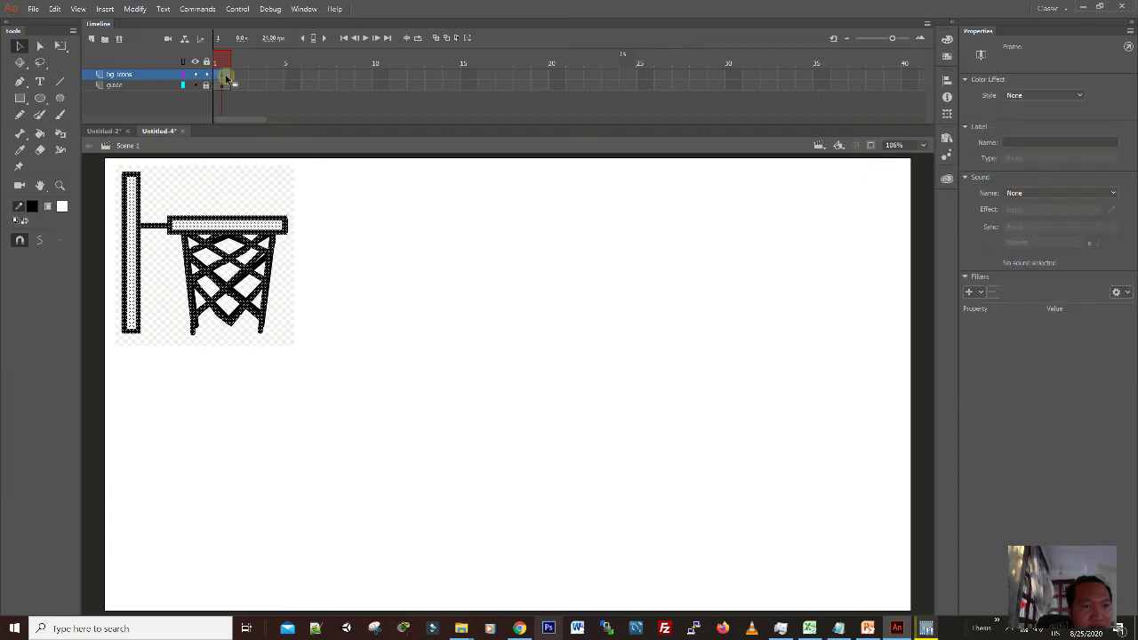
left_click(194, 84)
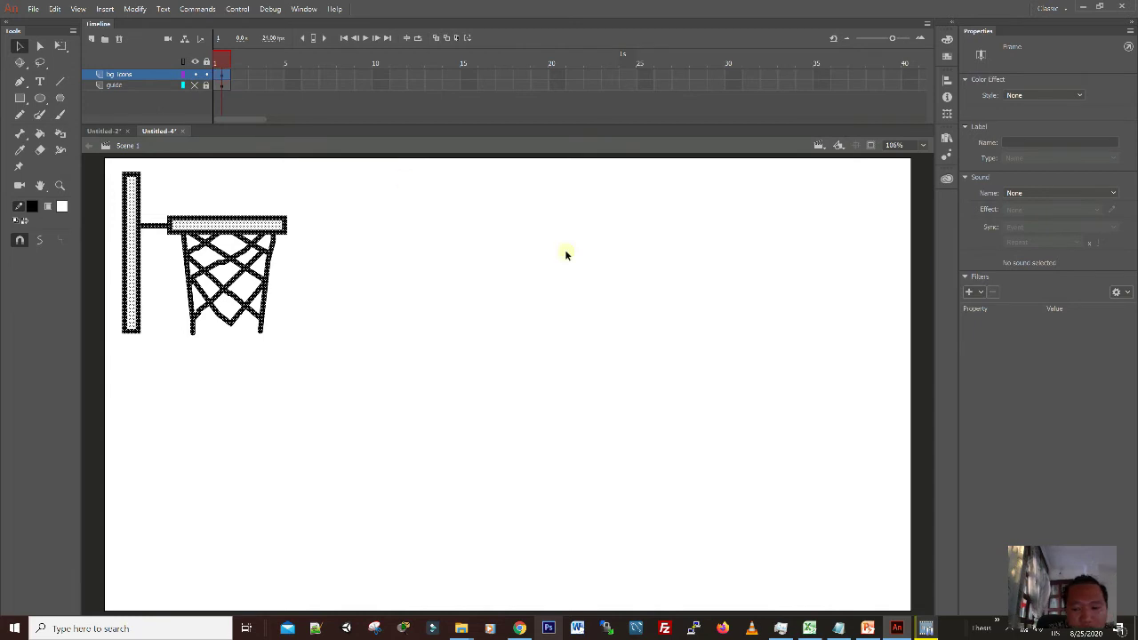
key("Delete")
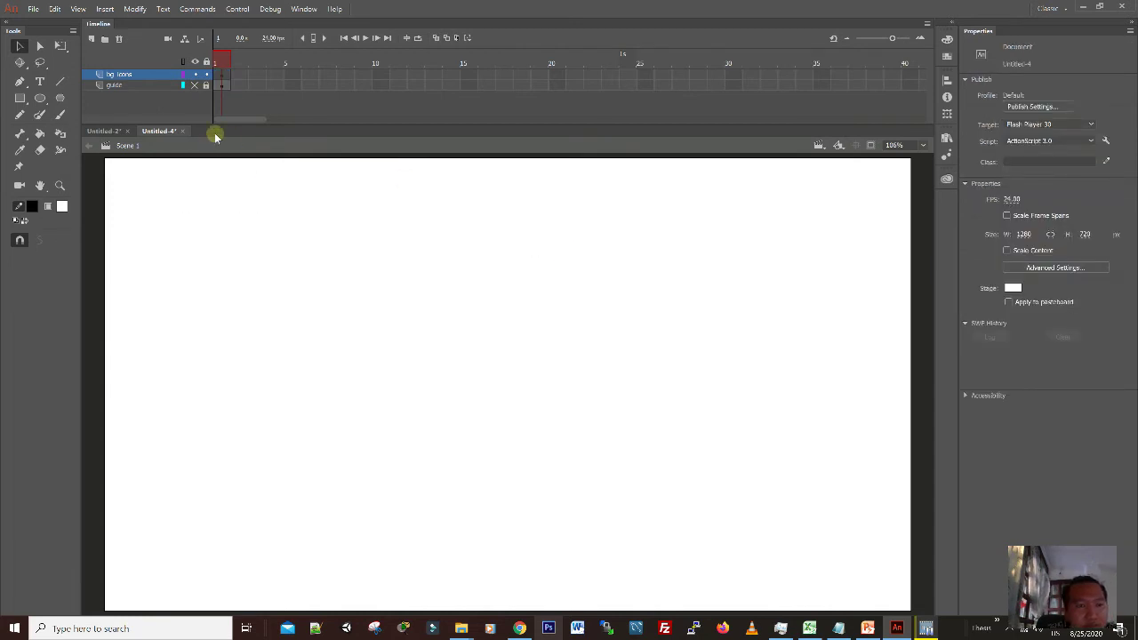
left_click(208, 86)
left_click(196, 88)
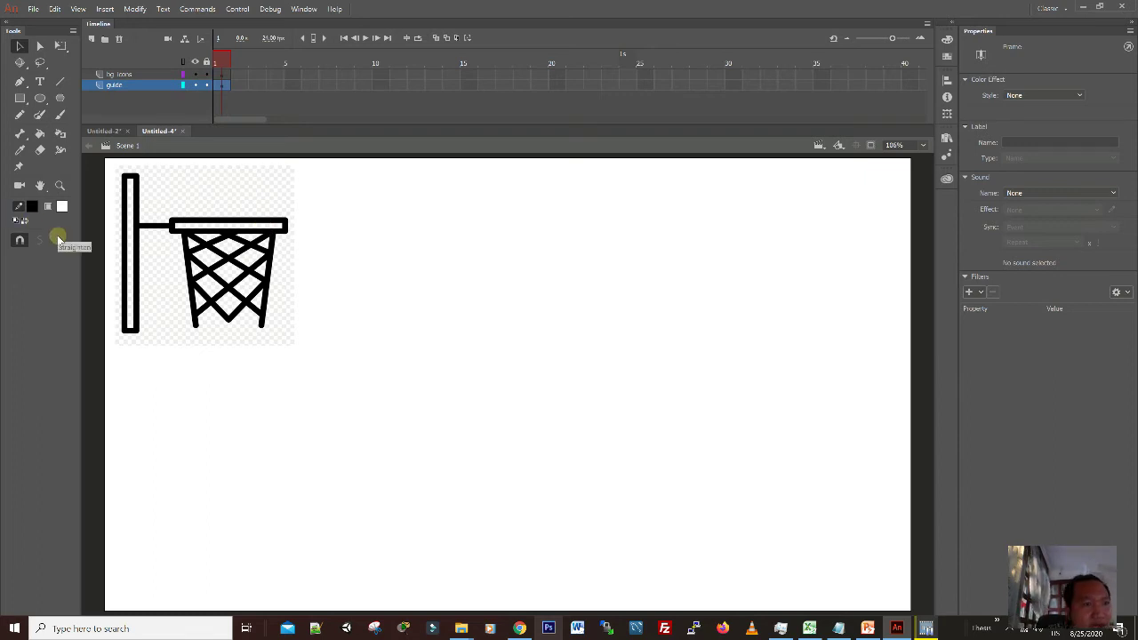
- Trace the edges of the upright pole over the guide image with the Pencil tool on the bg_icons layer
left_click(20, 116)
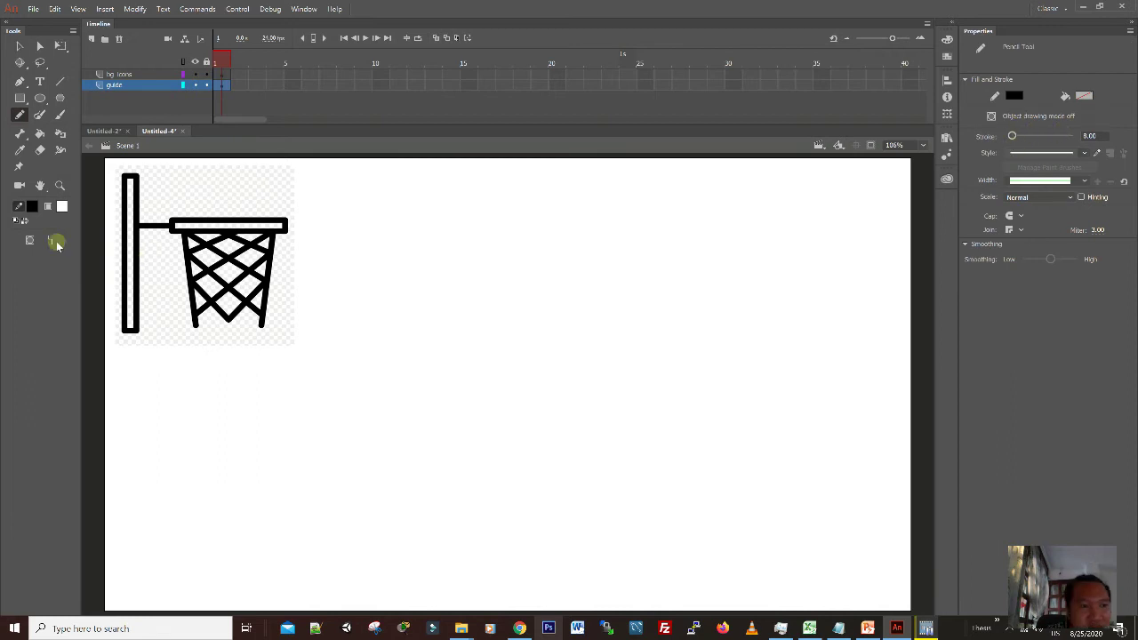
left_click_drag(125, 173, 121, 323)
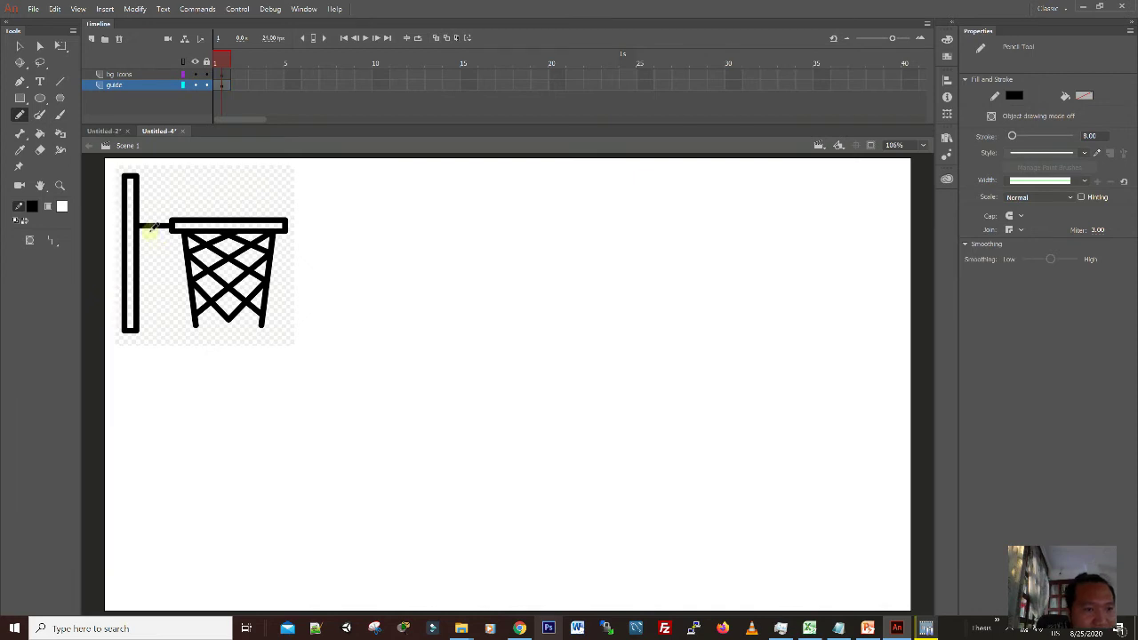
left_click(195, 86)
left_click(196, 85)
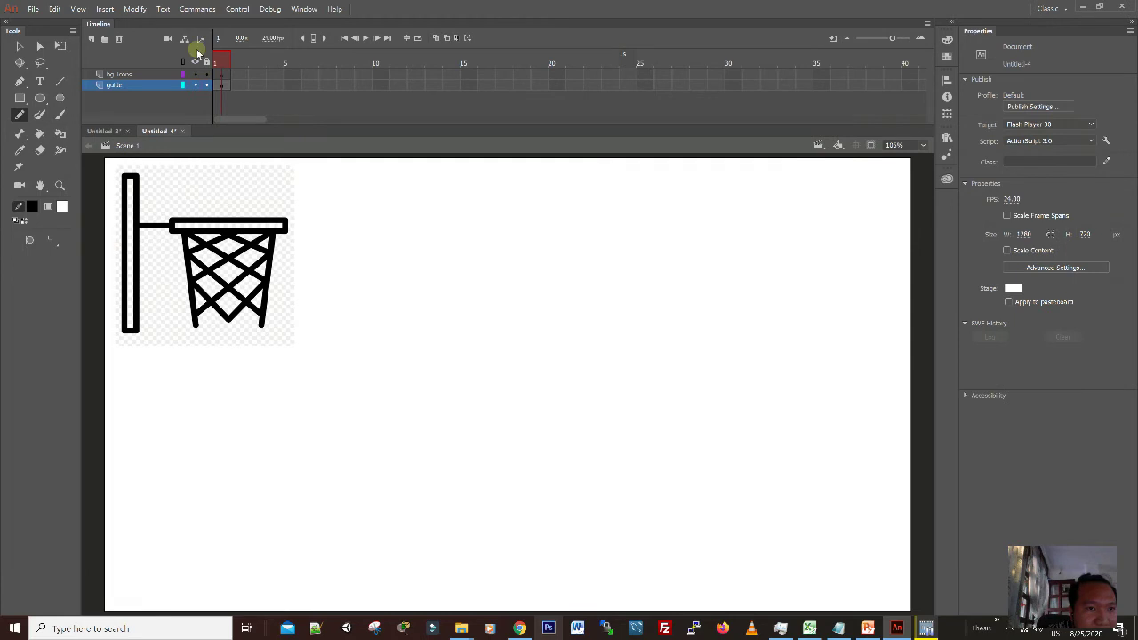
left_click(129, 180)
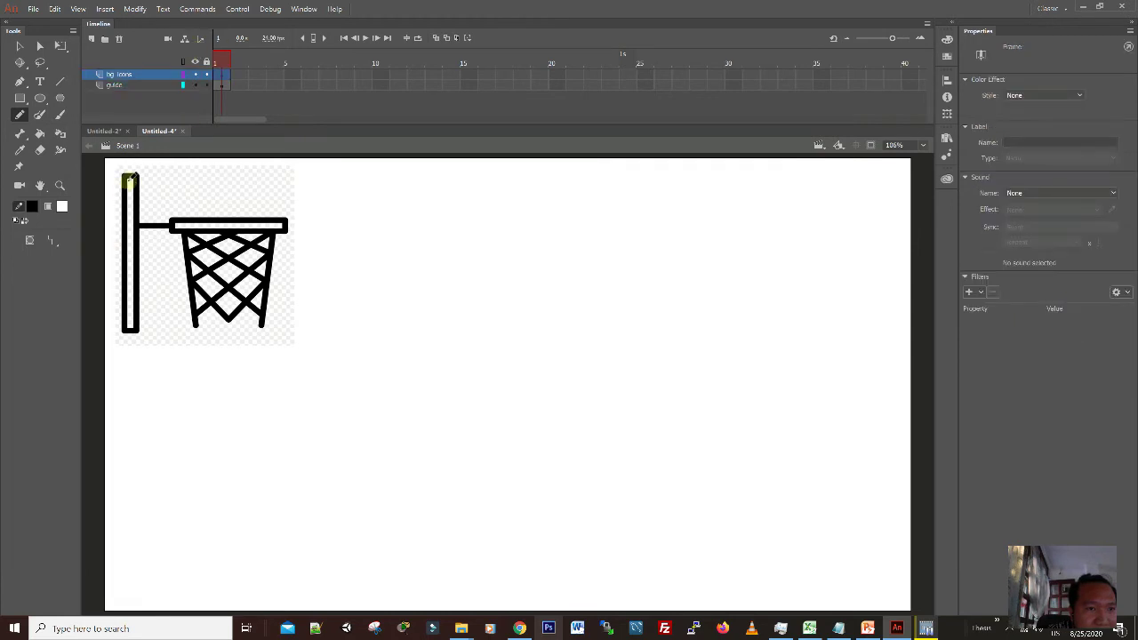
left_click_drag(129, 180, 117, 333)
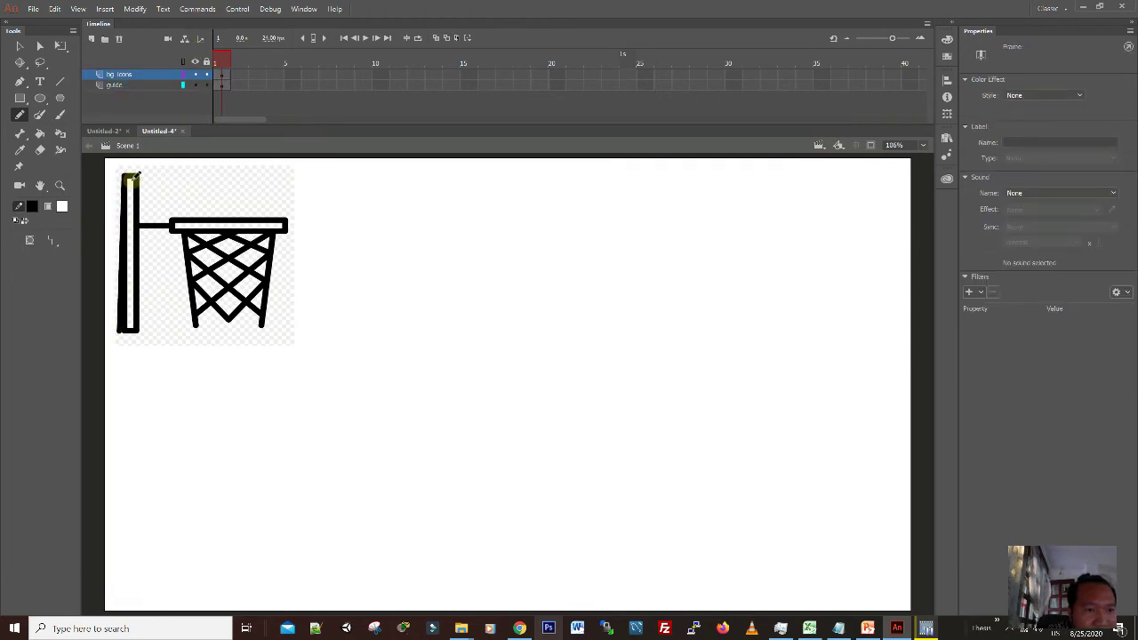
left_click_drag(142, 180, 132, 330)
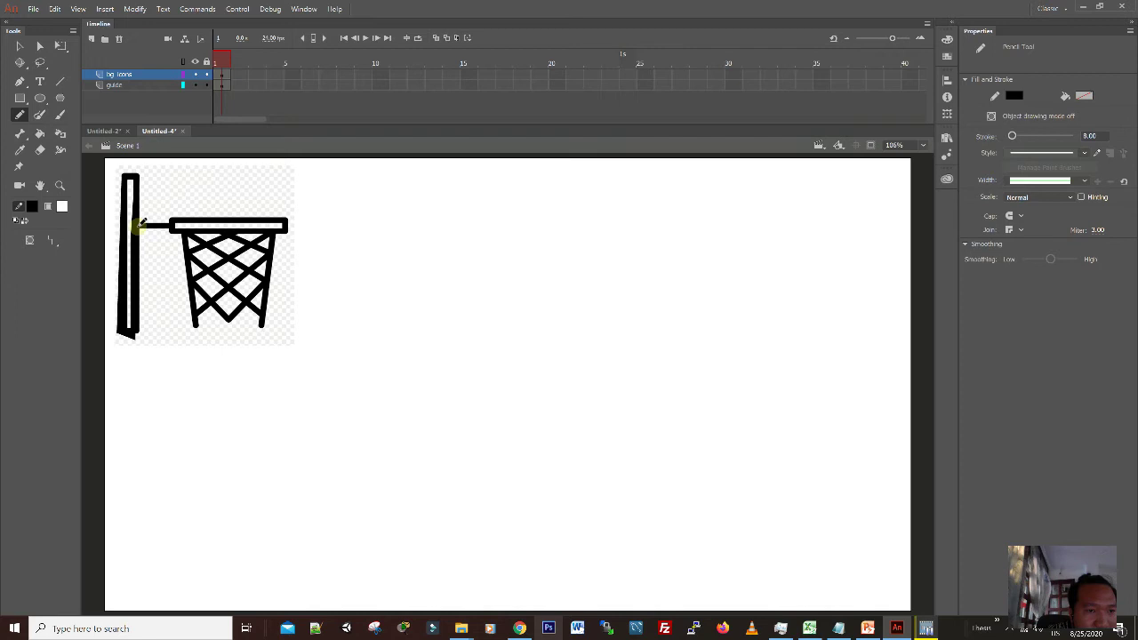
- Trace the rim and net with pencil strokes, and compare the tracing with the guide layer hidden and shown
left_click_drag(171, 221, 293, 215)
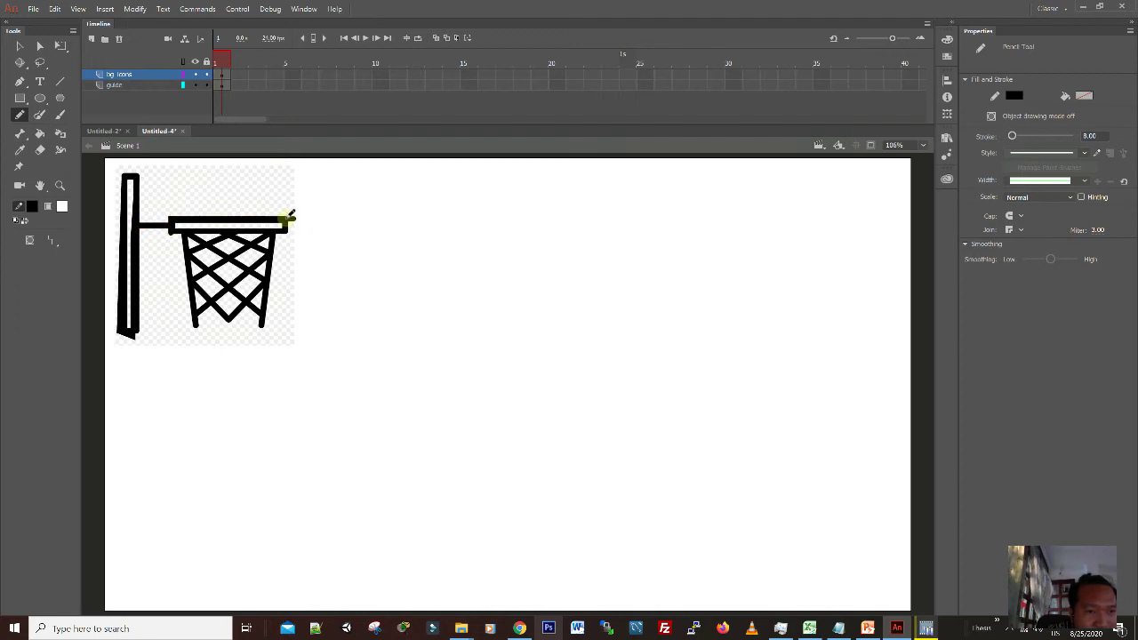
left_click_drag(169, 227, 288, 231)
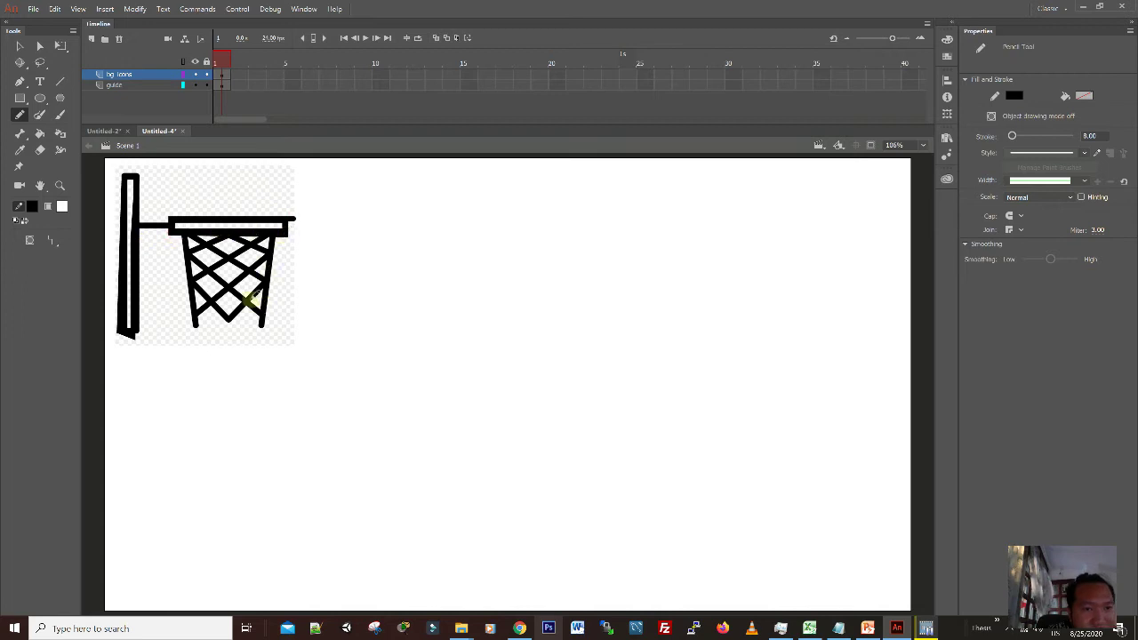
mouse_move(188, 233)
left_mouse_down()
mouse_move(183, 297)
mouse_move(197, 334)
left_mouse_up()
left_click_drag(272, 231, 260, 328)
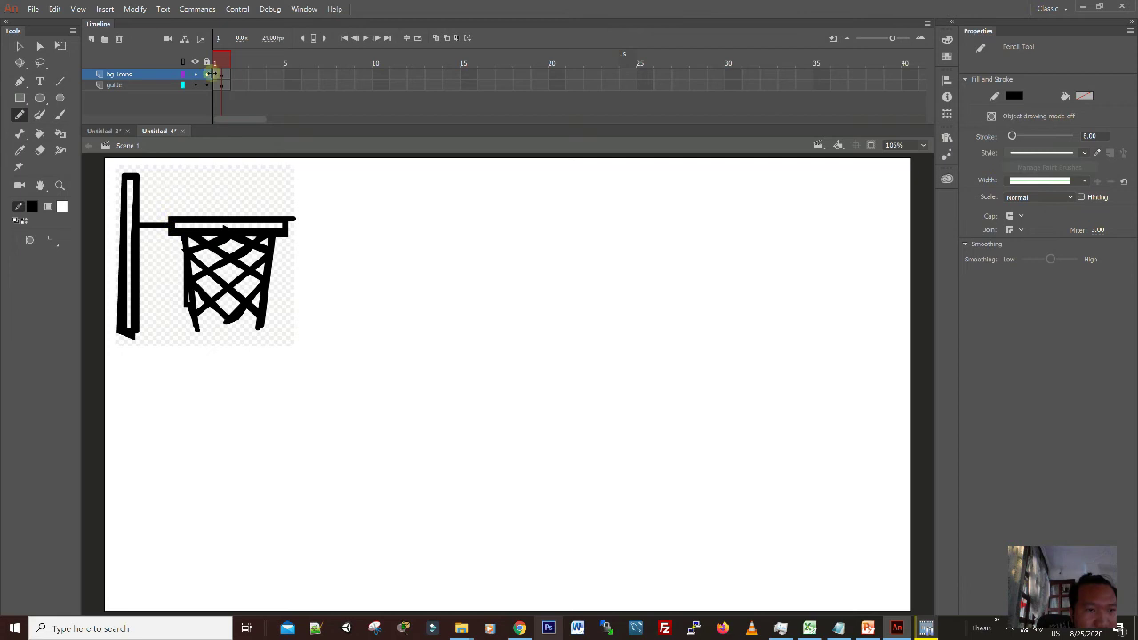
left_click(195, 85)
left_click(194, 85)
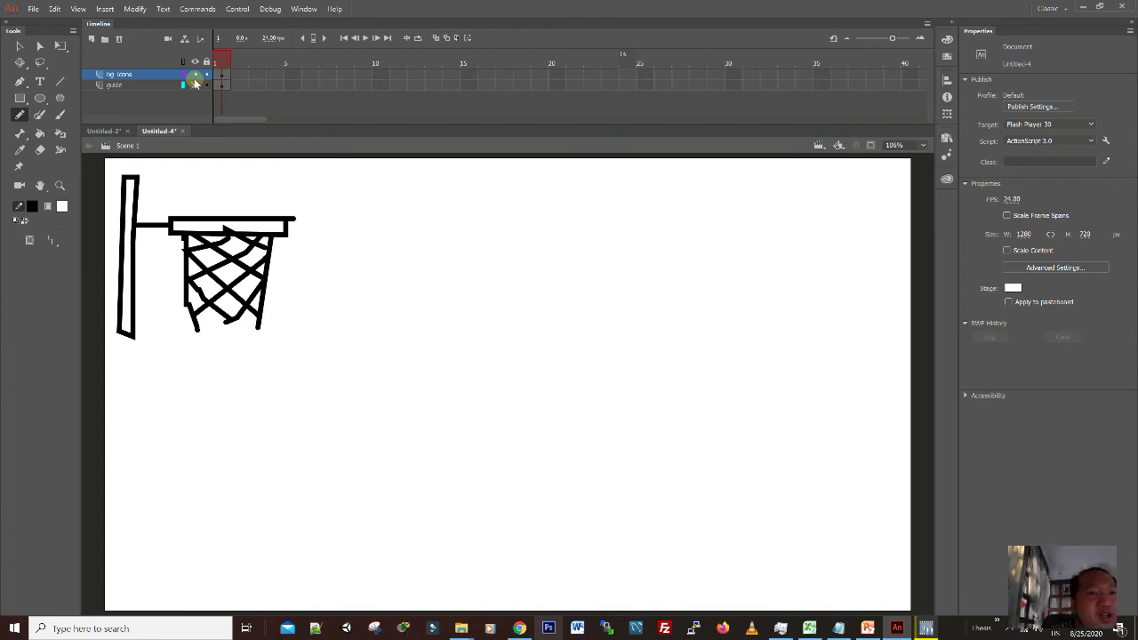
left_click(194, 84)
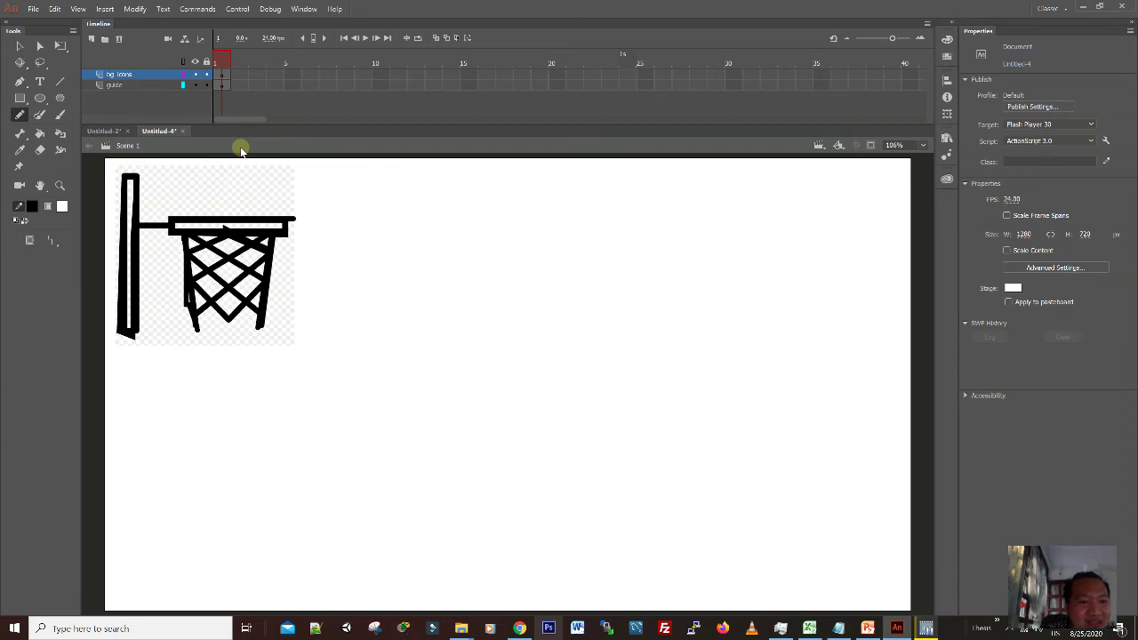
- Undo all the pencil strokes of the pole, rim and net
key("ctrl+z")
key("ctrl+z")
key("ctrl+z")
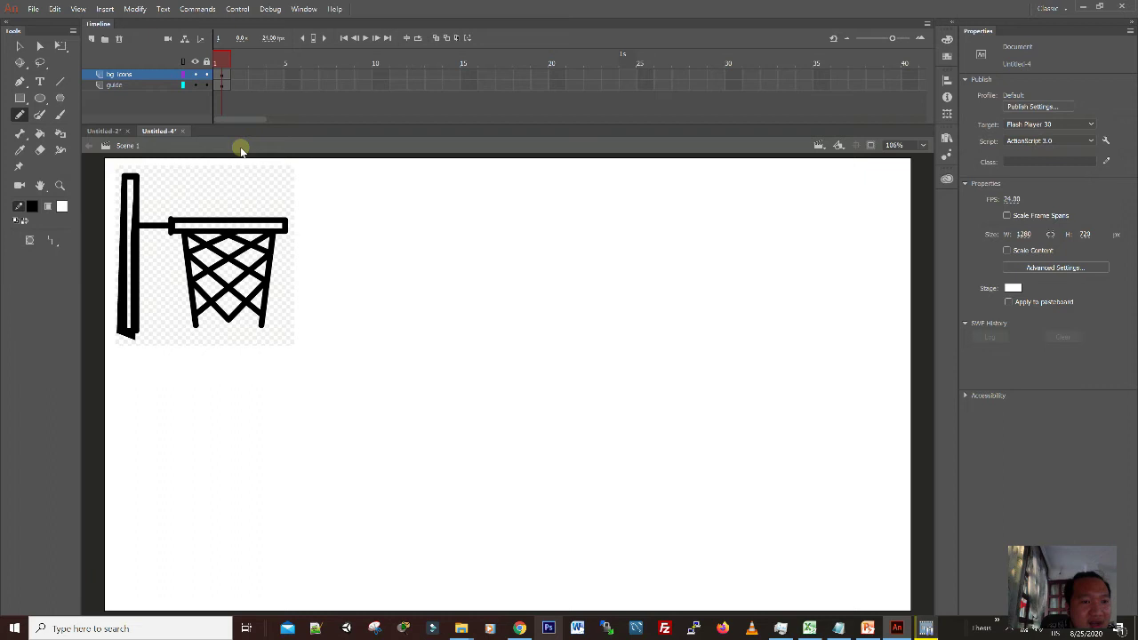
key("ctrl+z")
key("ctrl+z")
key("ctrl+z")
key("ctrl+y")
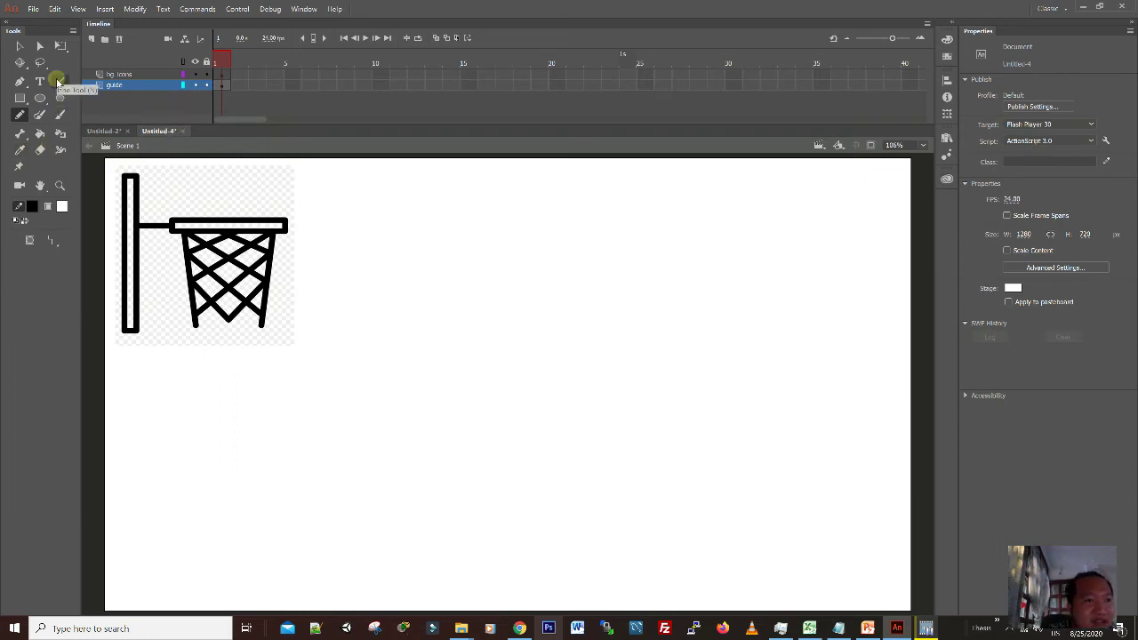
- Draw white-filled rectangles with black outlines over the guide's pole and rim on the bg_icons layer
left_click(20, 114)
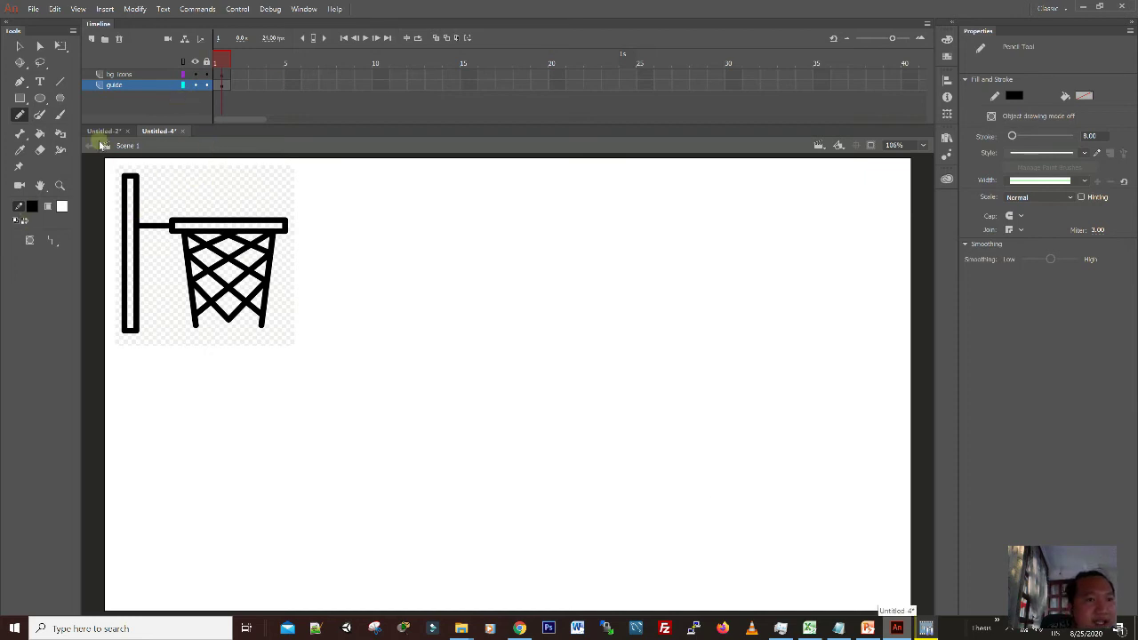
left_click(19, 98)
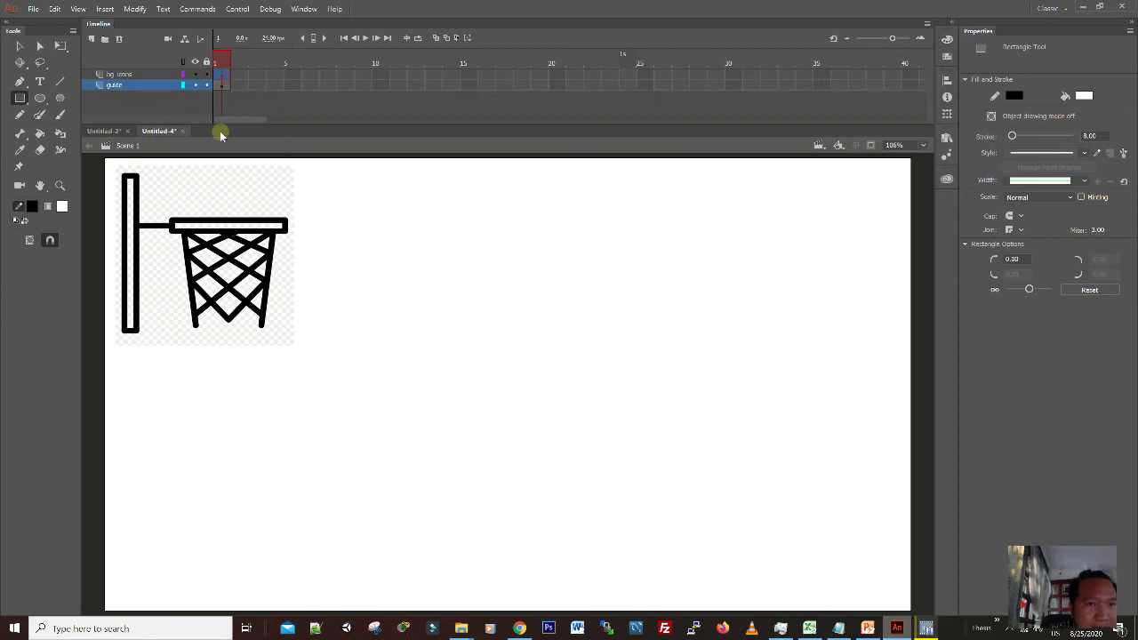
left_click(222, 74)
left_click_drag(123, 173, 144, 336)
left_click_drag(168, 214, 289, 233)
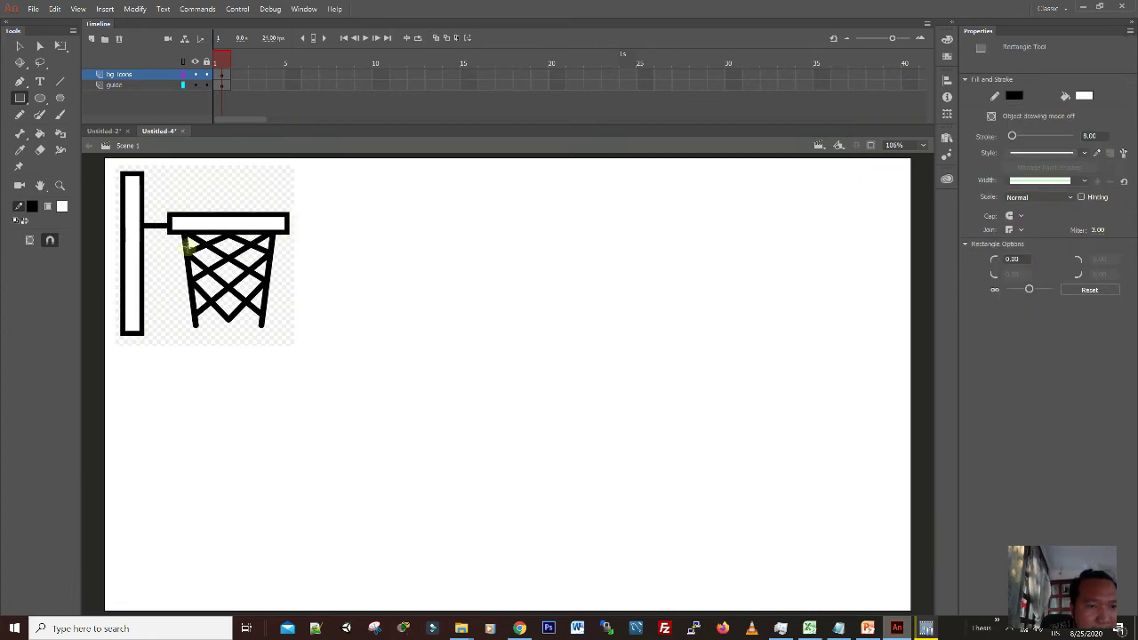
- Trace the connecting bar, the net's side edges and its crisscrossing strands with the Line tool, checking them with the guide layer hidden
left_click(20, 113)
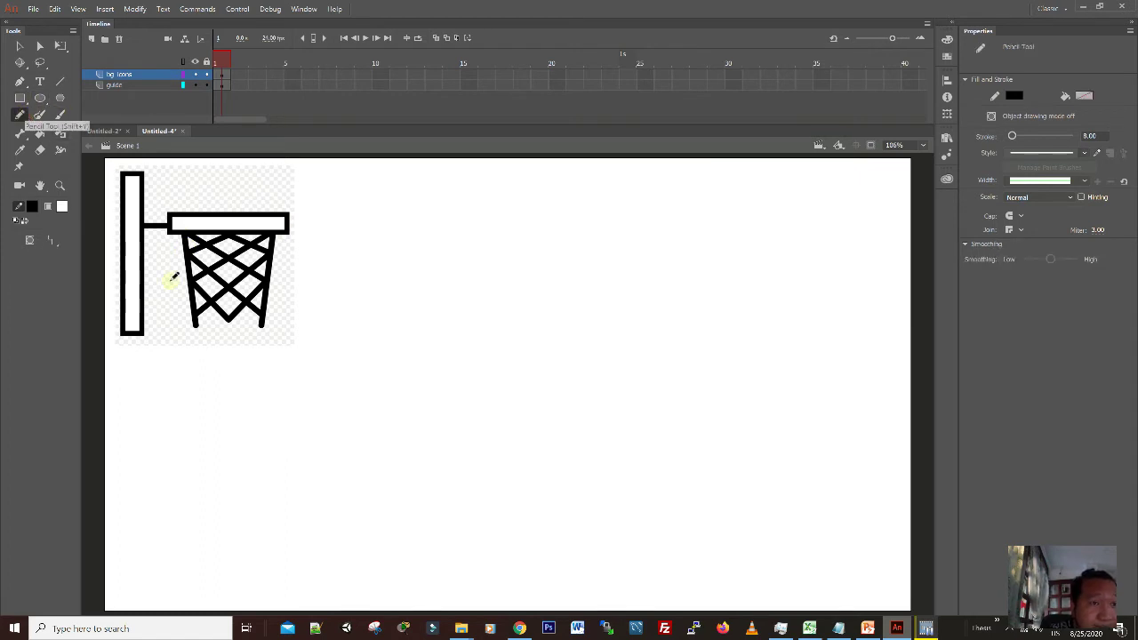
left_click(60, 83)
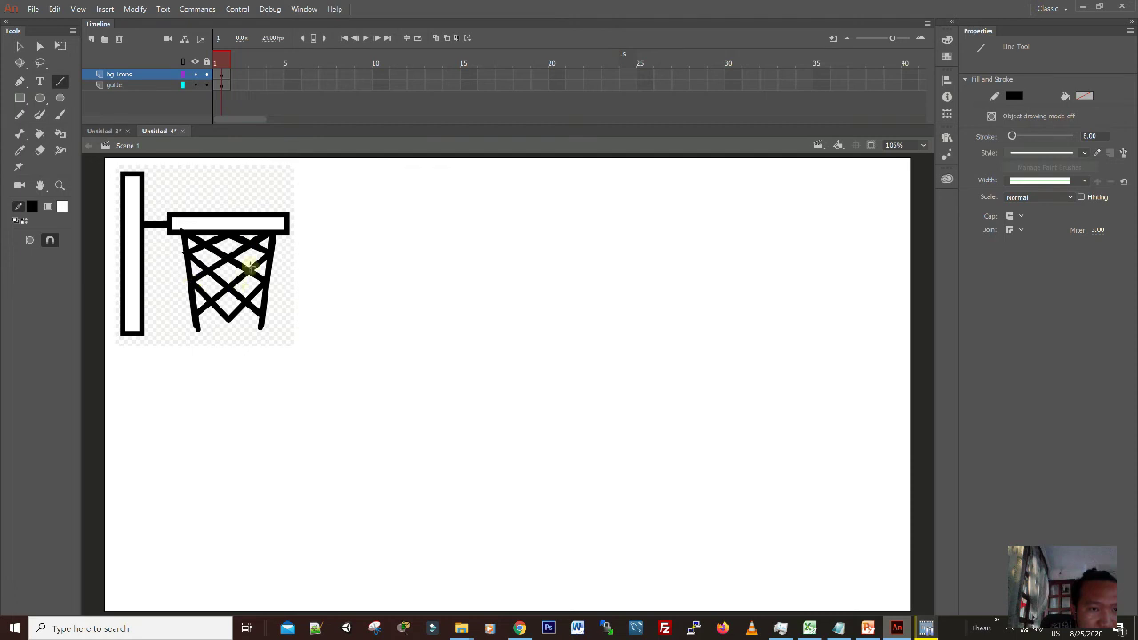
left_click_drag(258, 251, 272, 257)
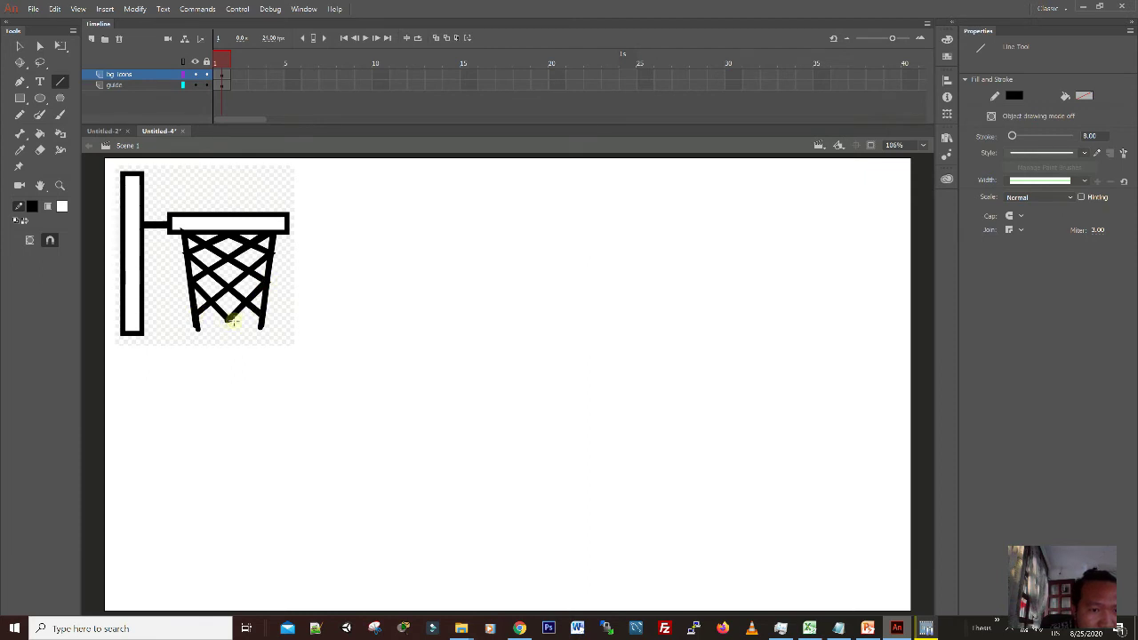
left_click(196, 84)
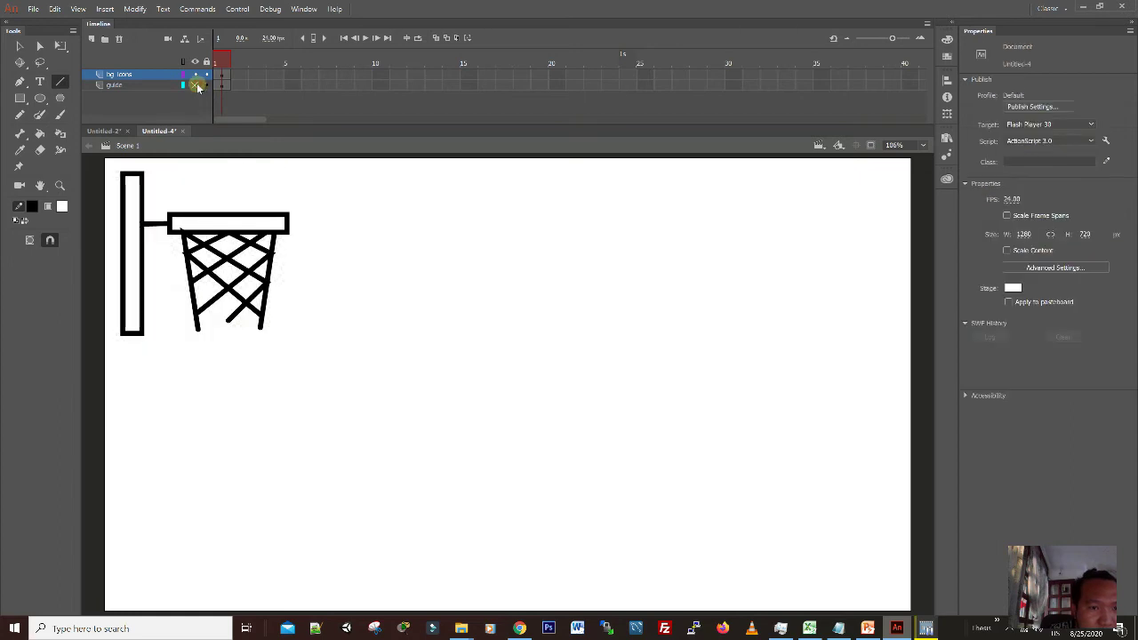
left_click(195, 85)
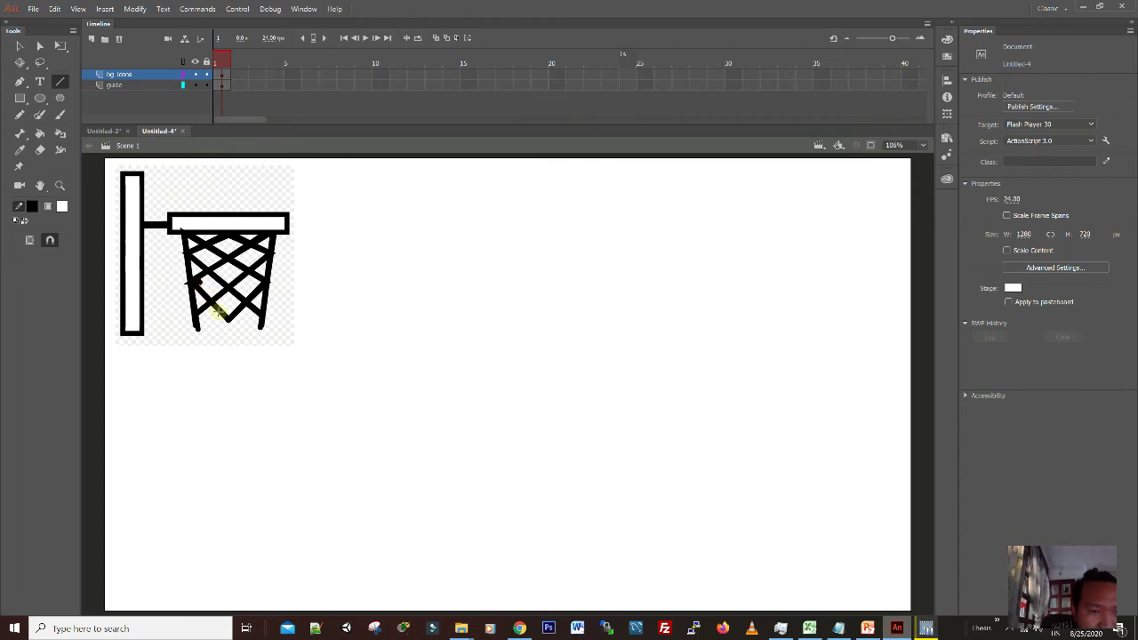
left_click(230, 325)
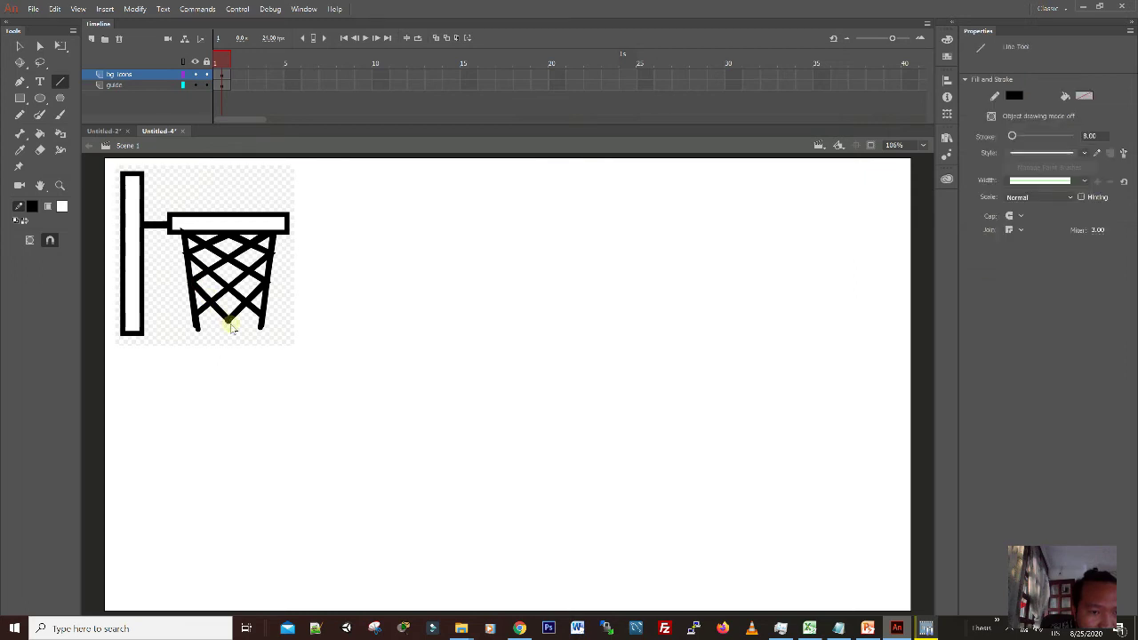
- Hide and lock the guide layer, and select the whole hoop drawing on the bg_icons layer
left_click(196, 86)
left_click(195, 86)
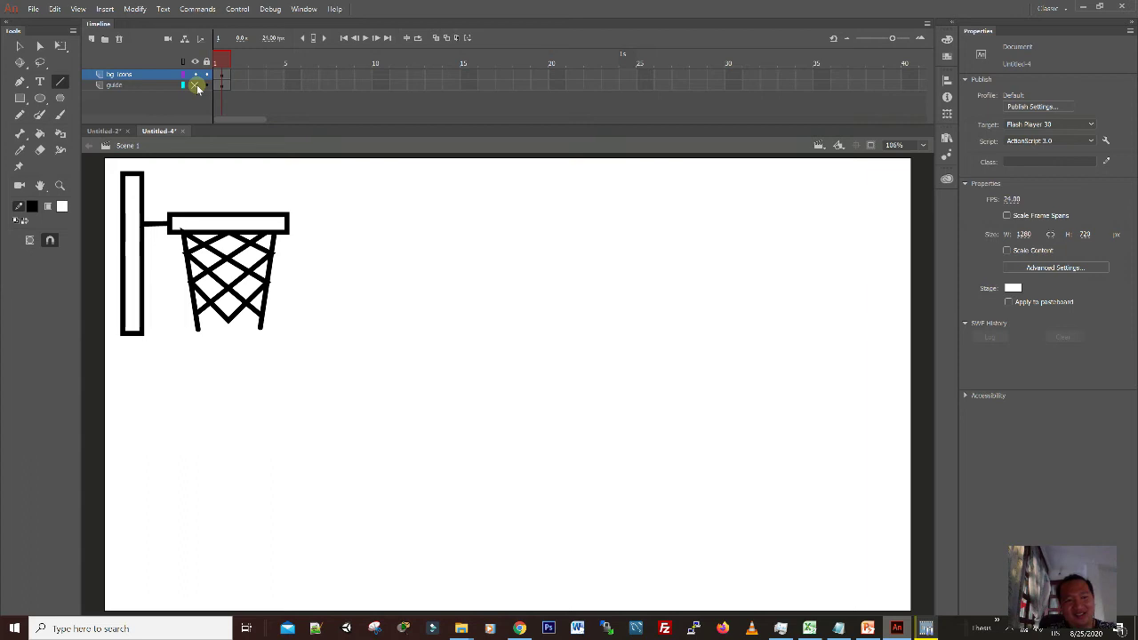
double_click(128, 76)
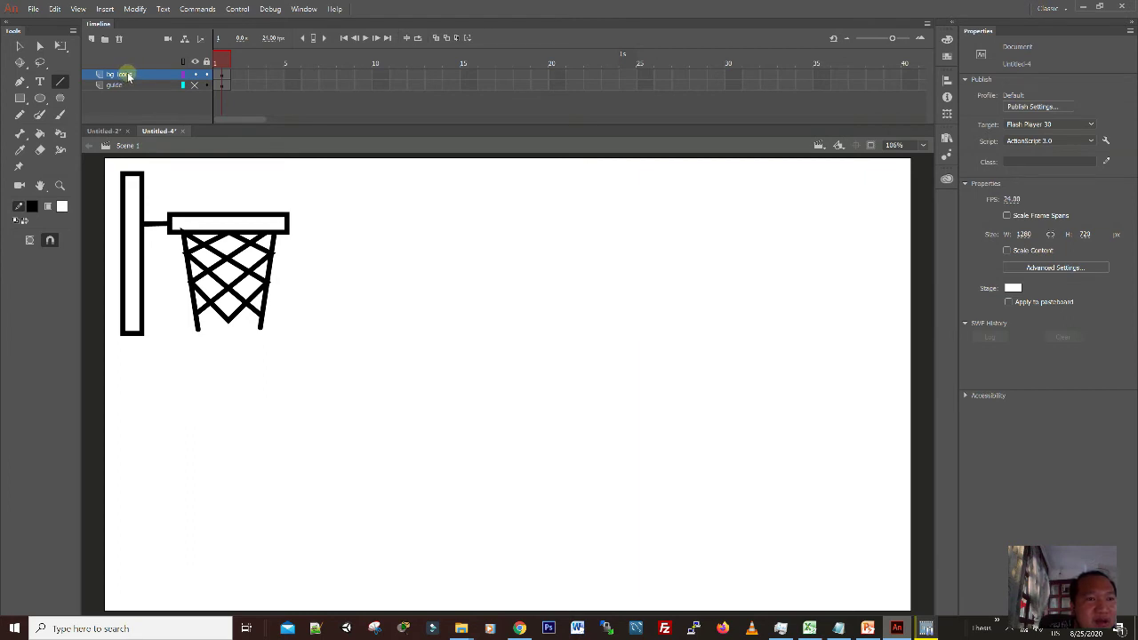
left_click(206, 86)
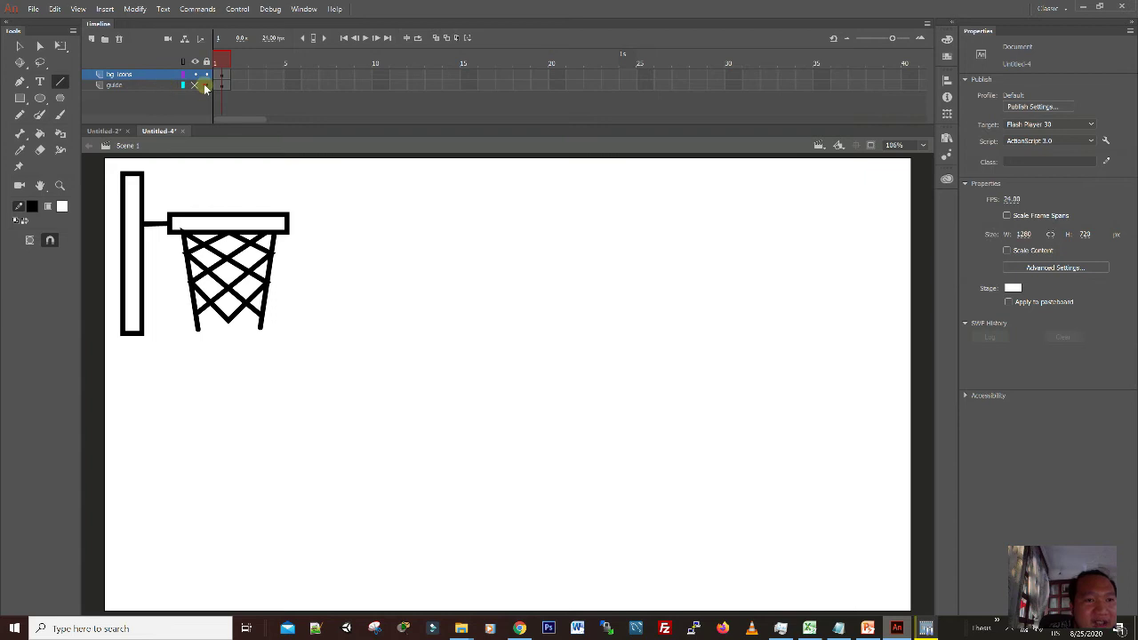
left_click(142, 75)
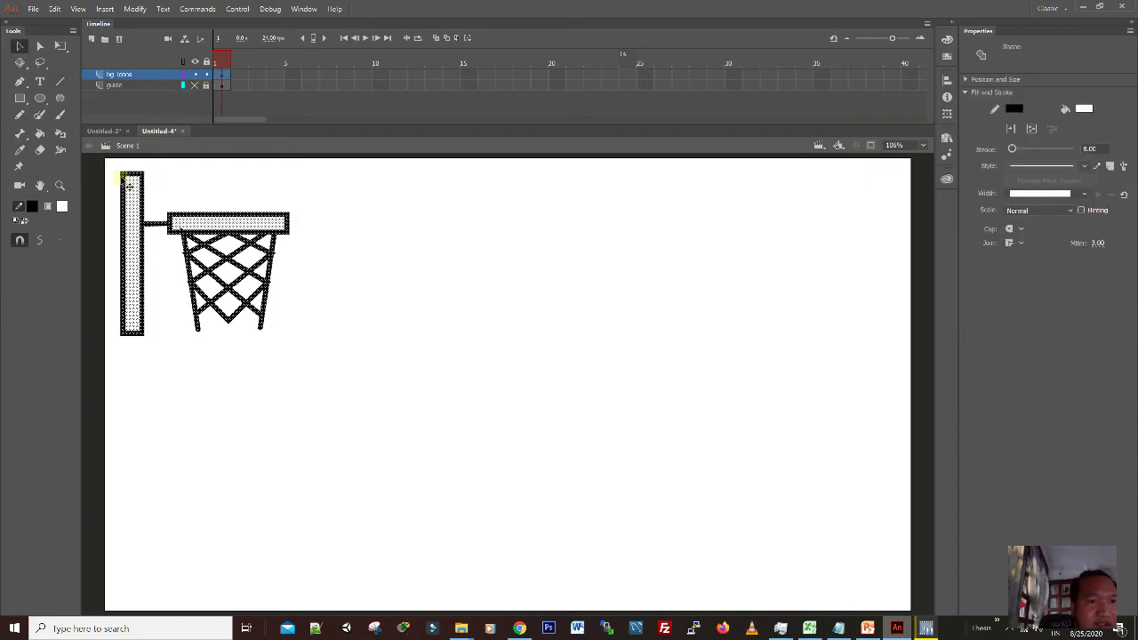
- Convert the entire hoop drawing into a movie clip symbol named ring
left_click(340, 353)
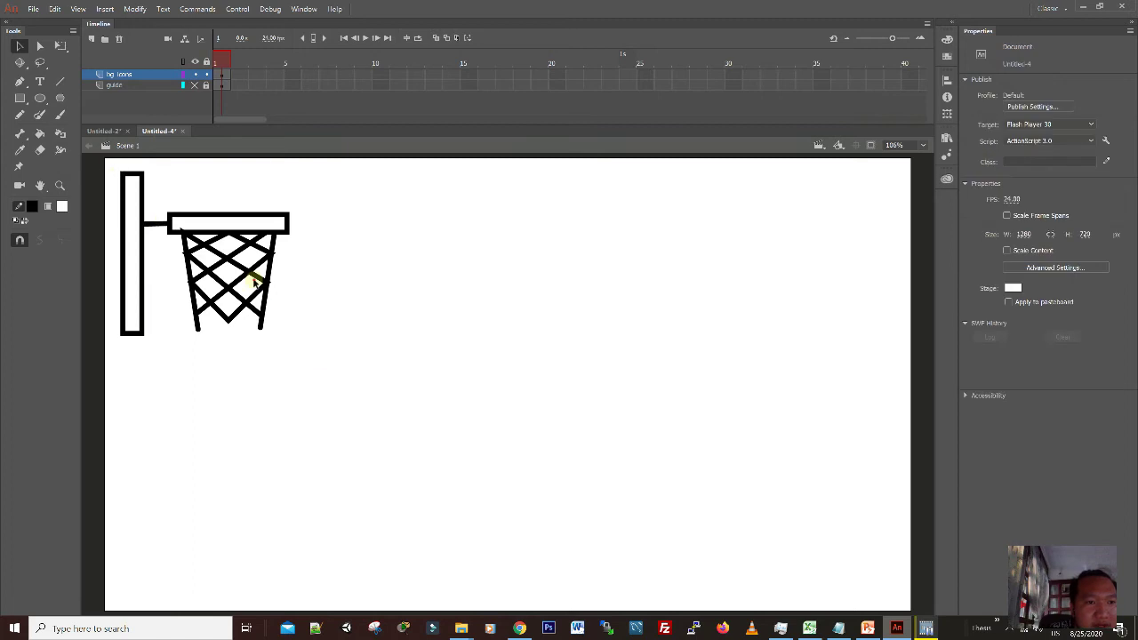
left_click_drag(108, 164, 313, 382)
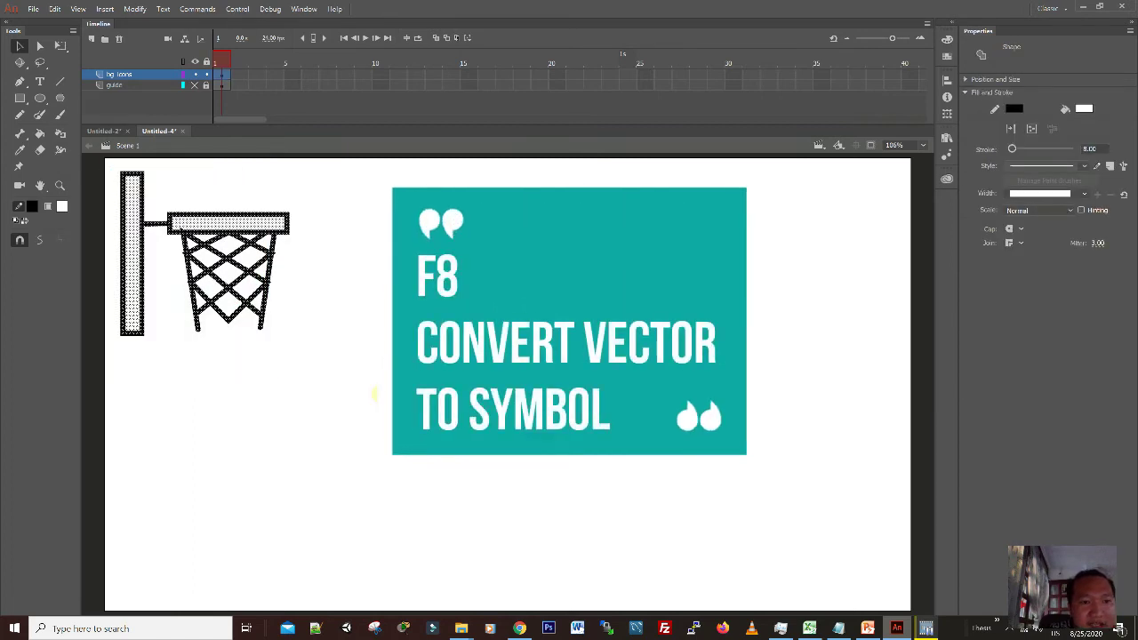
right_click(253, 233)
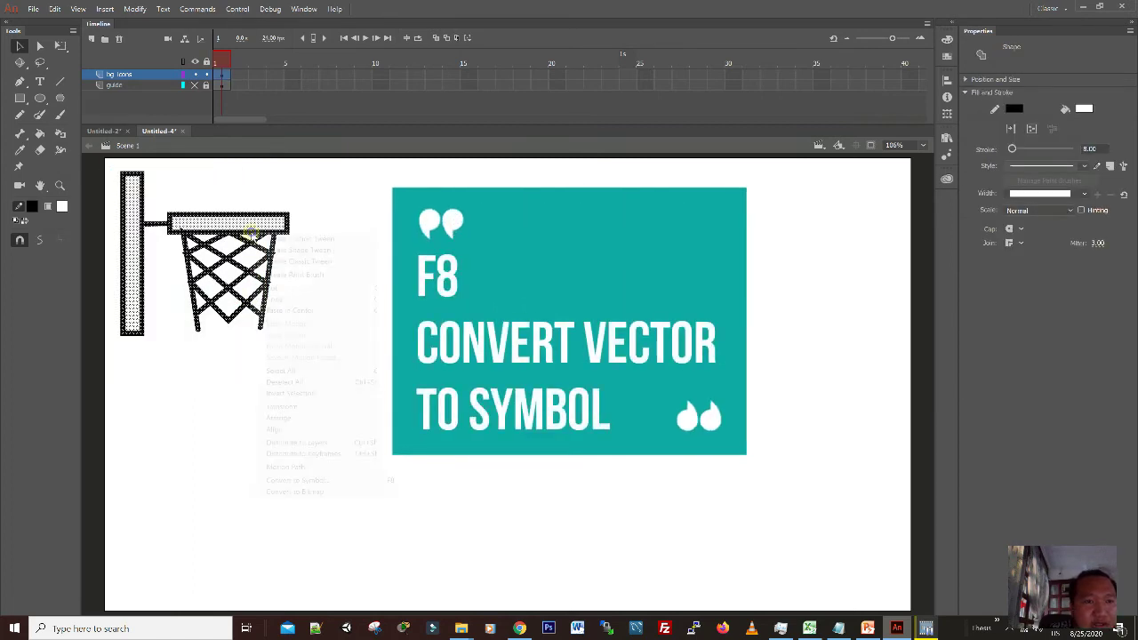
left_click(369, 479)
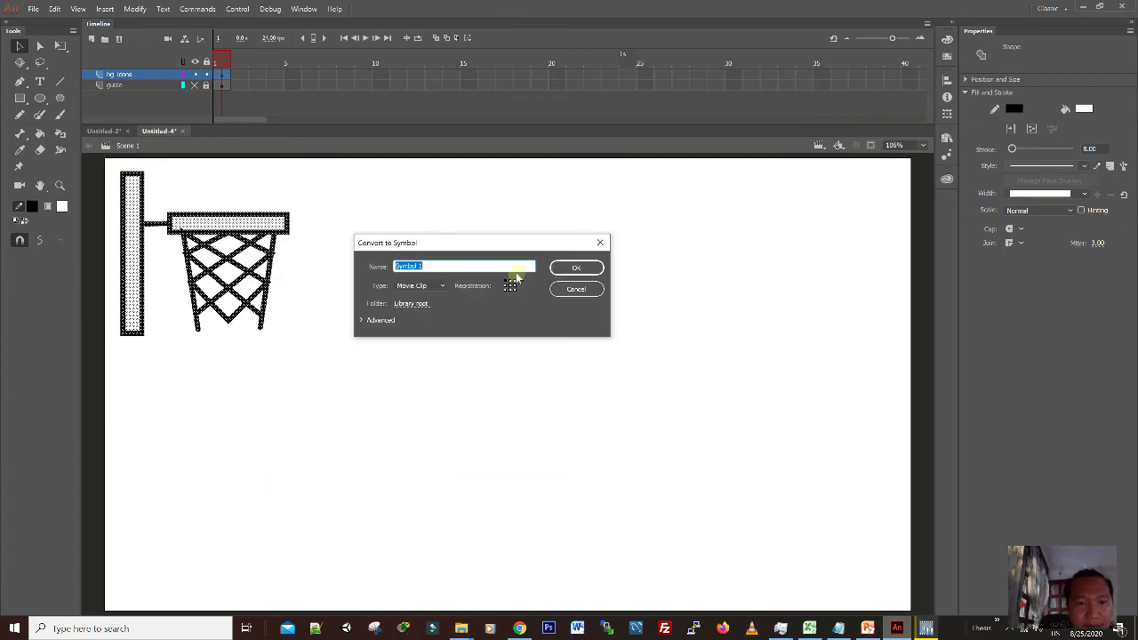
type("ning")
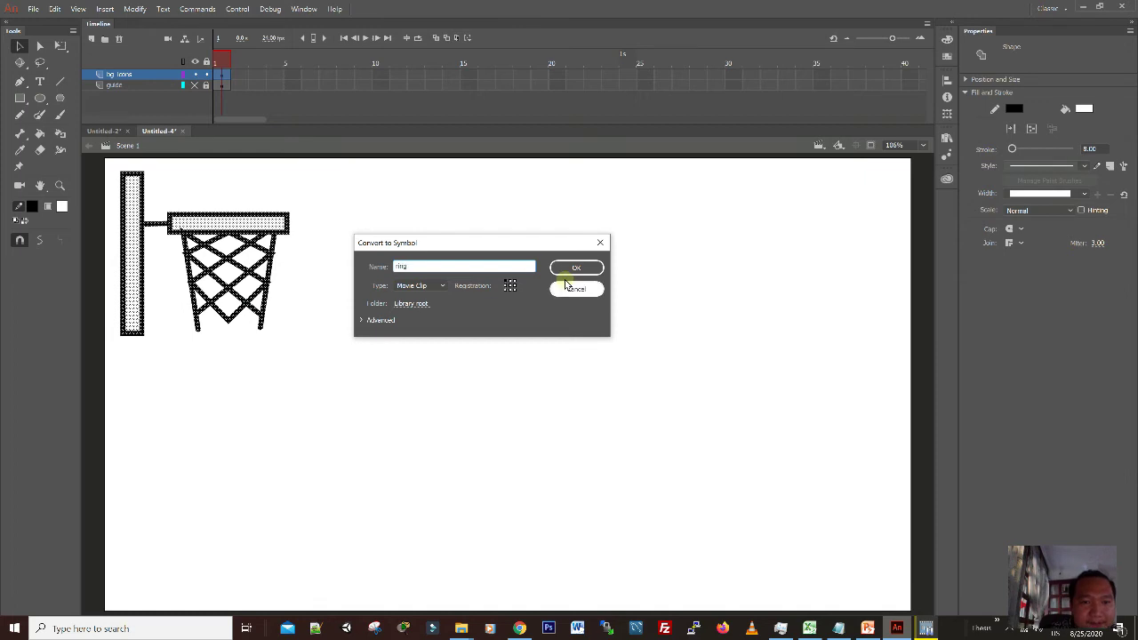
left_click(574, 267)
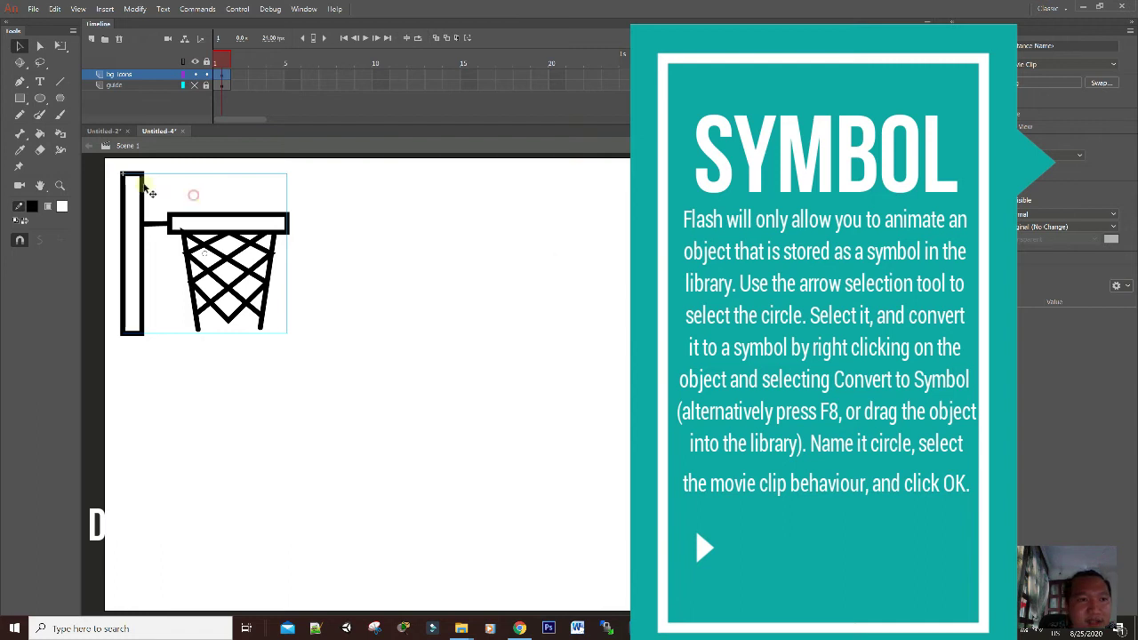
- Unlock and show the guide layer, delete its hoop image while bg_icons is hidden, and show bg_icons again
left_click(125, 109)
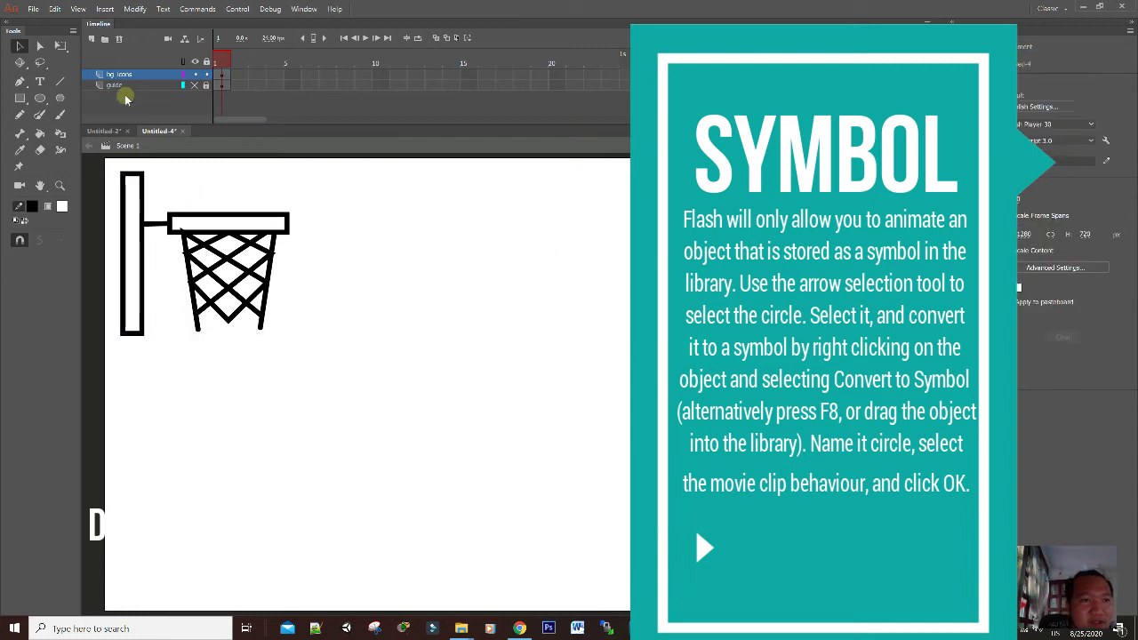
left_click(207, 87)
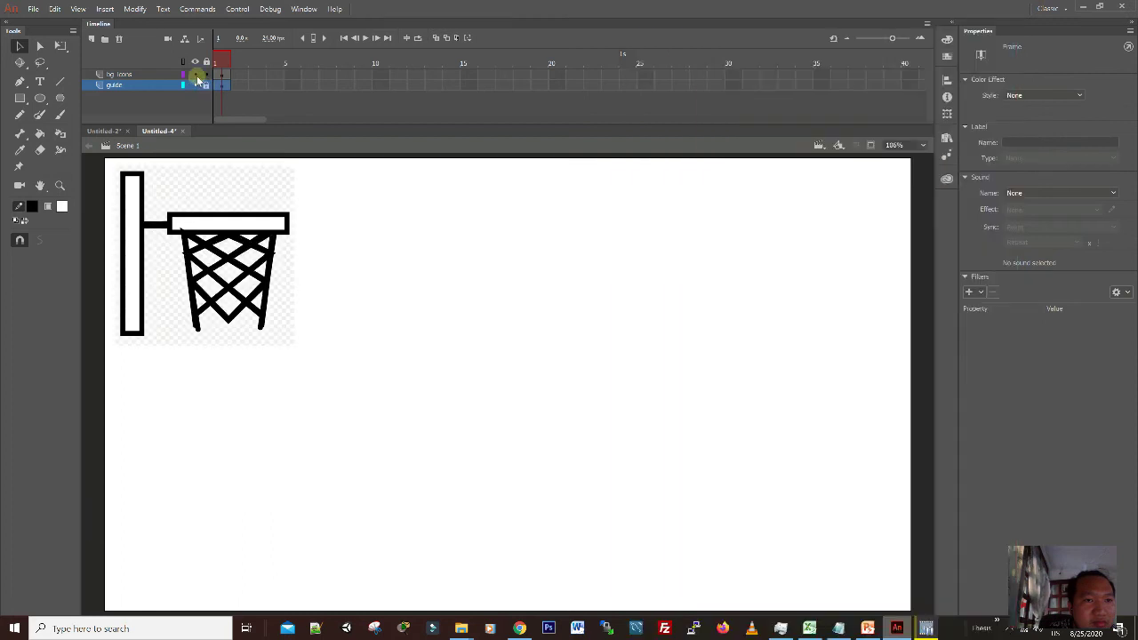
left_click(194, 73)
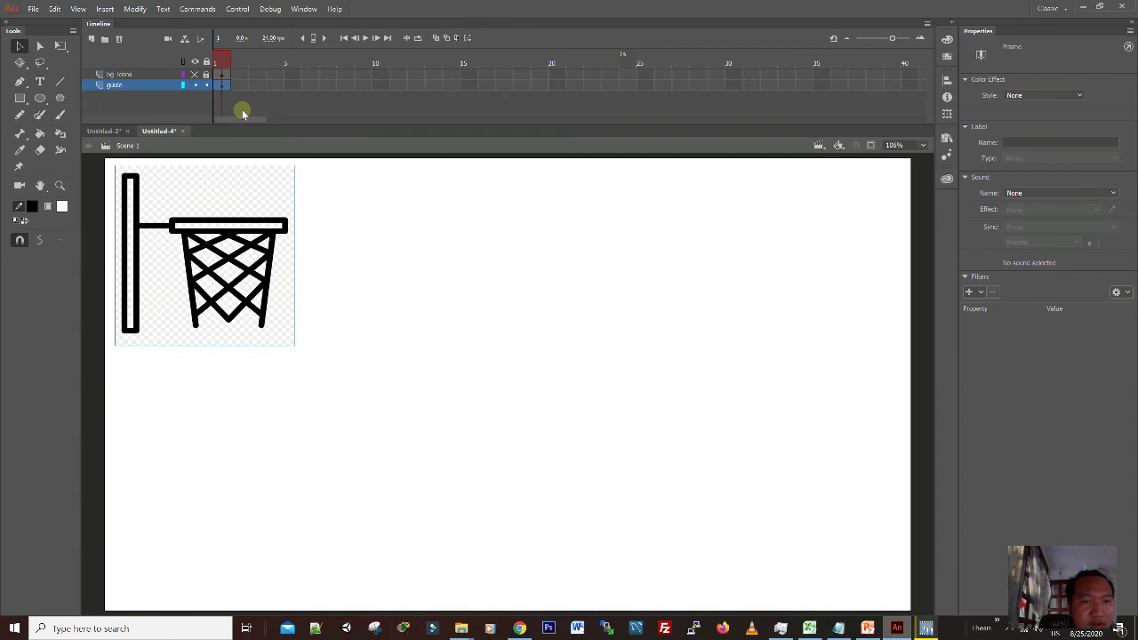
key("Delete")
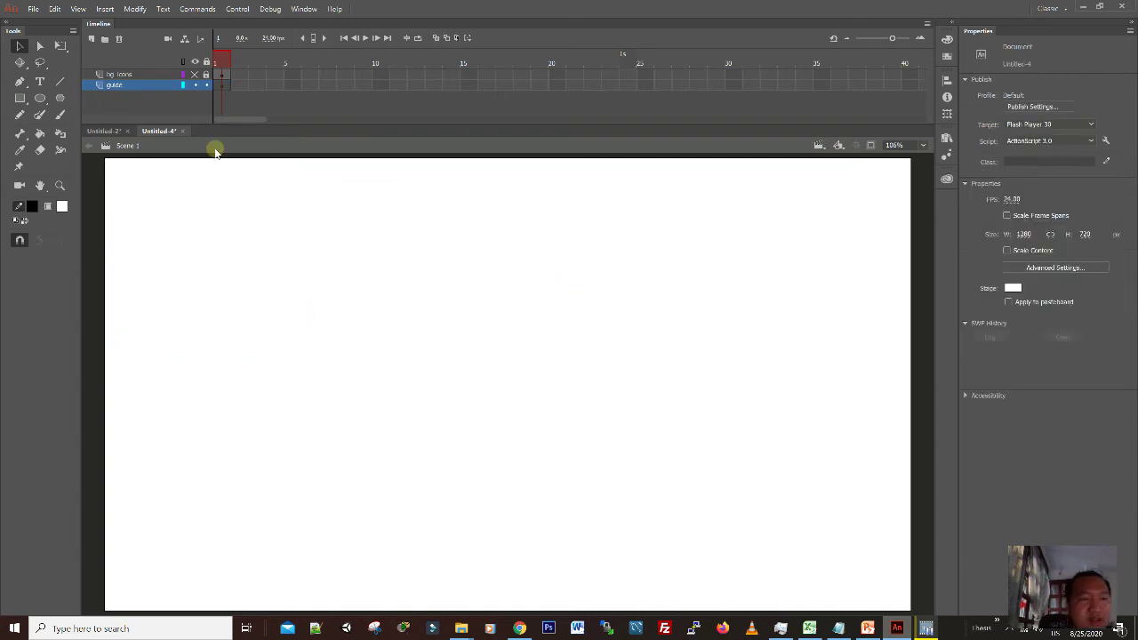
left_click(144, 85)
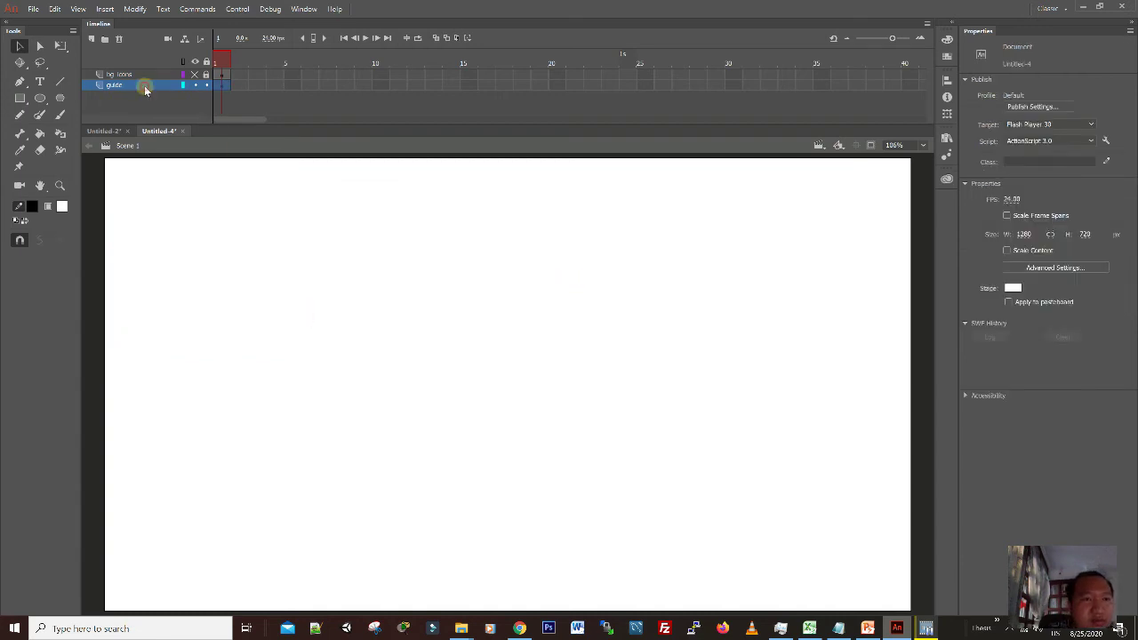
left_click(194, 75)
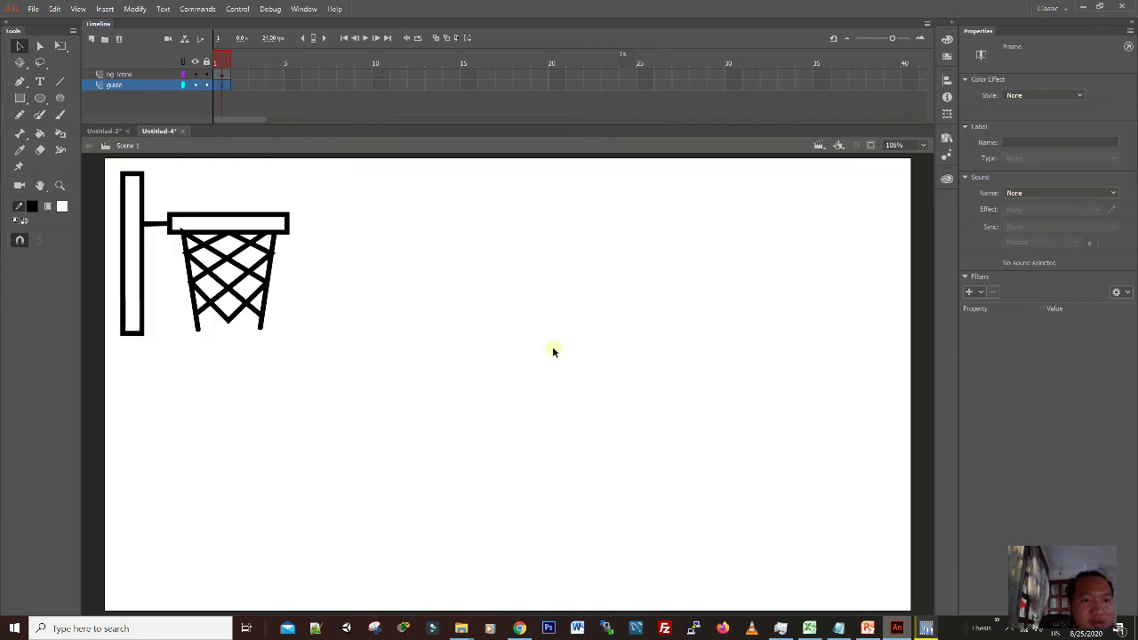
- Switch to File Explorer, open the Jumpshot folder in materials, and move the window clear of the hoop on the stage
key("ctrl+minus")
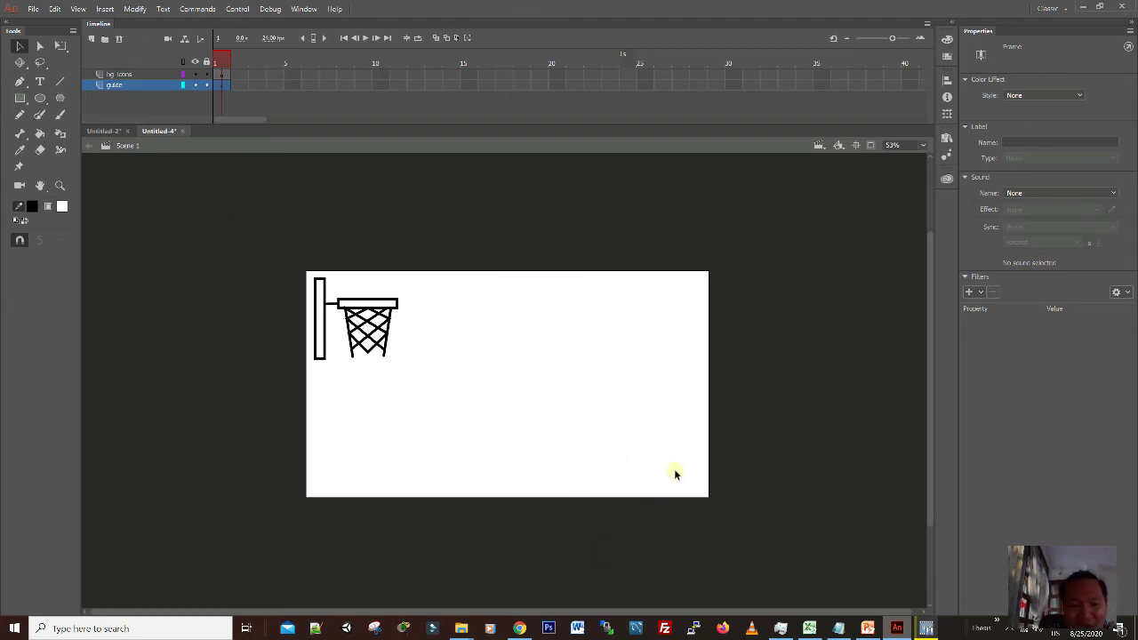
mouse_move(462, 629)
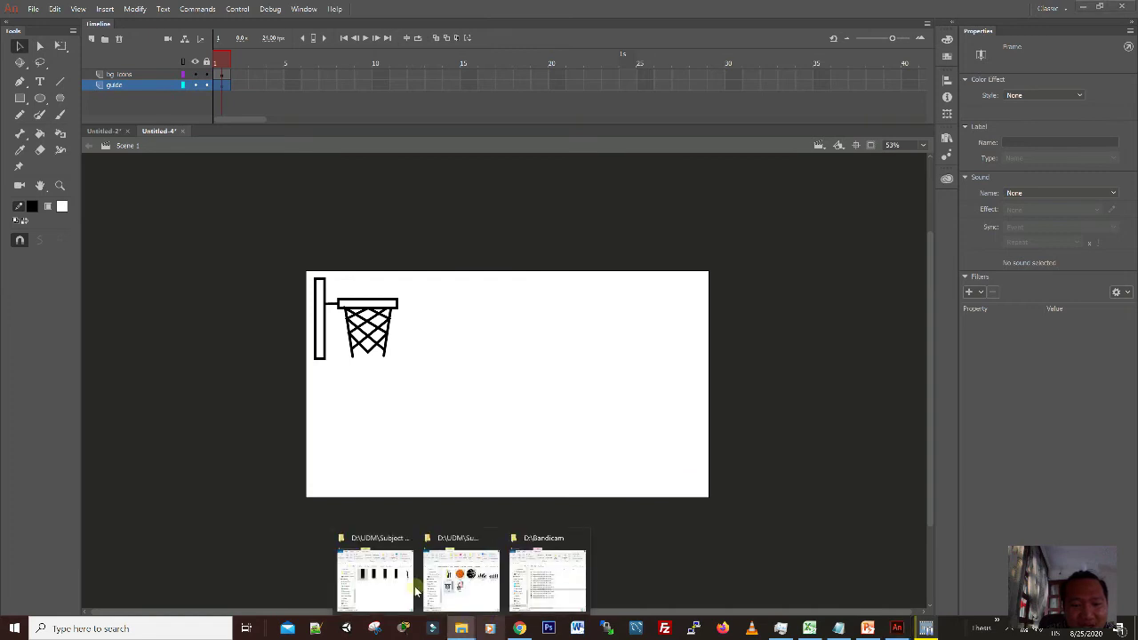
left_click(460, 578)
left_click(763, 360)
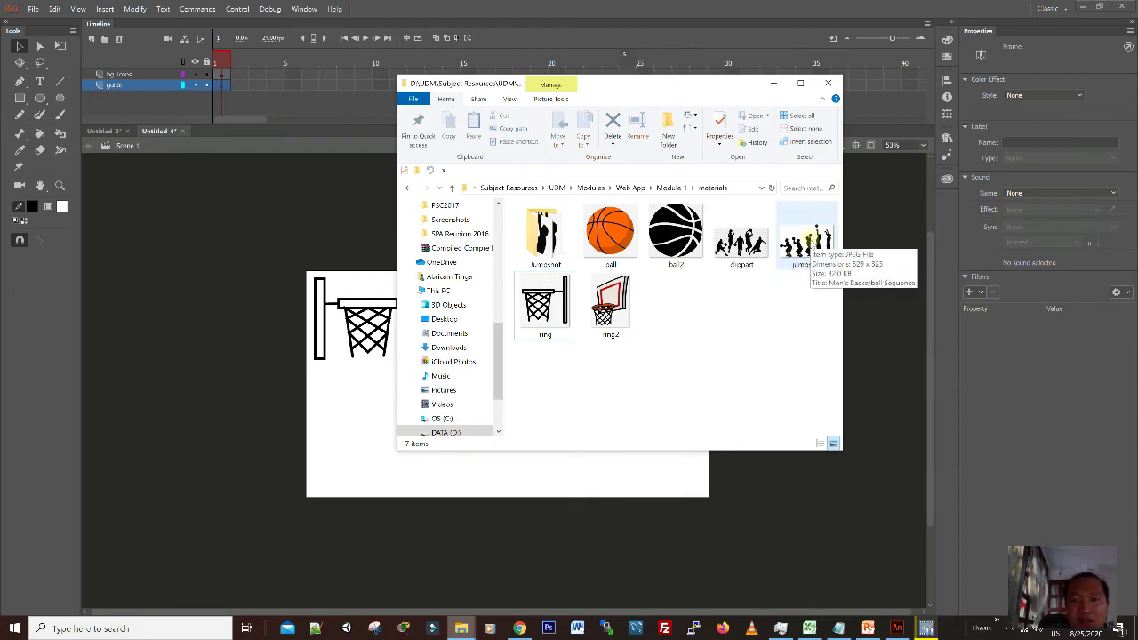
double_click(558, 232)
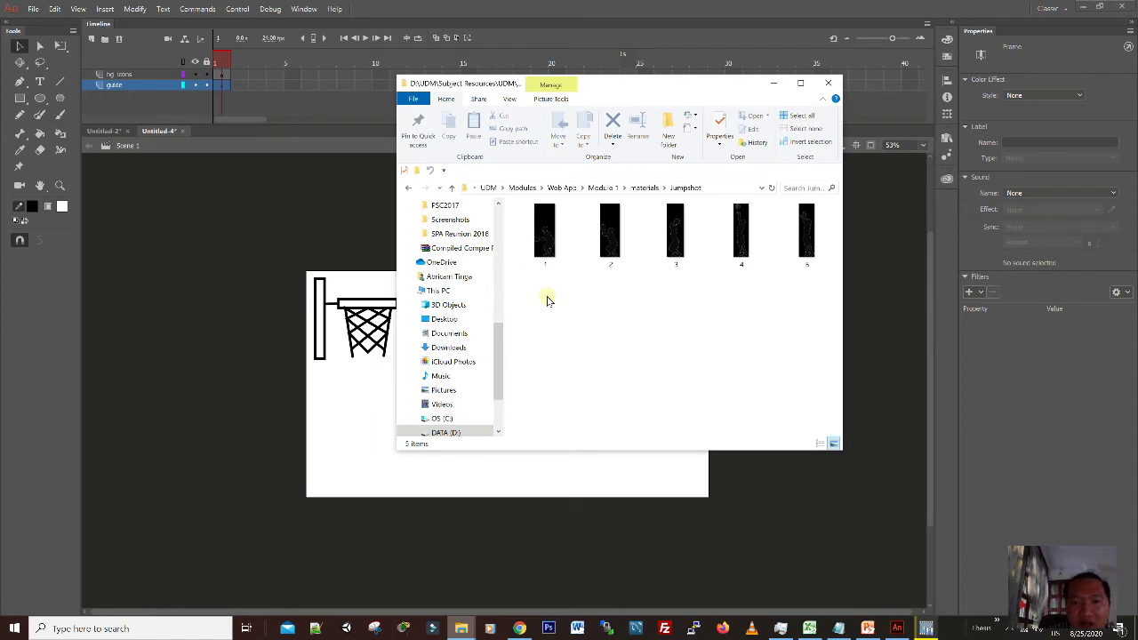
left_click_drag(604, 89, 788, 93)
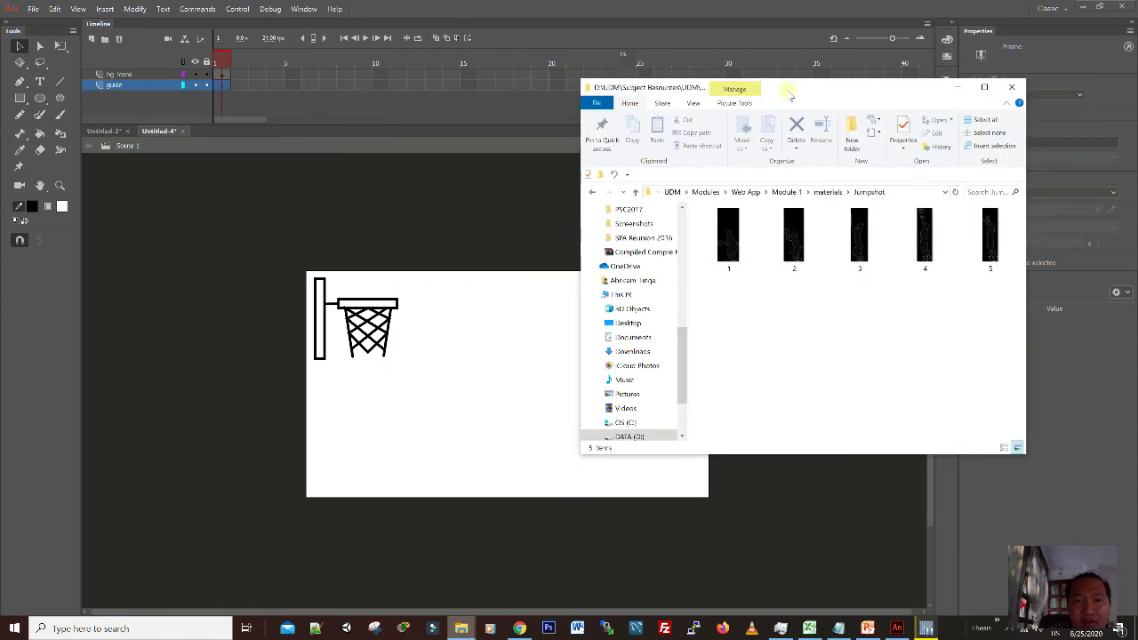
- With the guide layer active, bring image 1 from the Jumpshot folder onto the stage
left_click(129, 88)
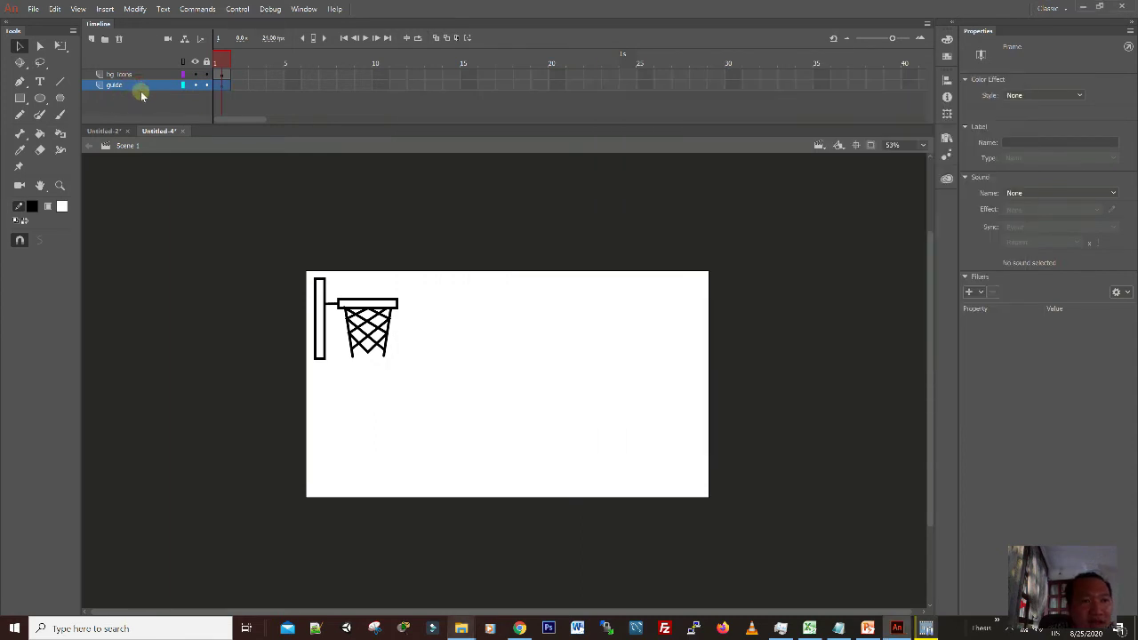
mouse_move(462, 628)
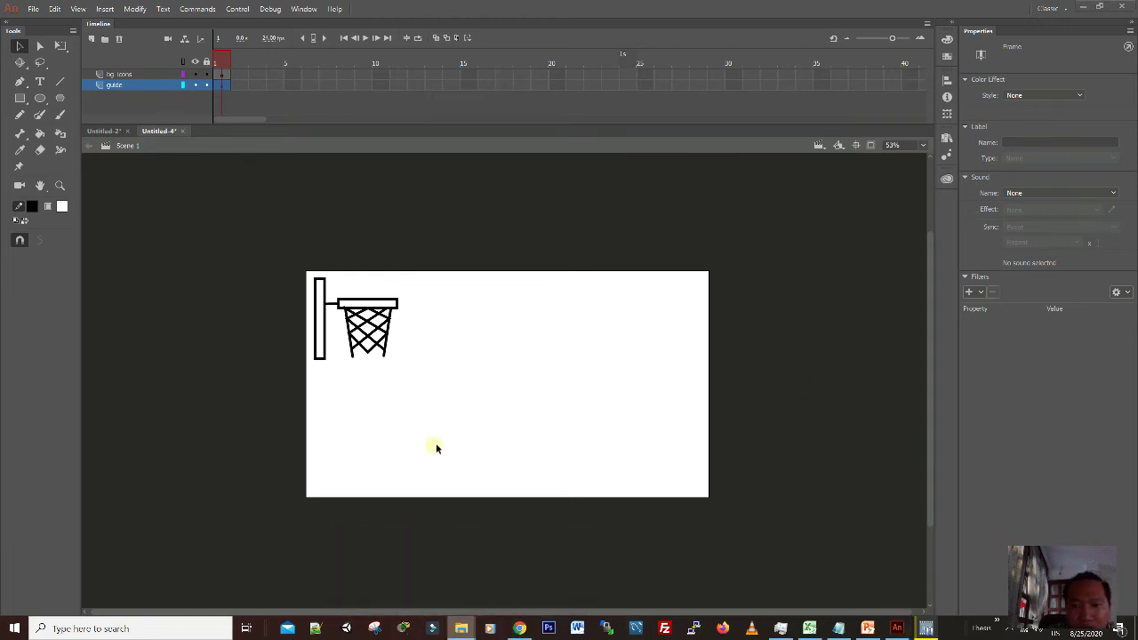
mouse_move(516, 610)
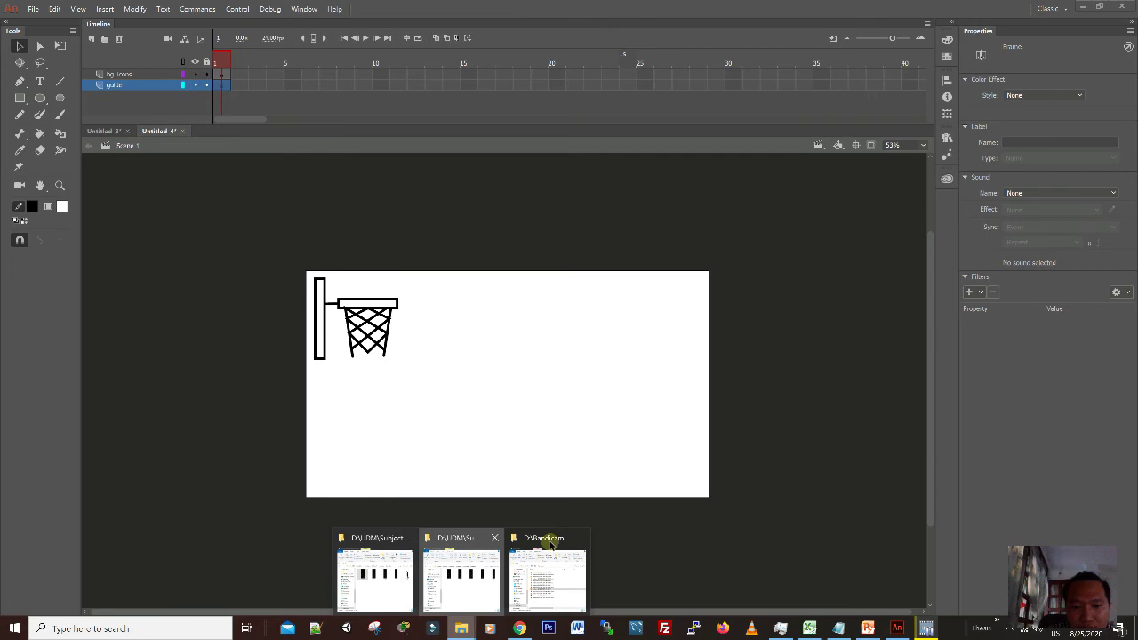
left_click(543, 537)
left_click(727, 256)
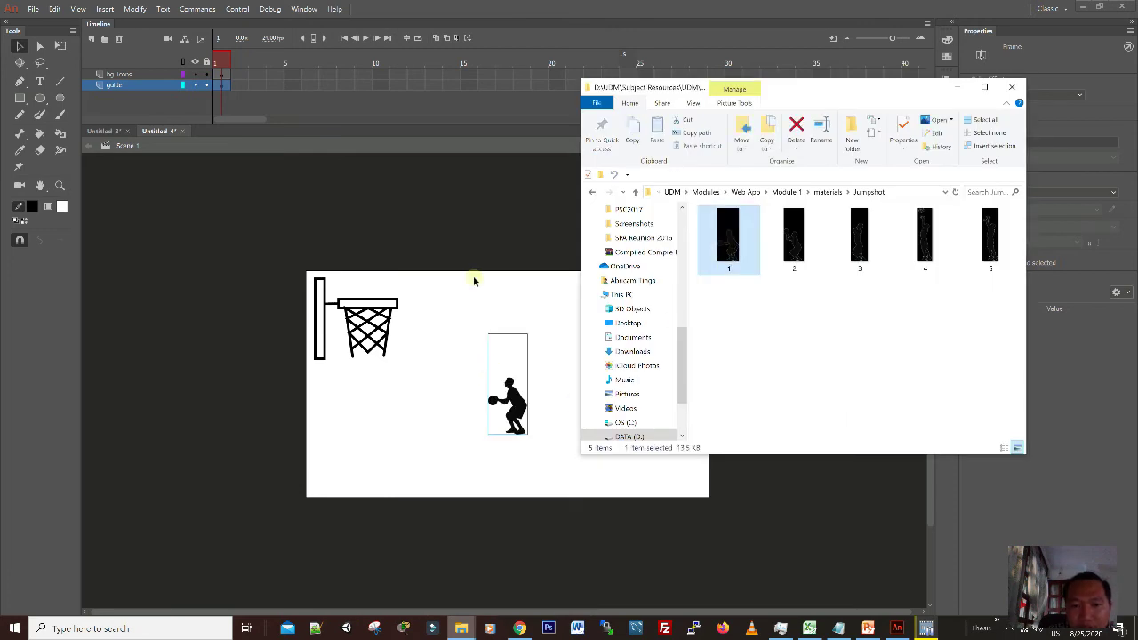
left_click(523, 318)
left_click(708, 375)
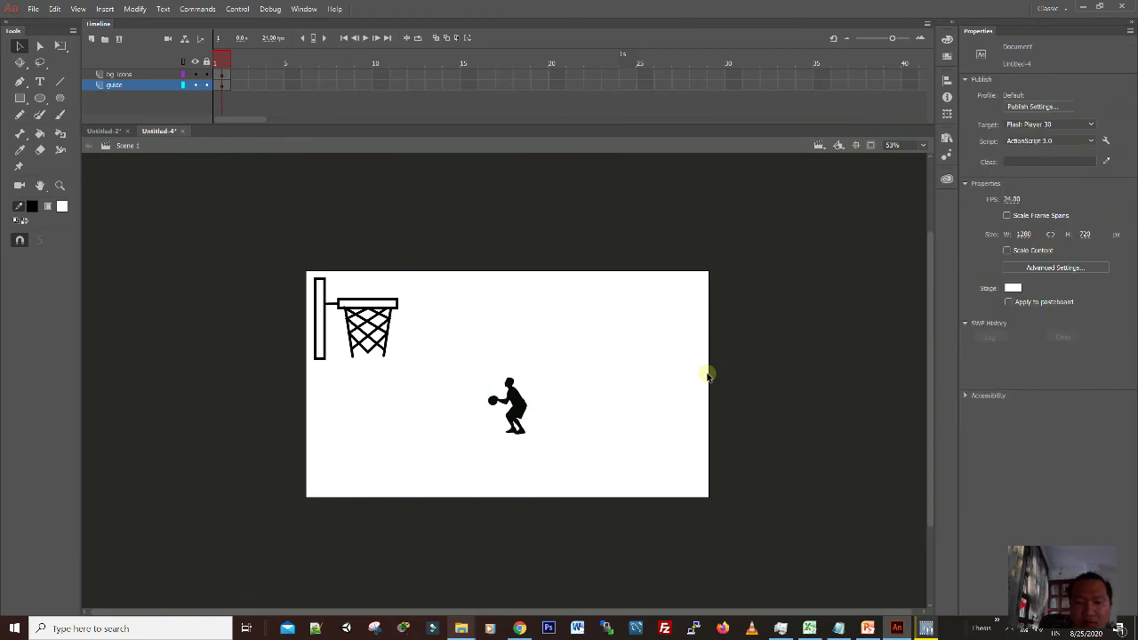
- Move the player image to the lower-right area of the stage, with the feet just above the bottom edge
left_click(921, 145)
left_click(915, 157)
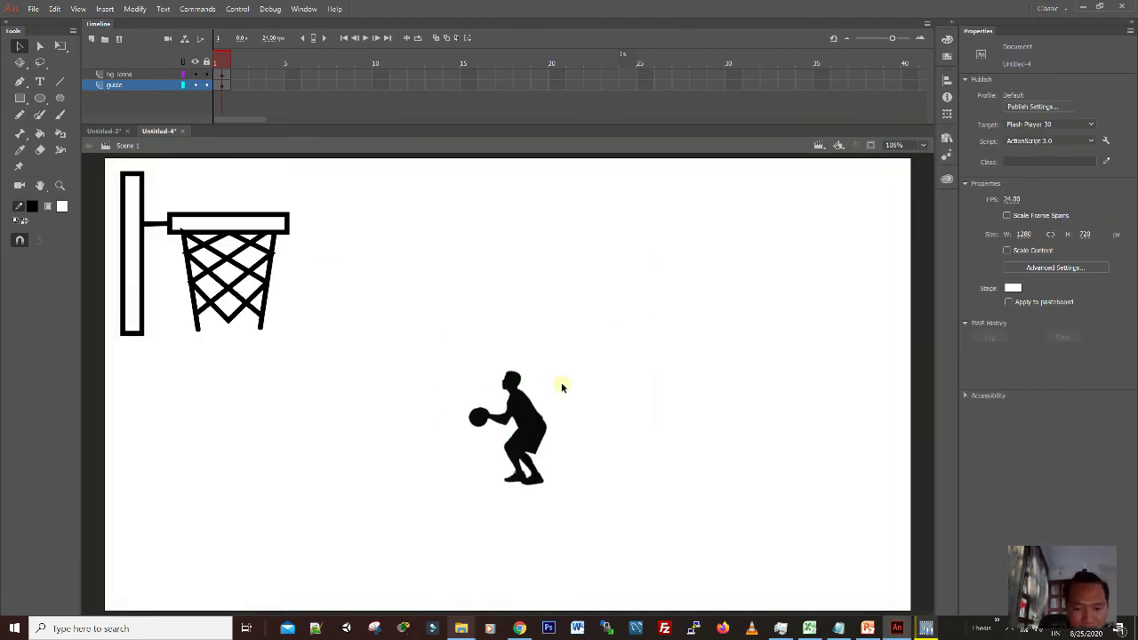
key("ctrl+minus")
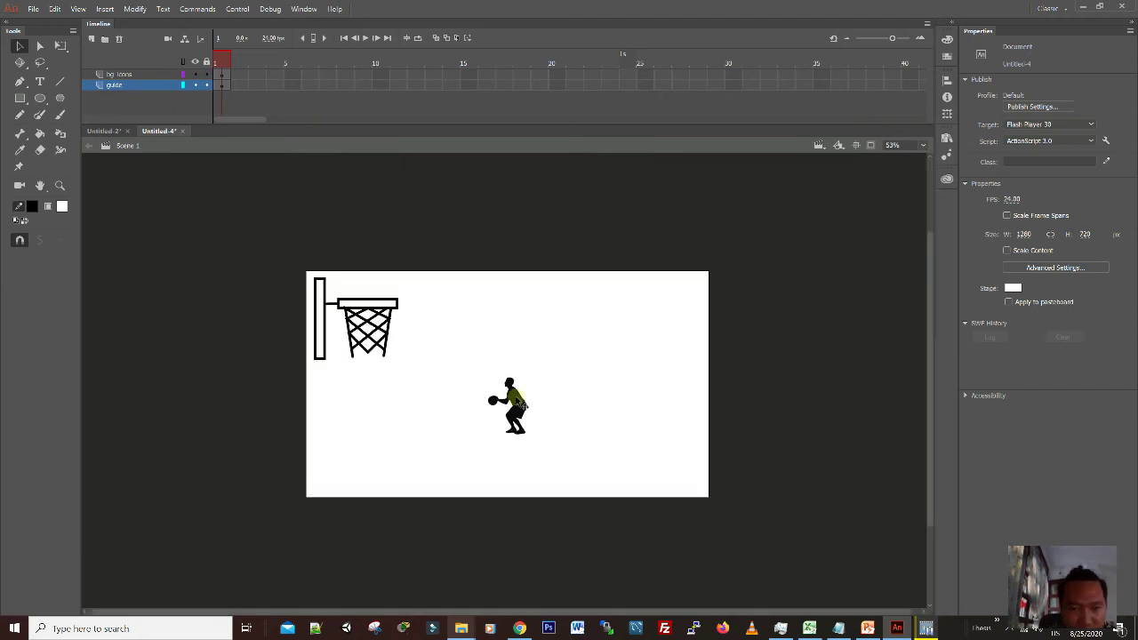
left_click_drag(470, 350, 586, 480)
left_click_drag(518, 410, 678, 462)
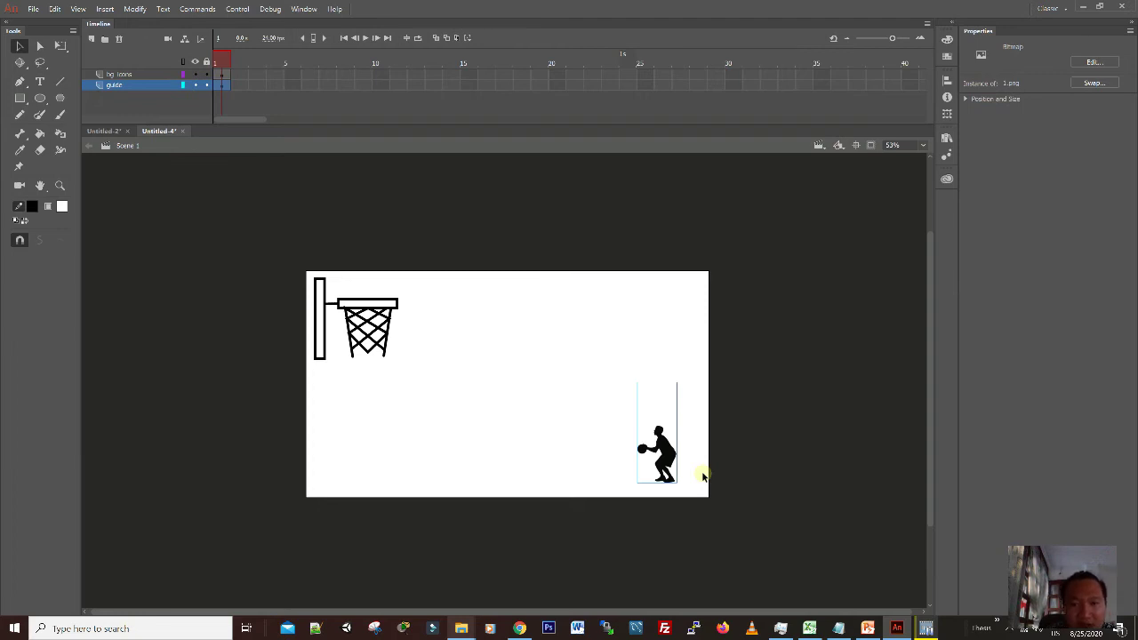
- Using the Free Transform tool, shift the player image slightly closer to the stage's right edge without resizing it
left_click(62, 46)
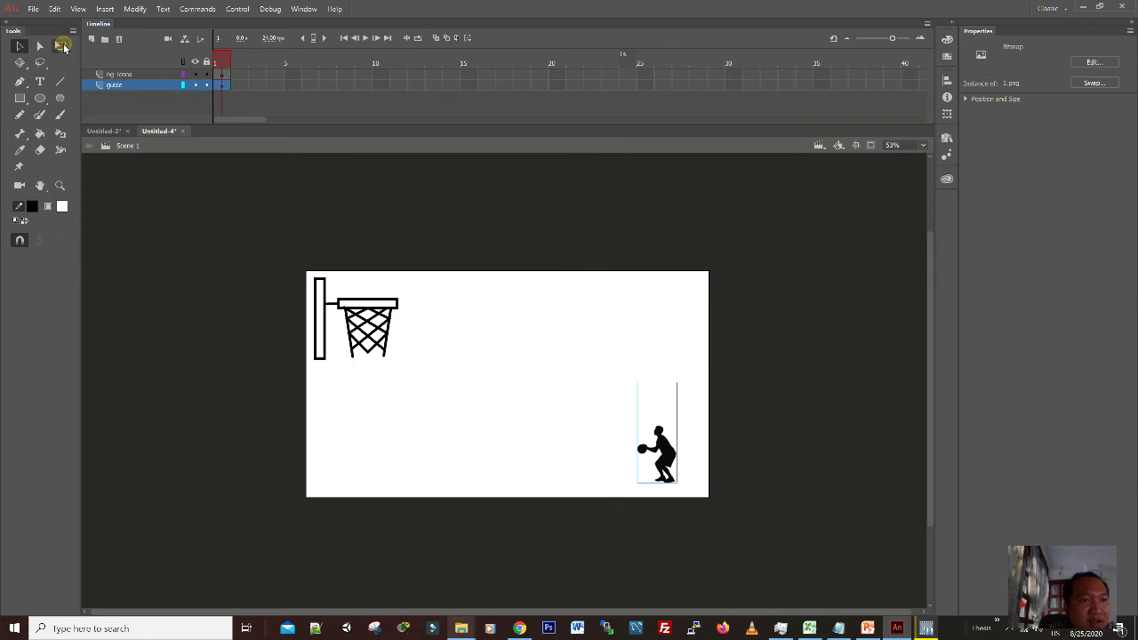
left_click(641, 393)
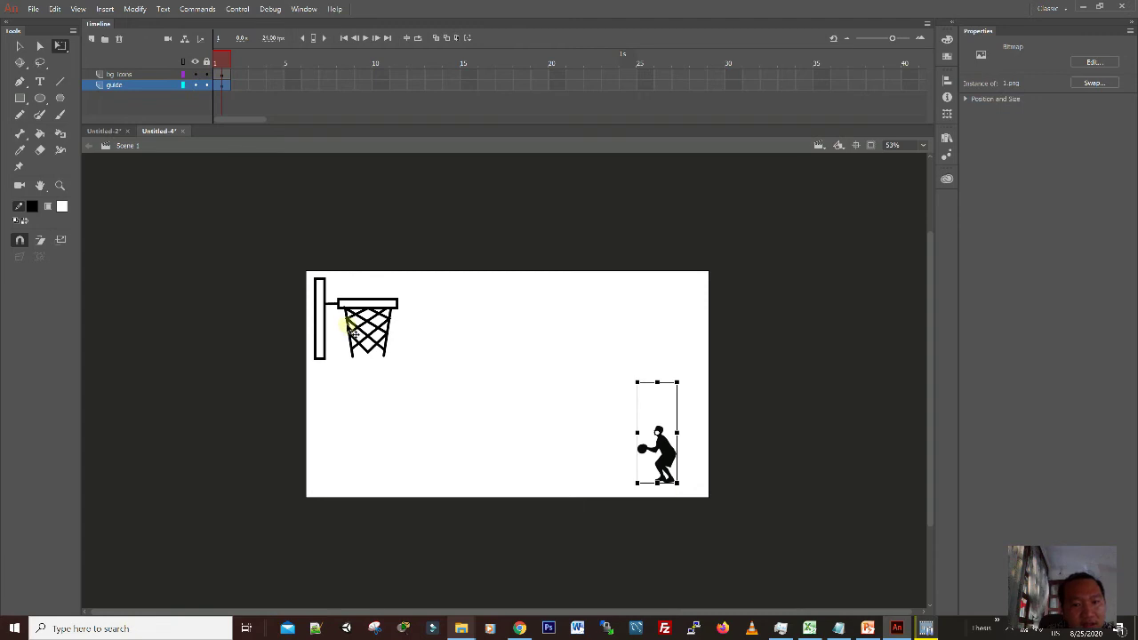
left_click(555, 417)
left_click_drag(672, 460, 673, 459)
left_click(537, 428)
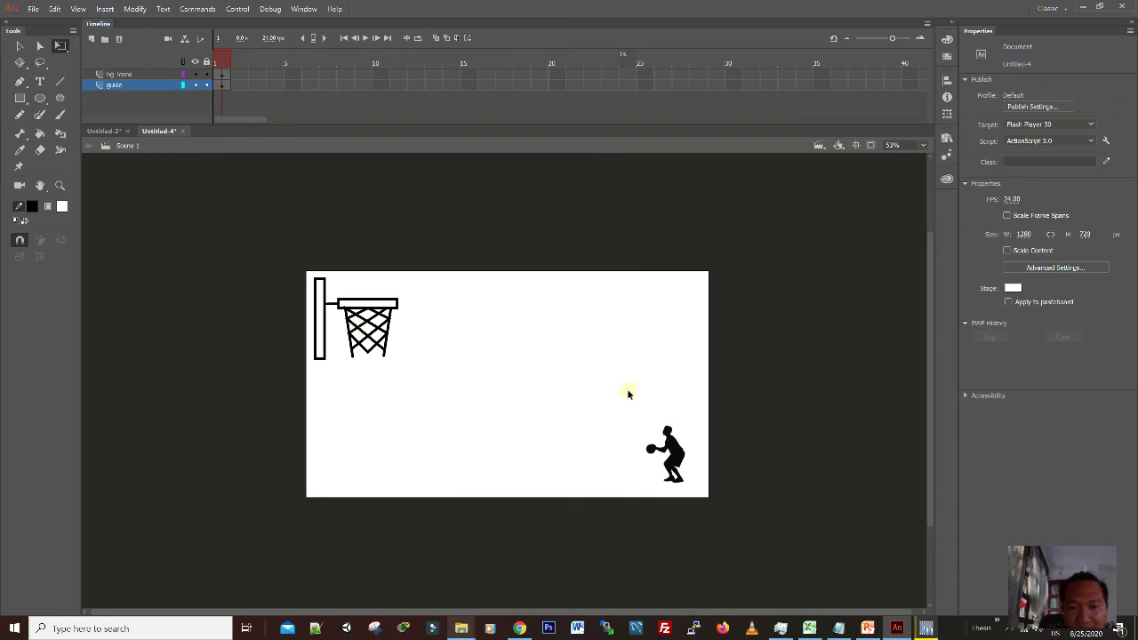
- Enlarge the player silhouette to 425% view, inspect it from head to shoes, and make bg_icons the active layer
key("ctrl+a")
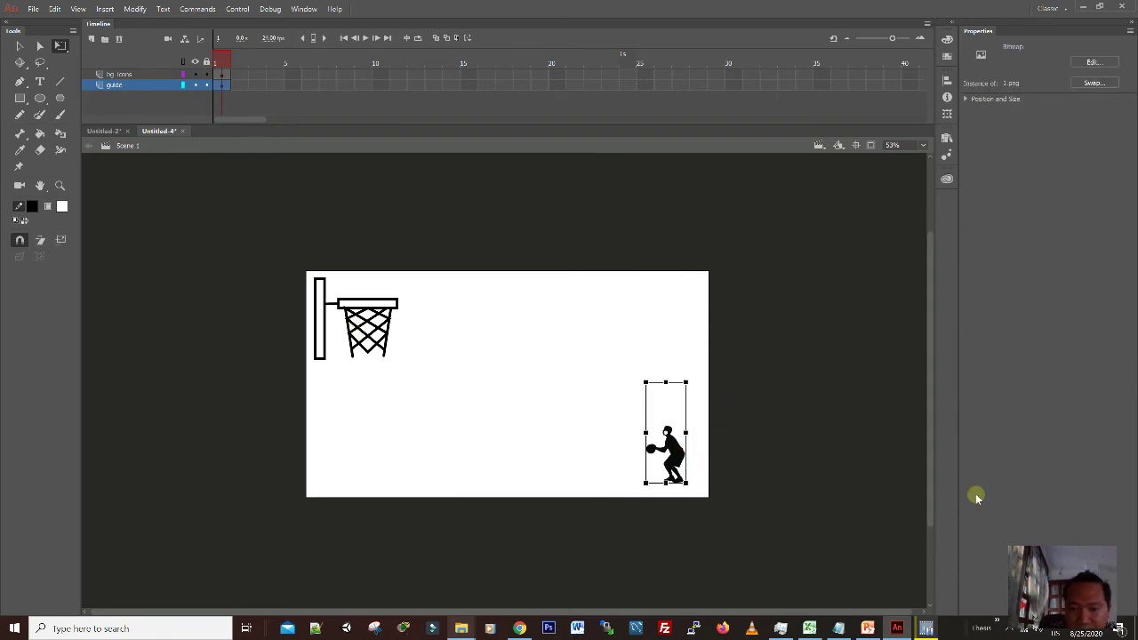
key("ctrl+equal")
key("ctrl+equal")
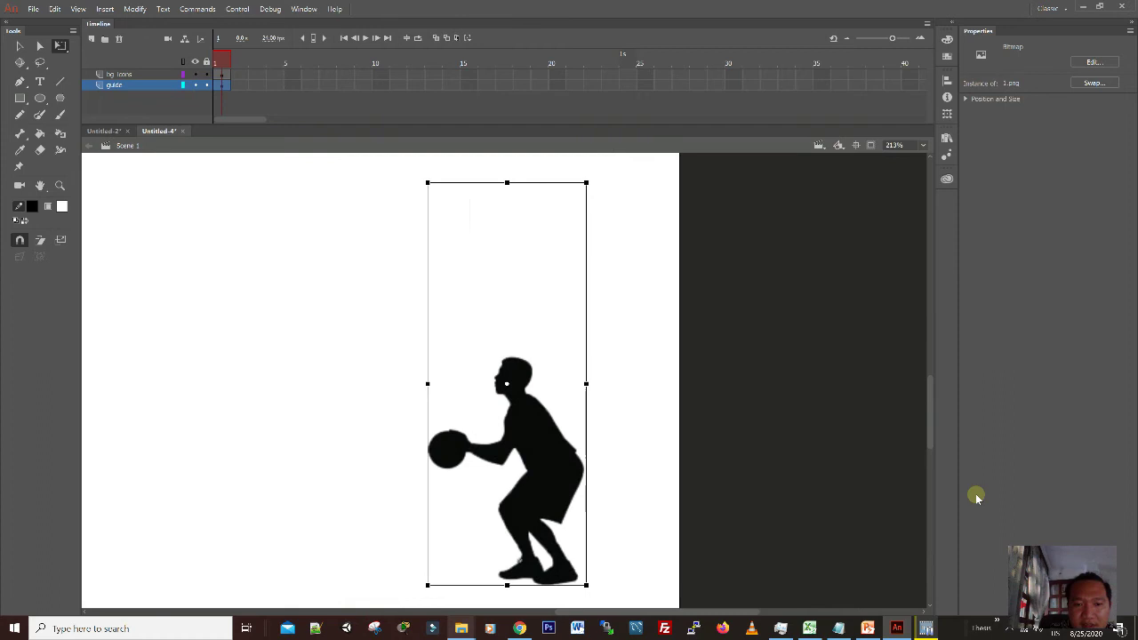
left_click(649, 298)
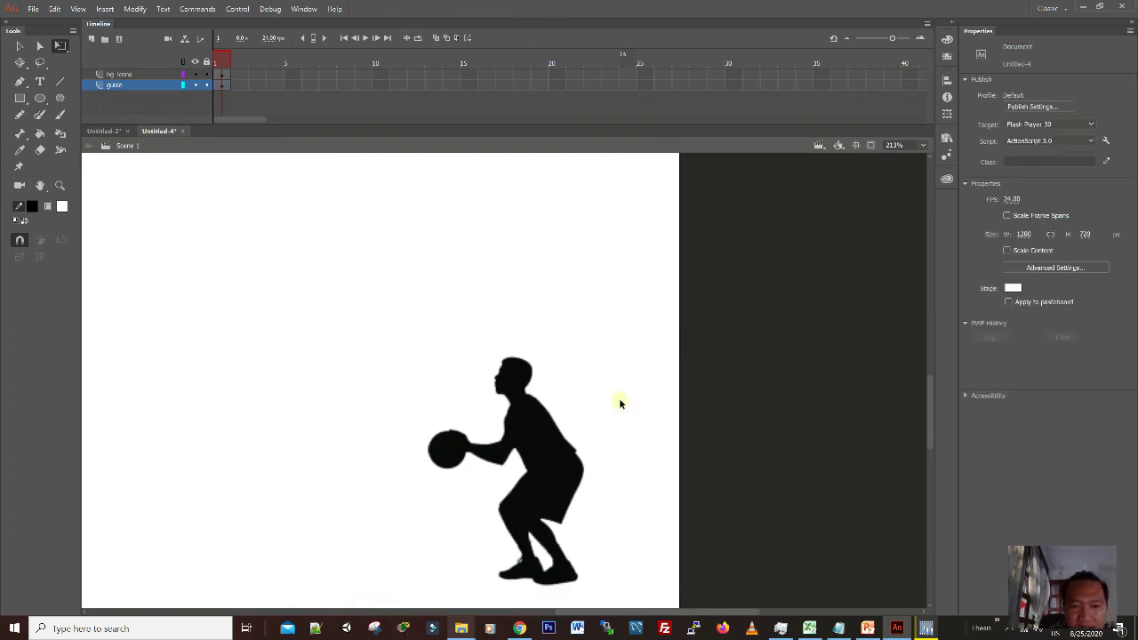
key("ctrl+equal")
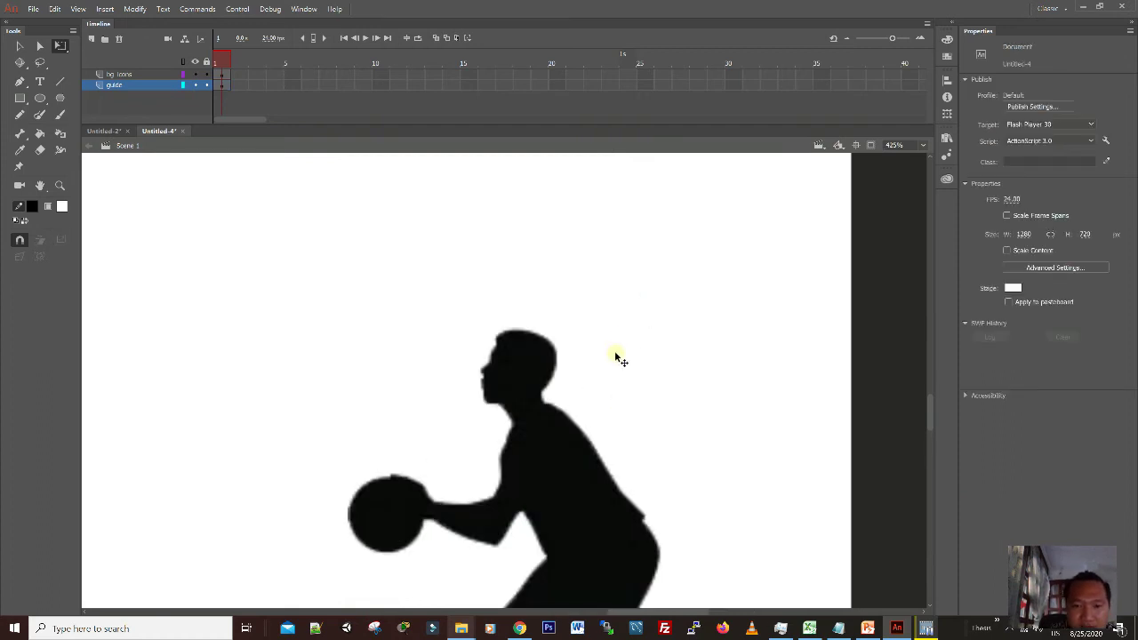
scroll(628, 342, "down", 5)
scroll(629, 341, "up", 5)
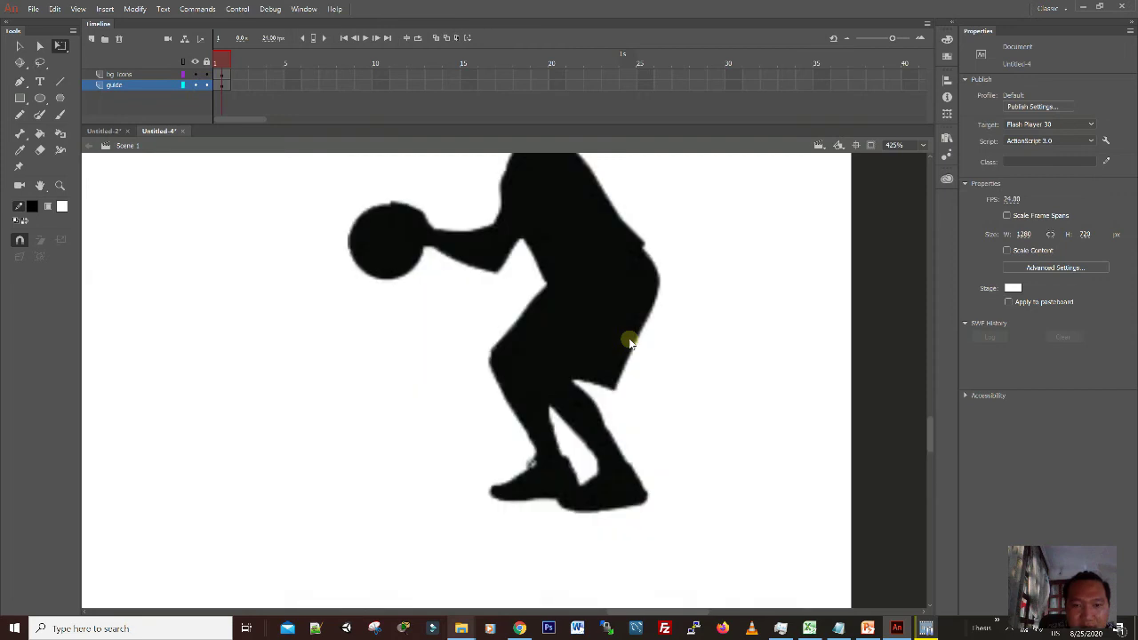
scroll(628, 342, "up", 3)
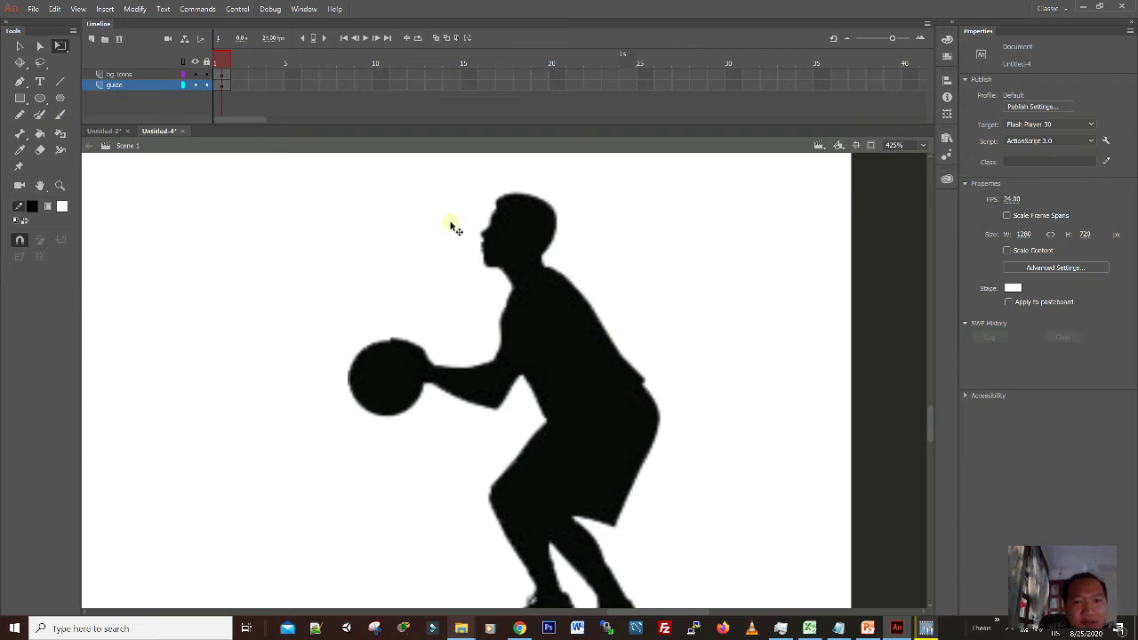
left_click(139, 79)
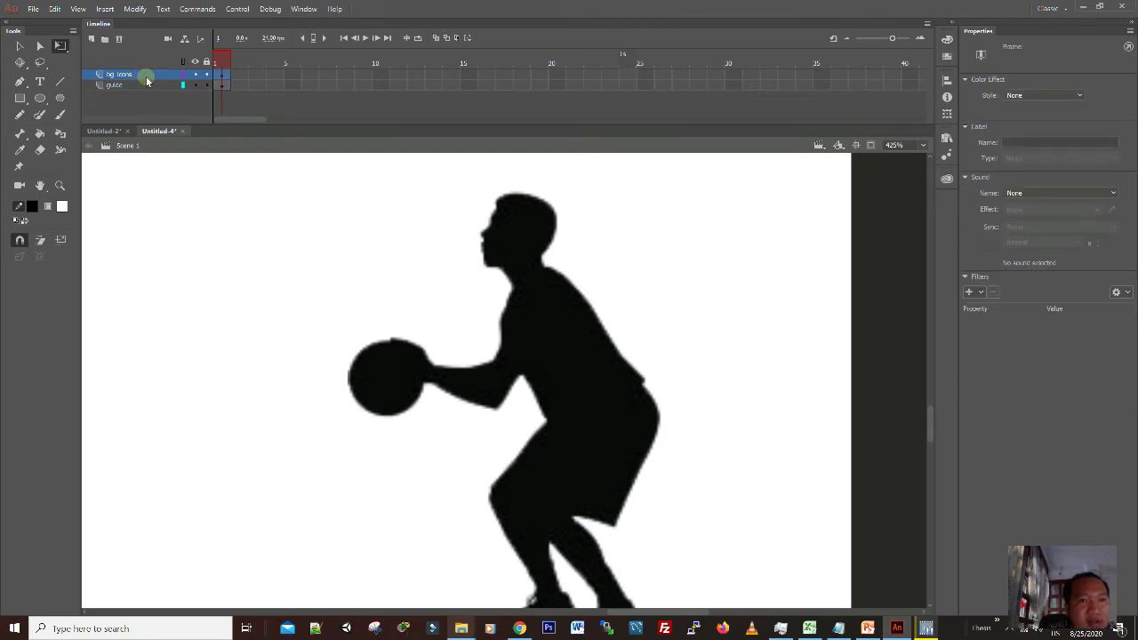
- Add a new layer named player above bg_icons
left_click(91, 42)
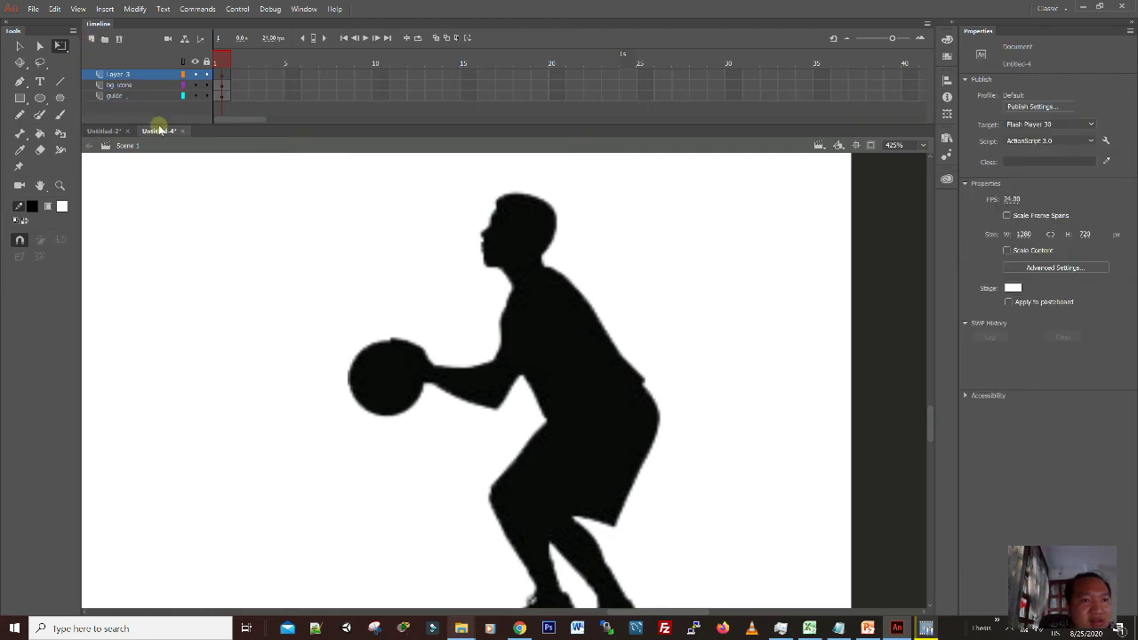
double_click(127, 77)
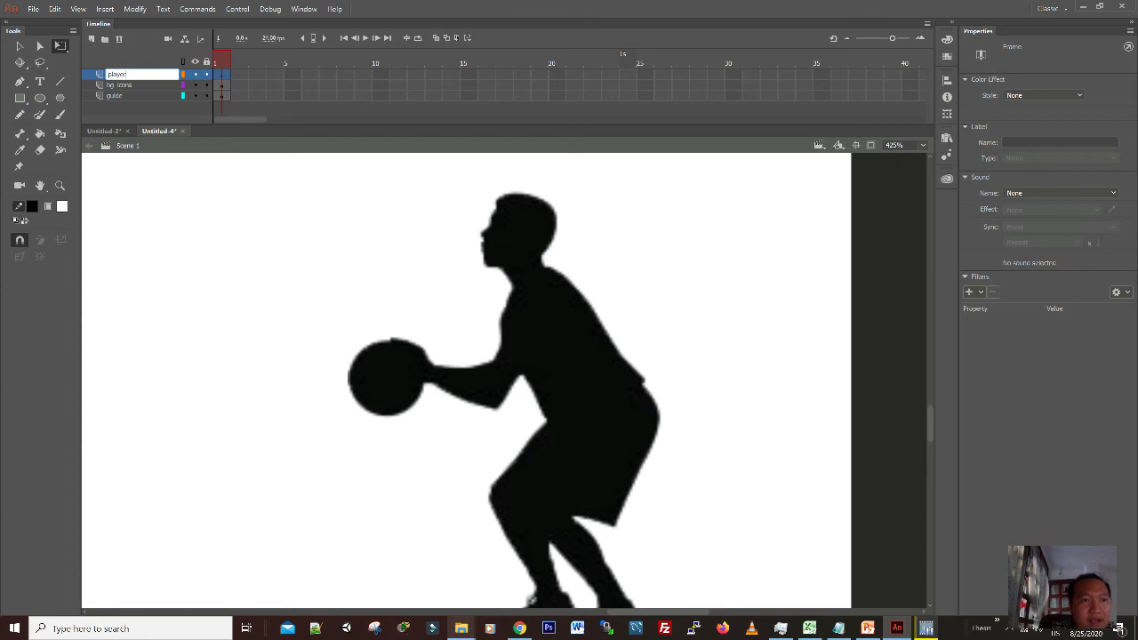
key("Return")
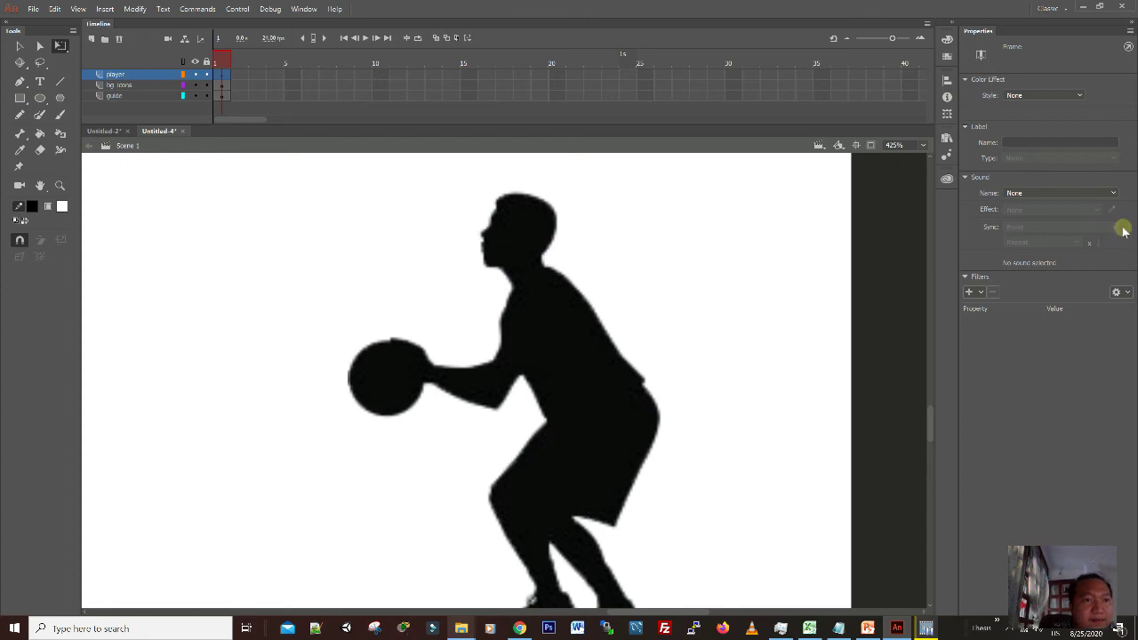
- Hide and lock the bg_icons layer, then make player the active layer
left_click(195, 87)
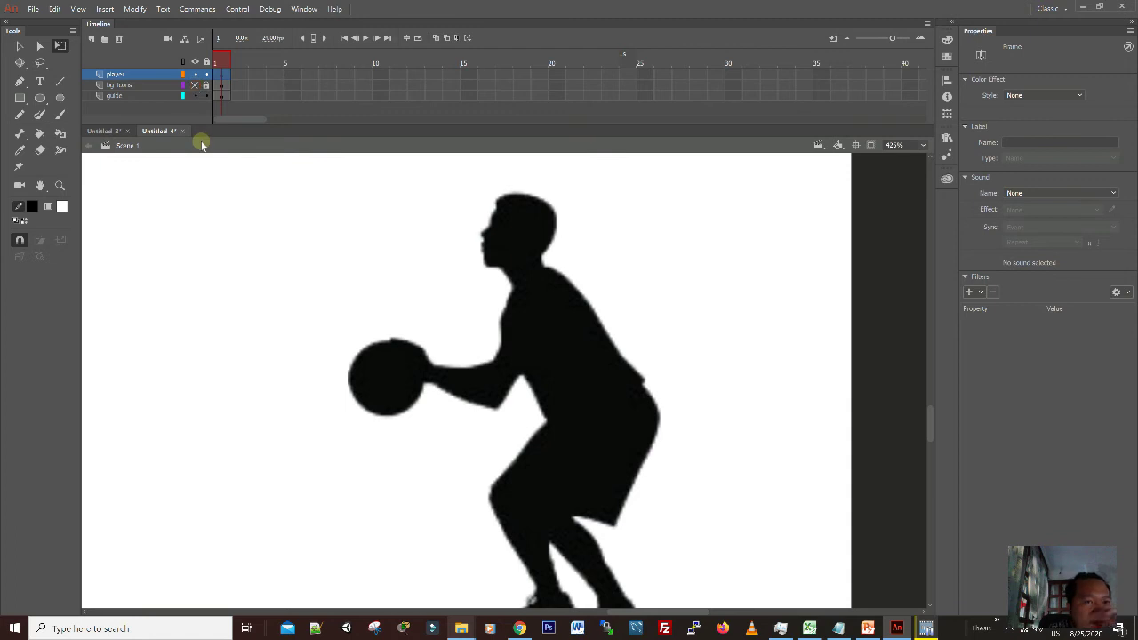
left_click(219, 94)
left_click(153, 75)
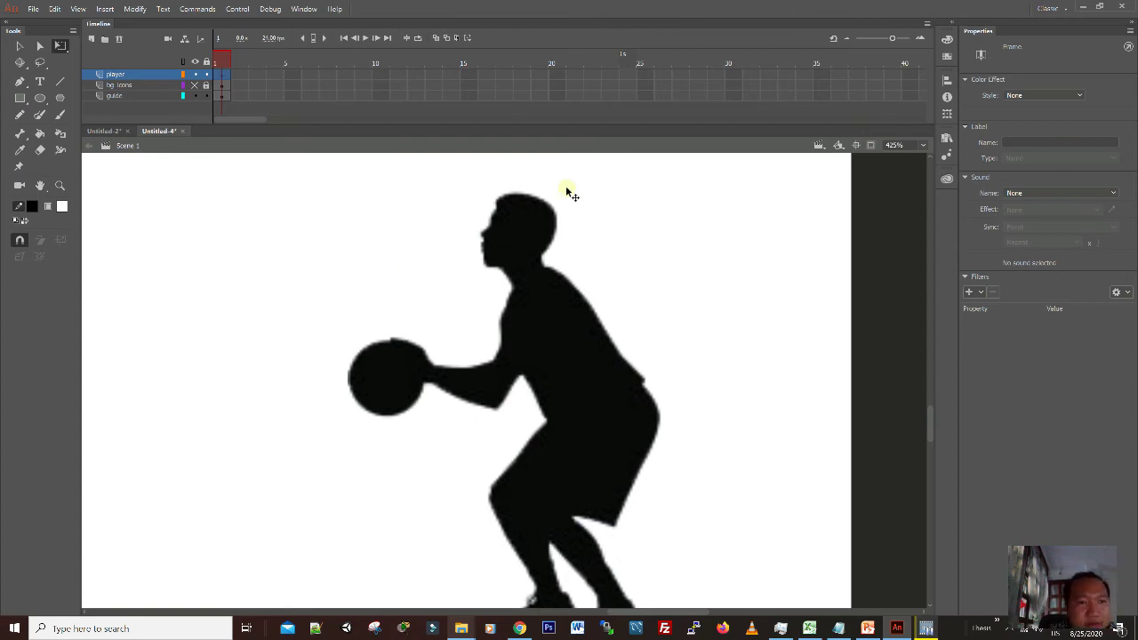
left_click(20, 116)
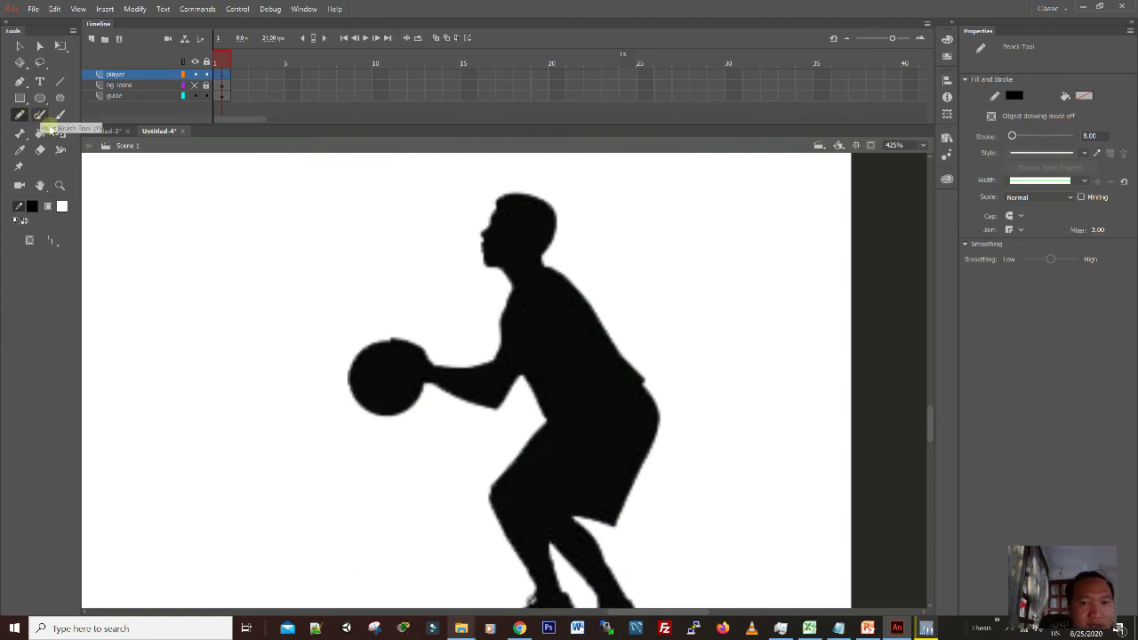
left_click(19, 97)
left_click(46, 100)
left_click(21, 100)
left_click(20, 100)
left_click(20, 118)
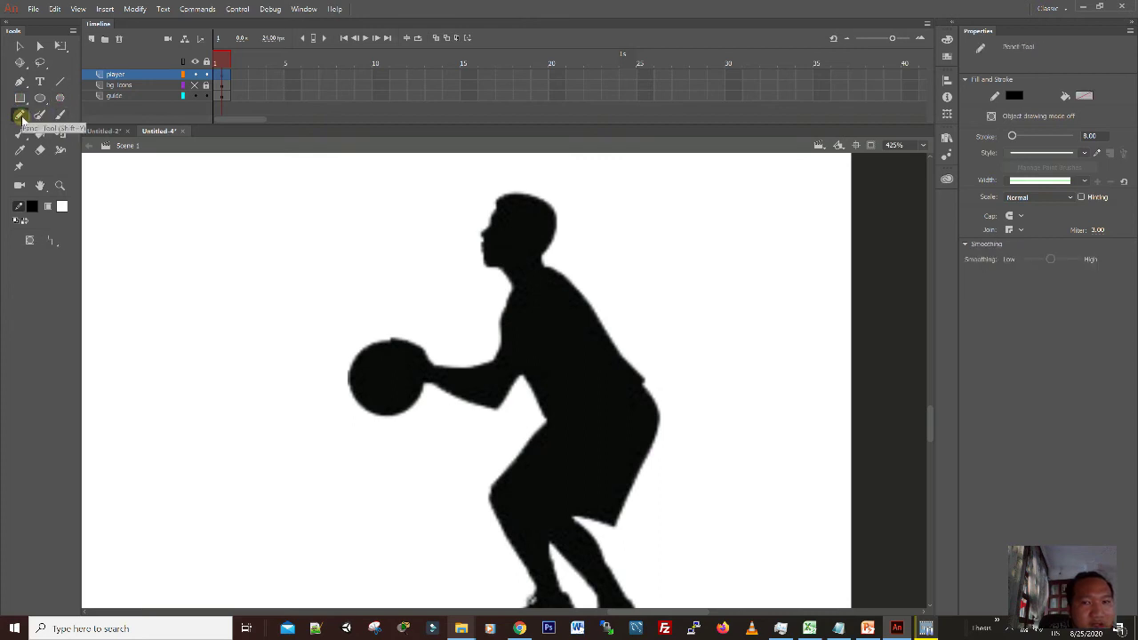
left_click(1053, 169)
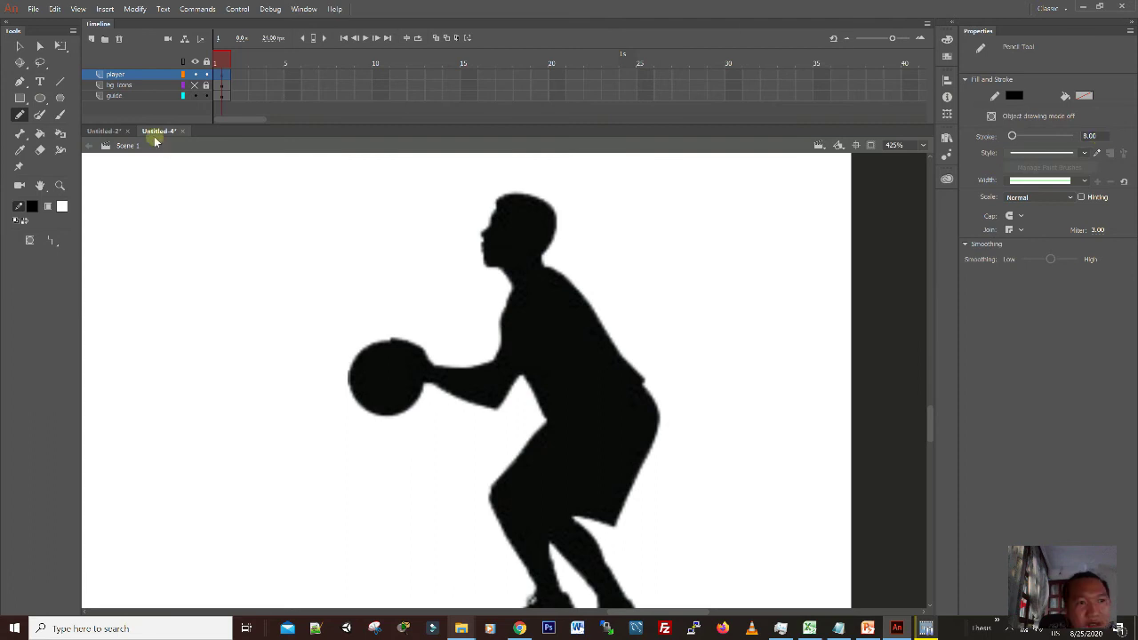
left_click(40, 115)
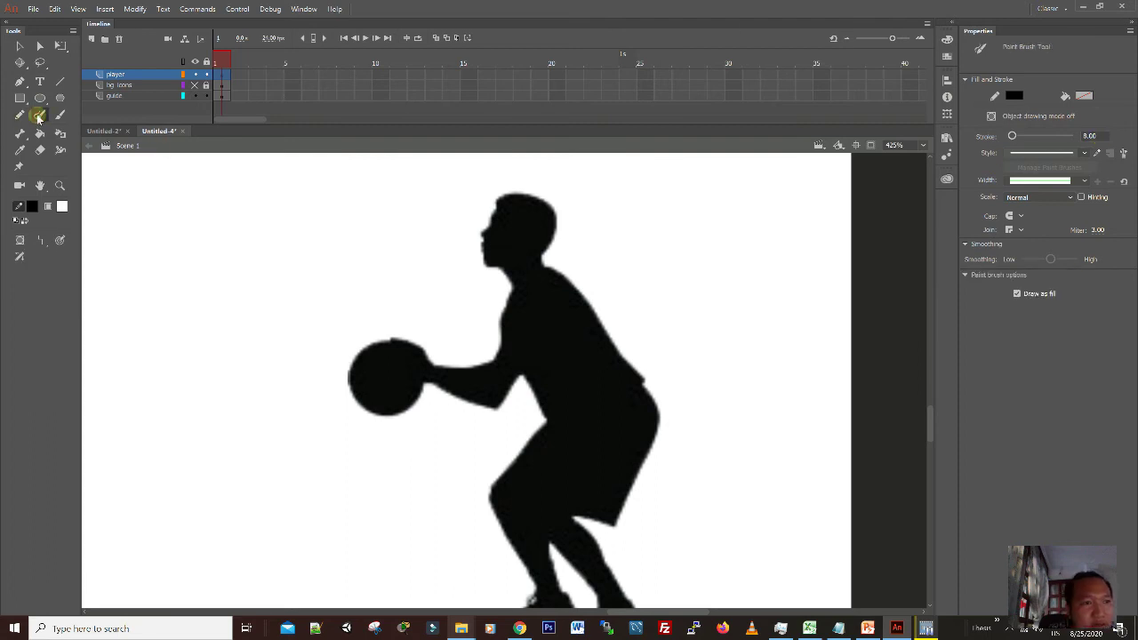
left_click(39, 242)
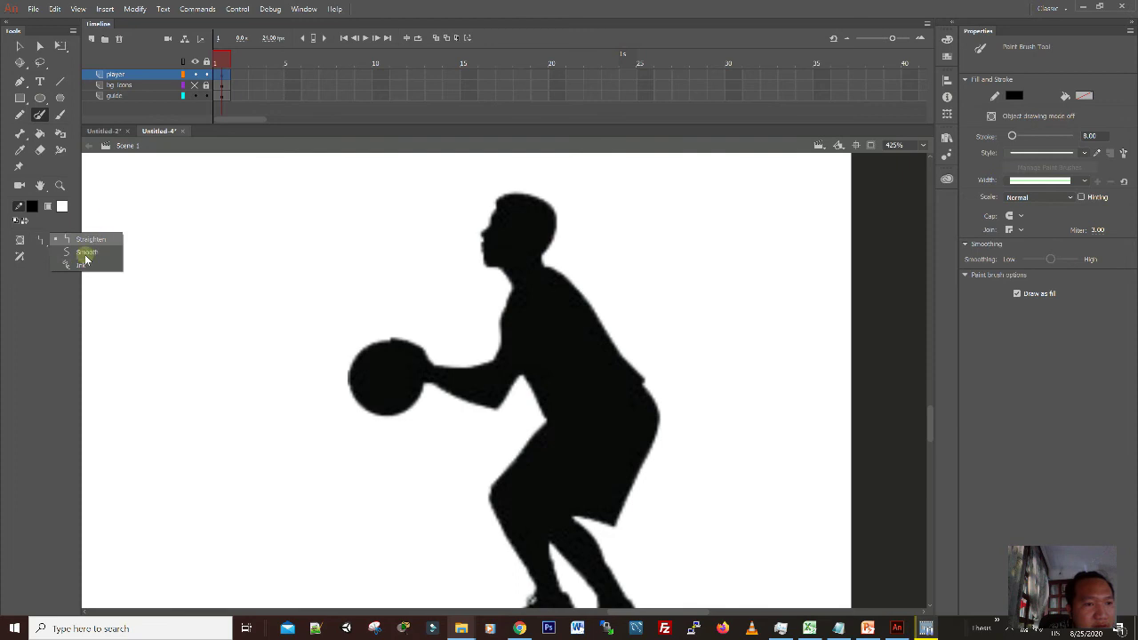
- Switch to the Brush tool and set the fill colour to grey #666666
left_click(60, 116)
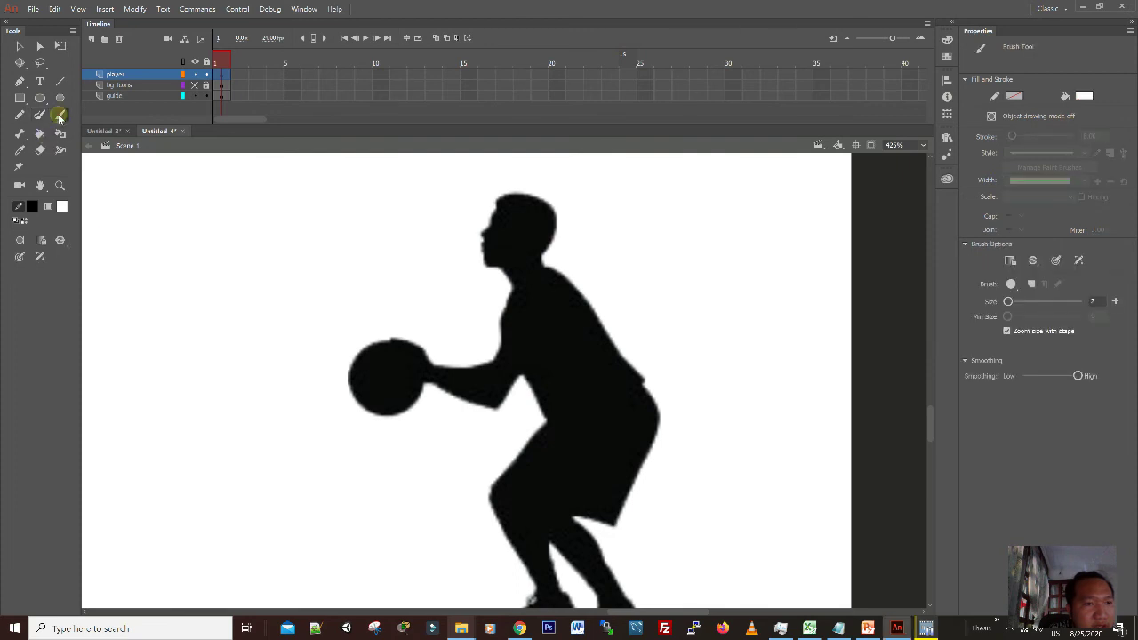
left_click(60, 240)
left_click(102, 238)
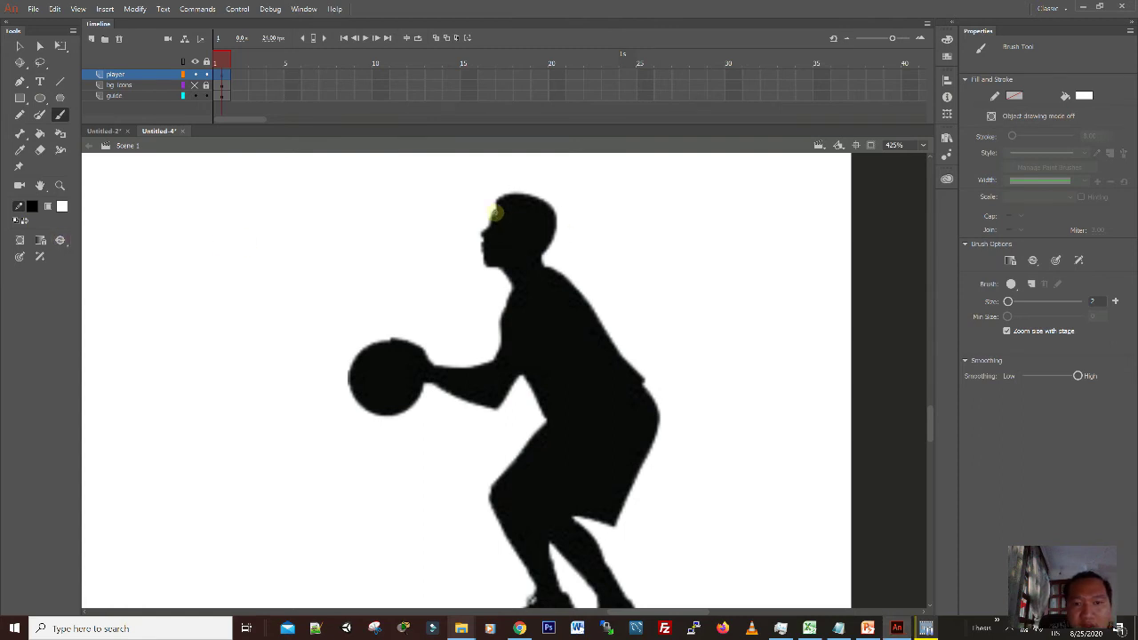
left_click(1083, 96)
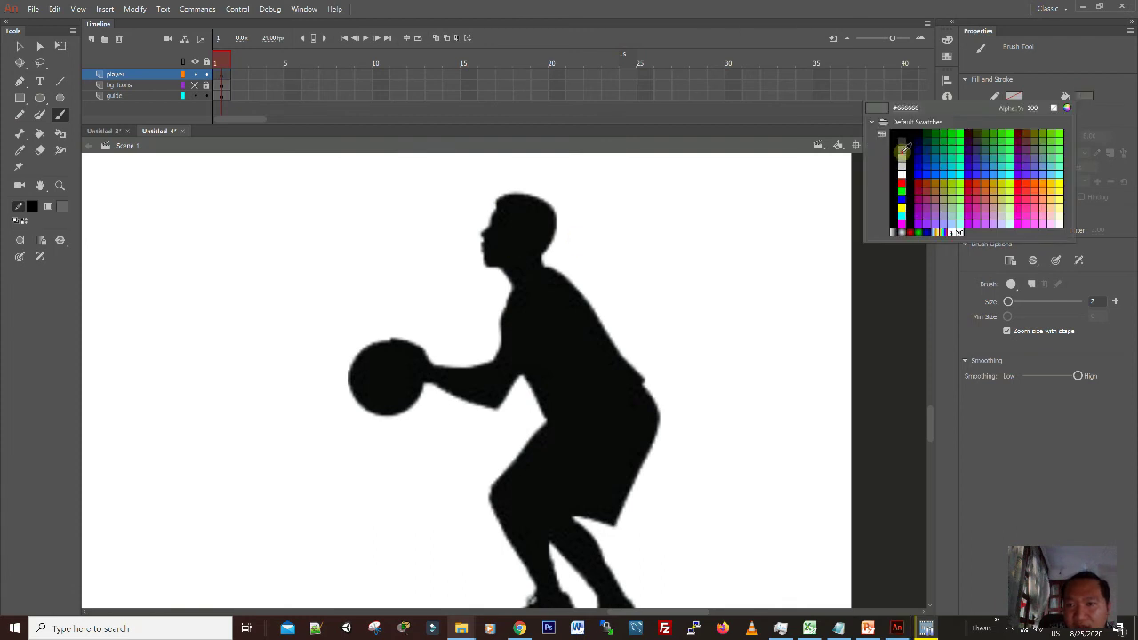
left_click(902, 151)
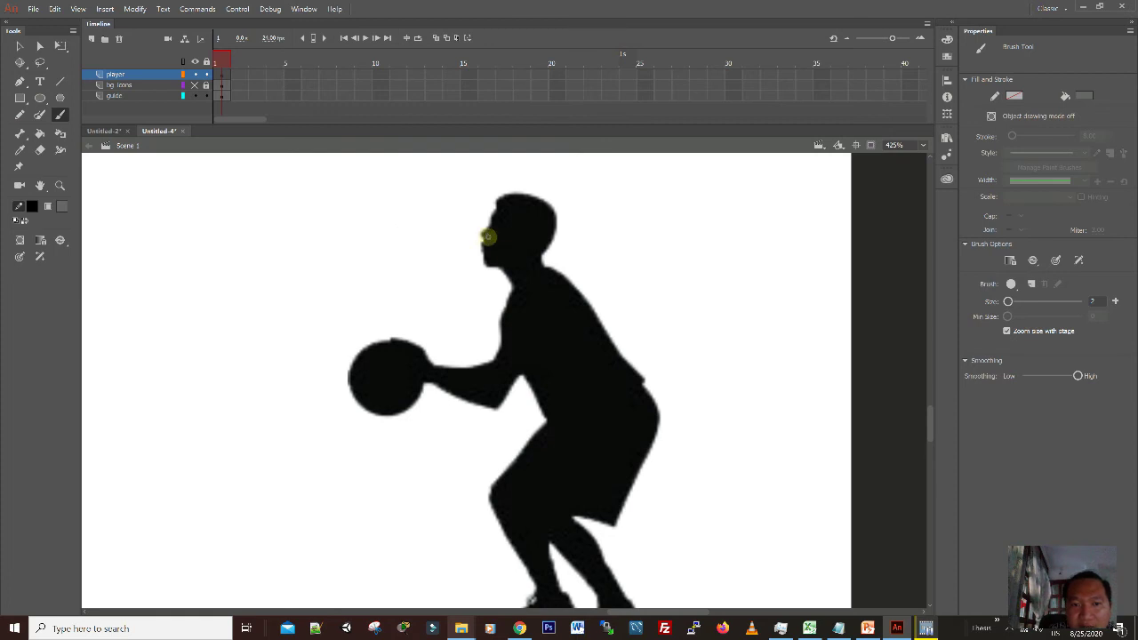
- Set up the Pencil tool with a dark grey stroke of 1.00 in Smooth mode, viewing the player's head at 851%
key("ctrl+minus")
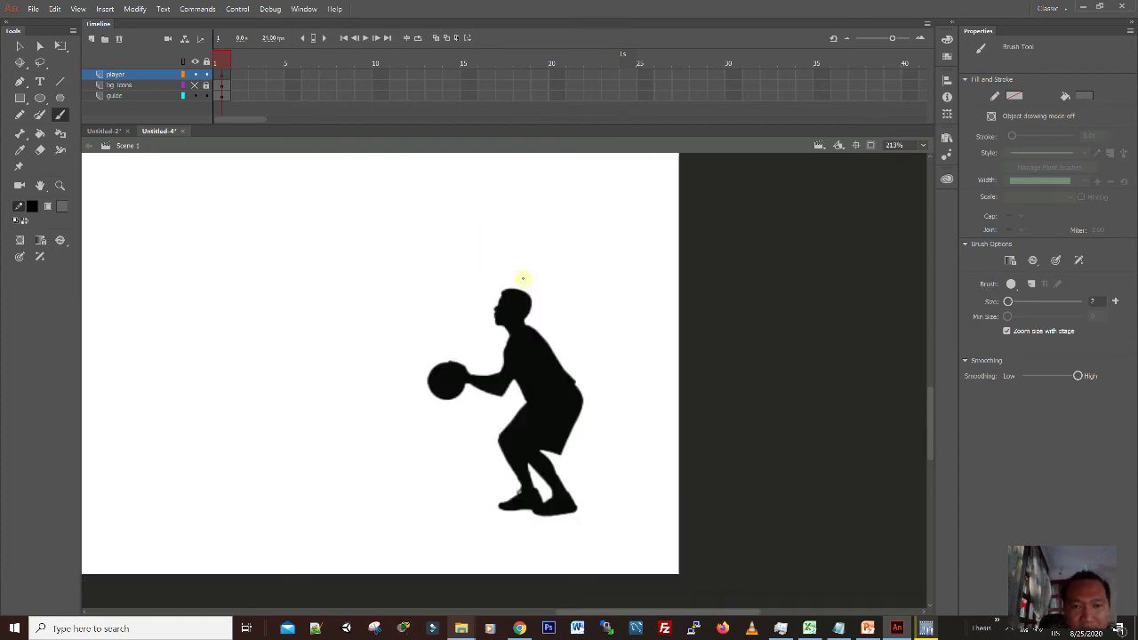
key("ctrl+equal")
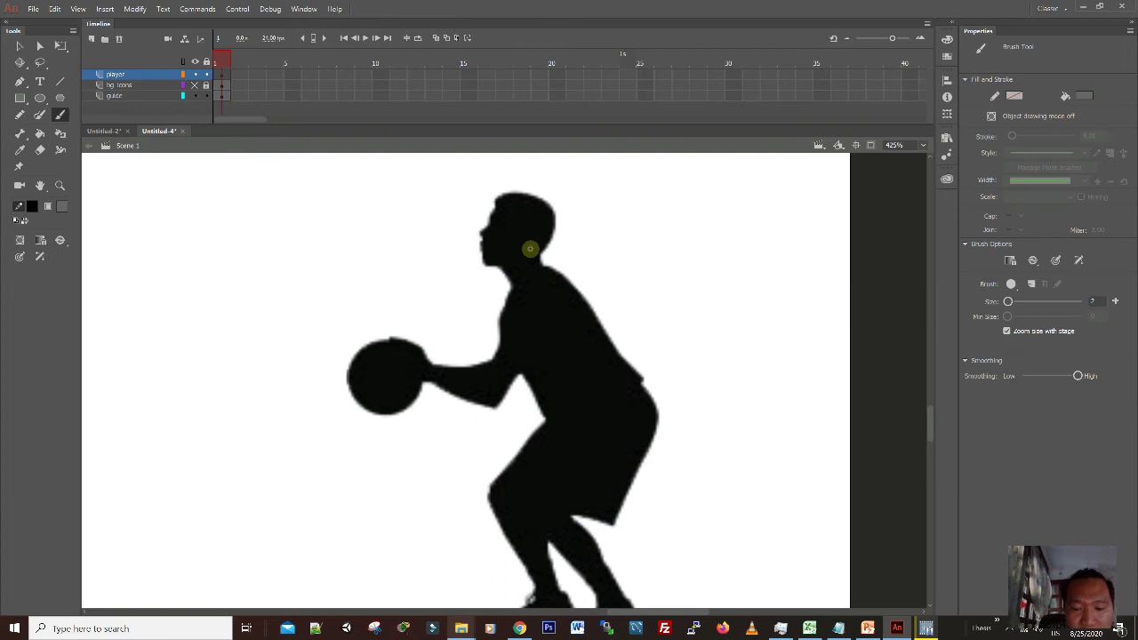
key("ctrl+equal")
left_click_drag(580, 216, 544, 422)
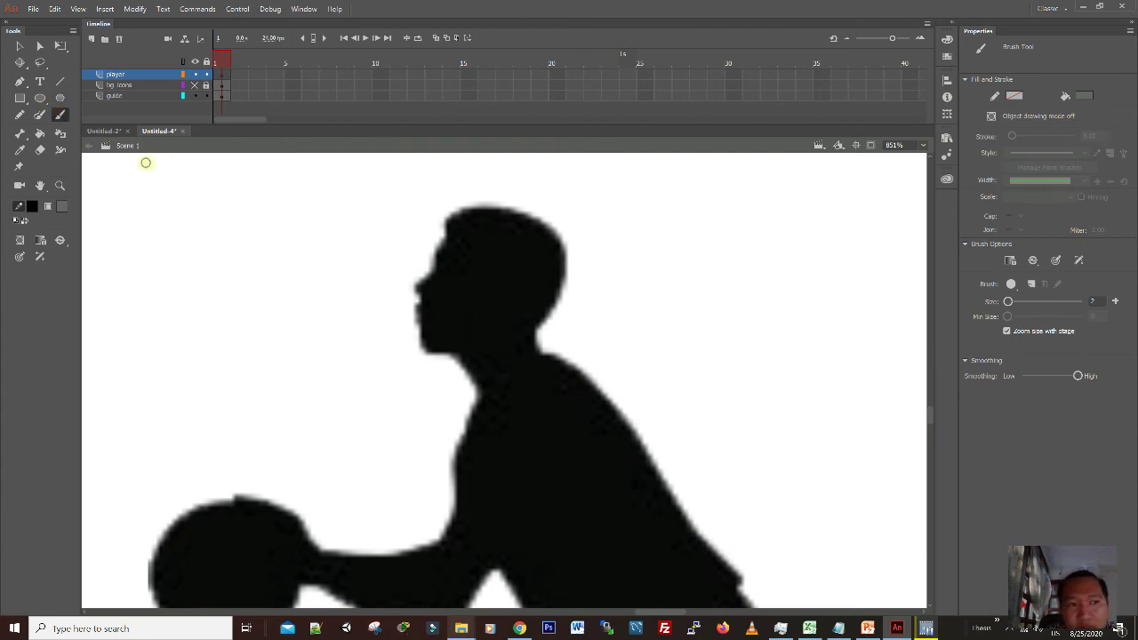
left_click(20, 114)
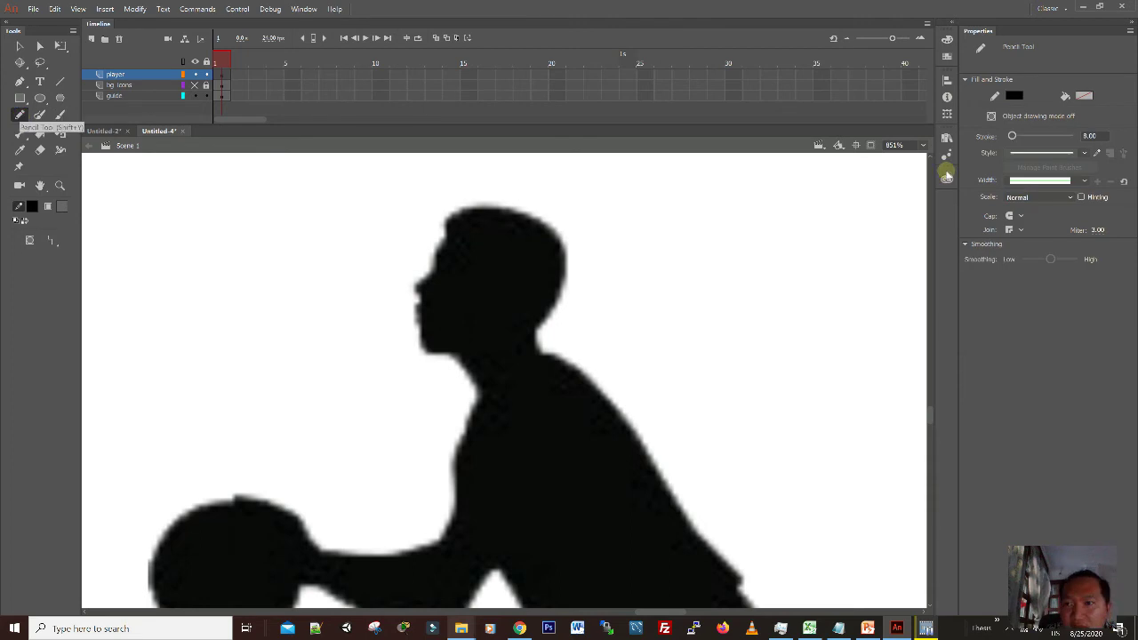
left_click(1094, 135)
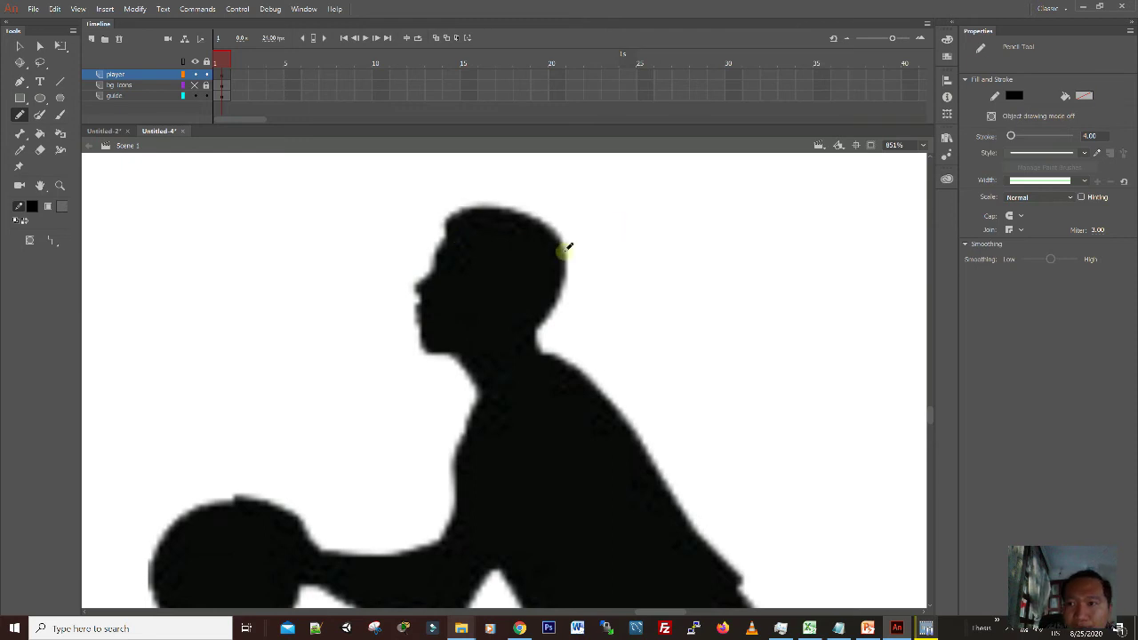
left_click(1018, 98)
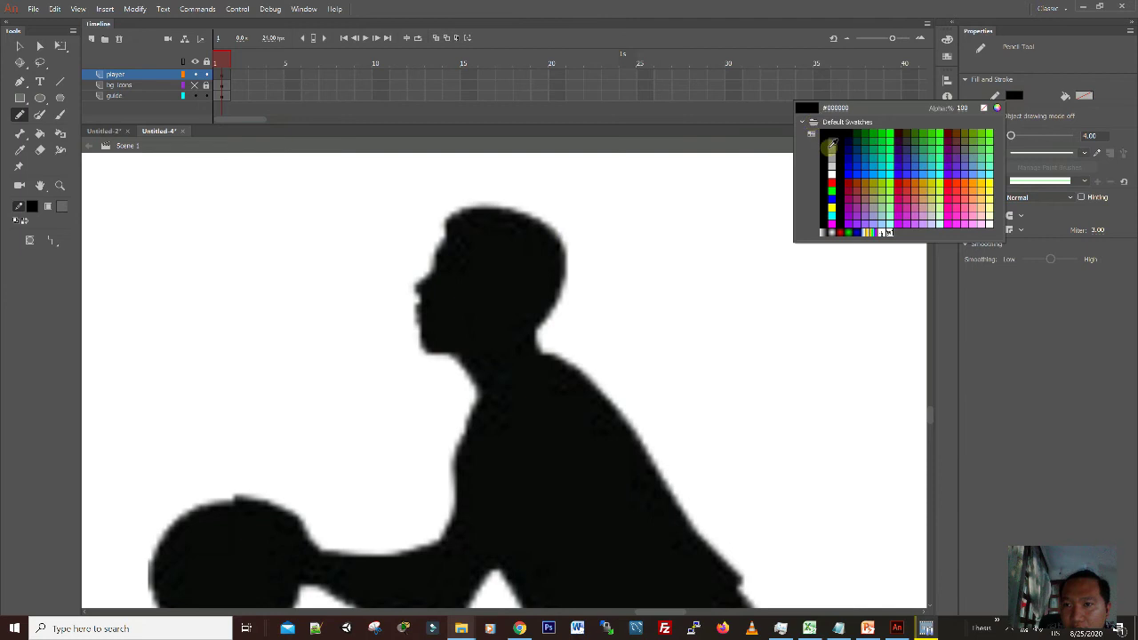
left_click(976, 108)
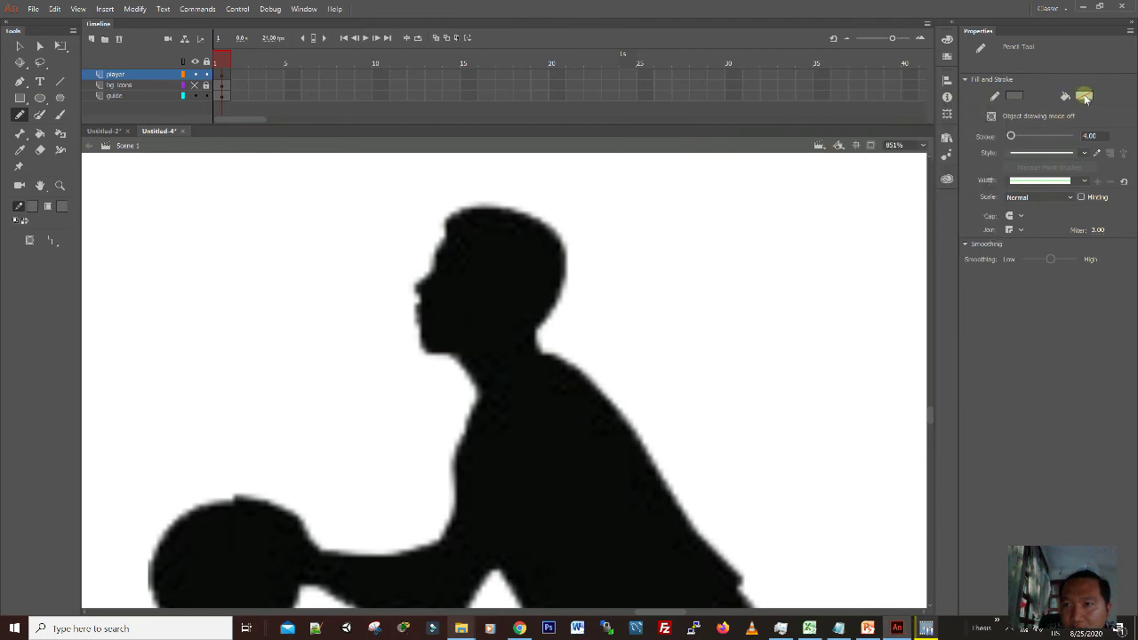
left_click(1018, 96)
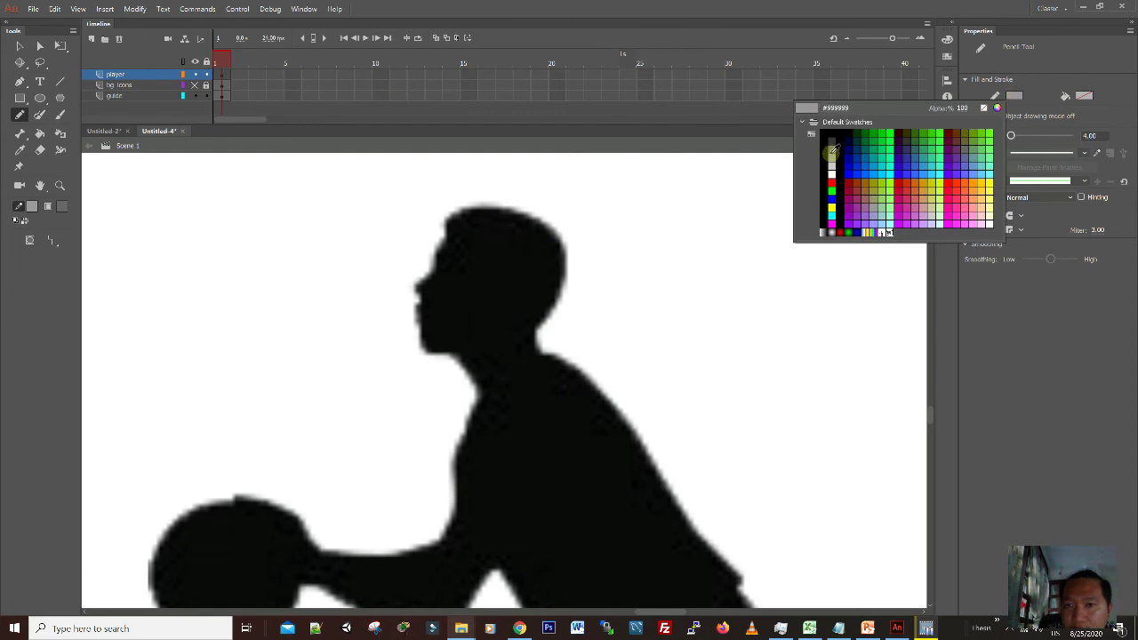
left_click(832, 142)
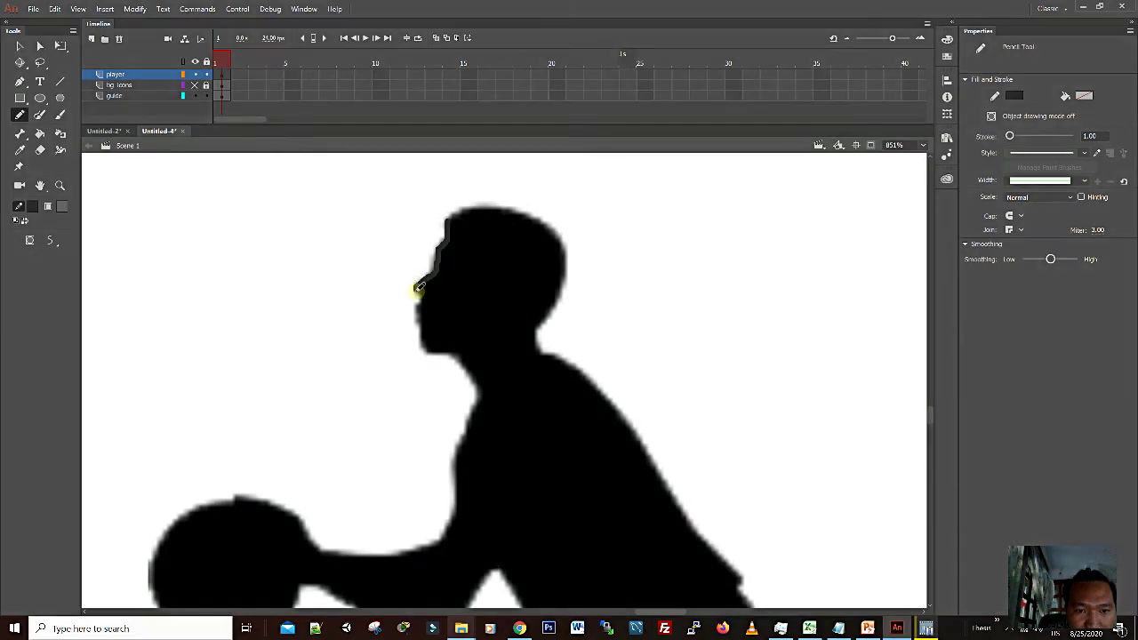
- Trace the front of the silhouette with the Pencil tool, from the face and neck down the chest and around the hand and forearm
mouse_move(417, 316)
left_mouse_down()
mouse_move(455, 352)
mouse_move(472, 407)
mouse_move(414, 542)
mouse_move(315, 545)
left_mouse_up()
left_click(195, 96)
left_click(195, 95)
key("ctrl+z")
scroll(503, 342, "down", 3)
mouse_move(462, 254)
left_mouse_down()
mouse_move(473, 311)
mouse_move(445, 439)
mouse_move(315, 452)
left_mouse_up()
mouse_move(232, 397)
left_mouse_down()
mouse_move(283, 404)
mouse_move(316, 444)
left_mouse_up()
mouse_move(298, 482)
left_mouse_down()
mouse_move(325, 480)
mouse_move(363, 504)
mouse_move(457, 525)
mouse_move(494, 472)
left_mouse_up()
- Continue the pencil outline along the front of the torso, thigh and shin, and around the front shoe
scroll(506, 411, "down", 3)
scroll(505, 411, "right", 2)
left_click_drag(432, 363, 485, 442)
scroll(484, 442, "down", 3)
mouse_move(470, 312)
left_mouse_down()
mouse_move(370, 424)
mouse_move(358, 476)
mouse_move(387, 531)
left_mouse_up()
scroll(468, 272, "down", 4)
mouse_move(372, 353)
left_mouse_down()
mouse_move(432, 466)
mouse_move(408, 499)
mouse_move(352, 525)
mouse_move(338, 544)
mouse_move(471, 554)
left_mouse_up()
- Trace the gap between the legs and the sole of the rear shoe, undoing strokes that stray
mouse_move(453, 376)
left_mouse_down()
mouse_move(456, 417)
mouse_move(512, 516)
left_mouse_up()
mouse_move(451, 368)
left_mouse_down()
mouse_move(545, 459)
mouse_move(521, 520)
left_mouse_up()
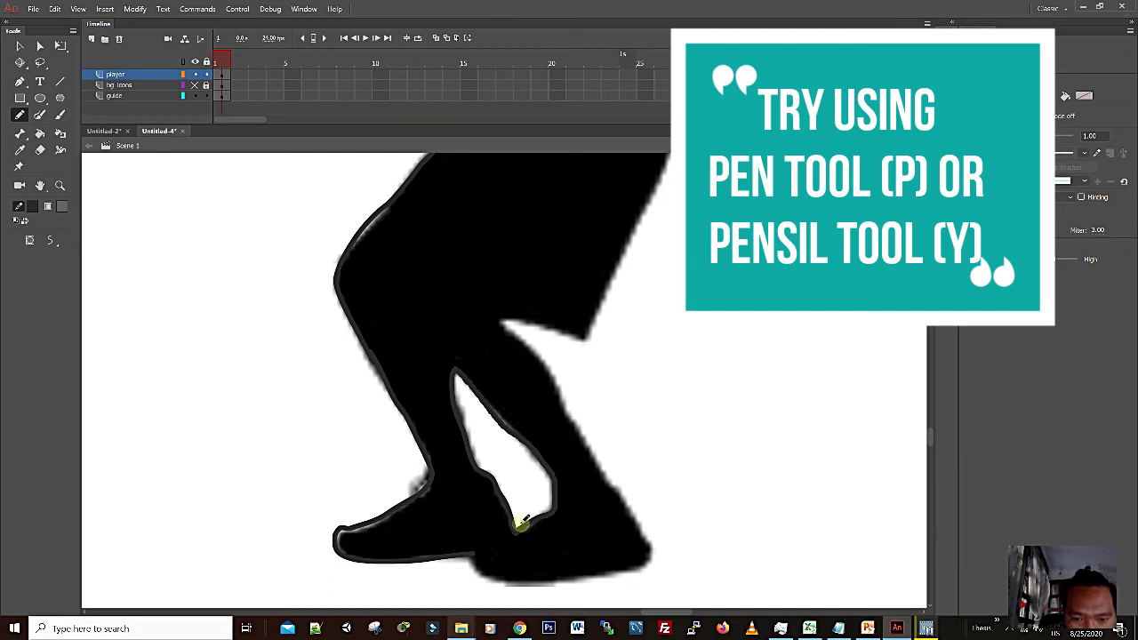
key("ctrl+z")
mouse_move(459, 366)
left_mouse_down()
mouse_move(551, 474)
mouse_move(538, 529)
left_mouse_up()
key("ctrl+z")
- Trace the back of the rear leg, the hem of the shorts and the rear edge of the shorts
scroll(578, 440, "down", 1)
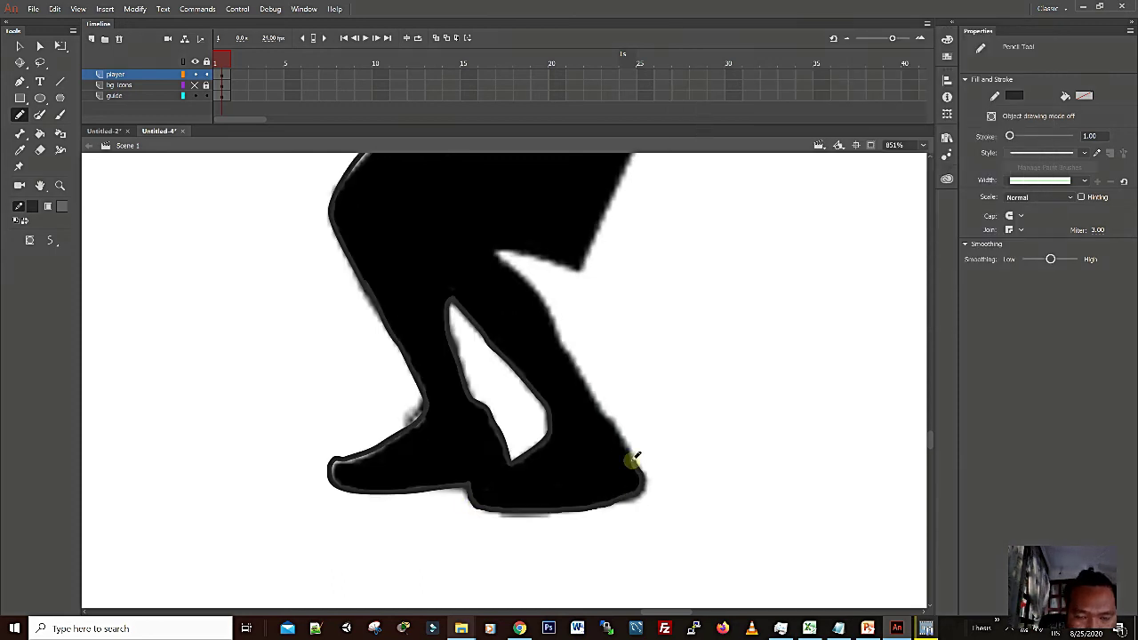
scroll(533, 382, "right", 3)
left_click_drag(427, 304, 528, 394)
key("ctrl+z")
left_click_drag(382, 267, 530, 483)
scroll(391, 311, "up", 4)
scroll(391, 311, "right", 3)
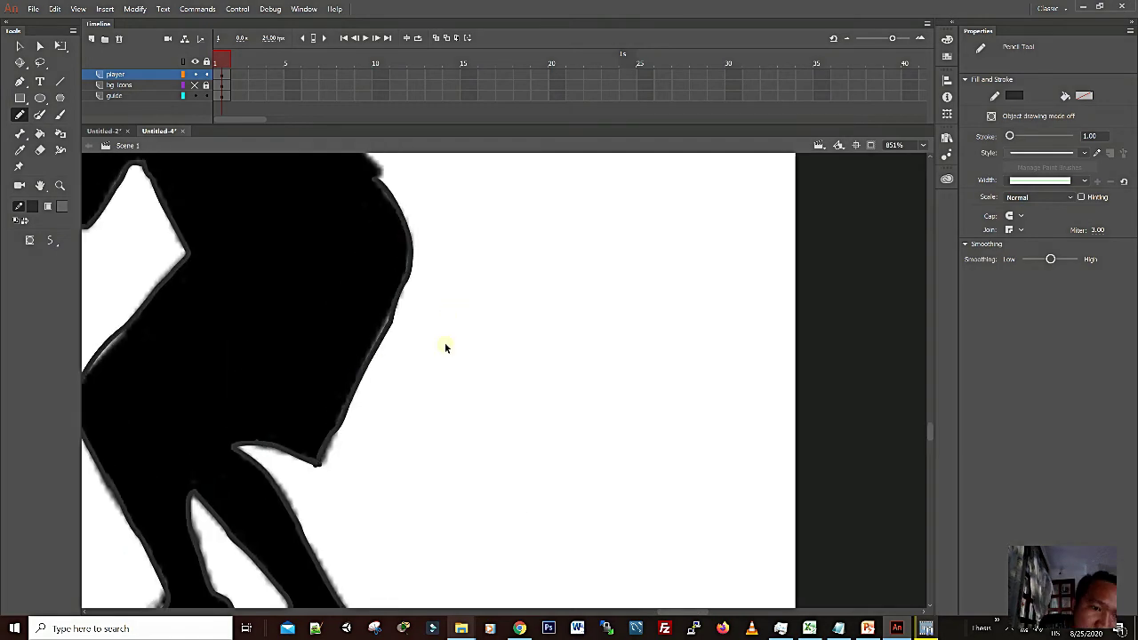
- Trace the player's back up to the neck and around the back of the head to complete the body outline
key("ctrl+z")
scroll(462, 231, "up", 5)
scroll(462, 231, "left", 3)
mouse_move(312, 183)
left_mouse_down()
mouse_move(398, 267)
mouse_move(461, 363)
left_mouse_up()
scroll(462, 363, "up", 4)
scroll(462, 362, "left", 2)
mouse_move(317, 178)
left_mouse_down()
mouse_move(416, 211)
mouse_move(393, 310)
left_mouse_up()
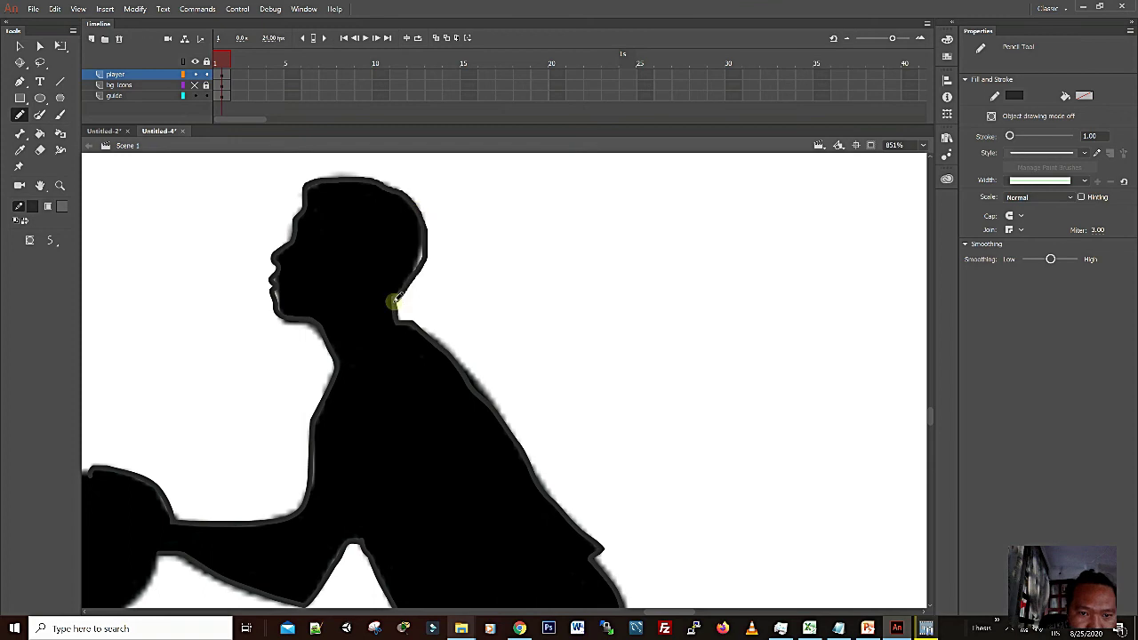
- Hide the guide layer and examine the traced player outline for gaps
left_click(203, 96)
scroll(797, 335, "down", 5)
scroll(602, 213, "up", 5)
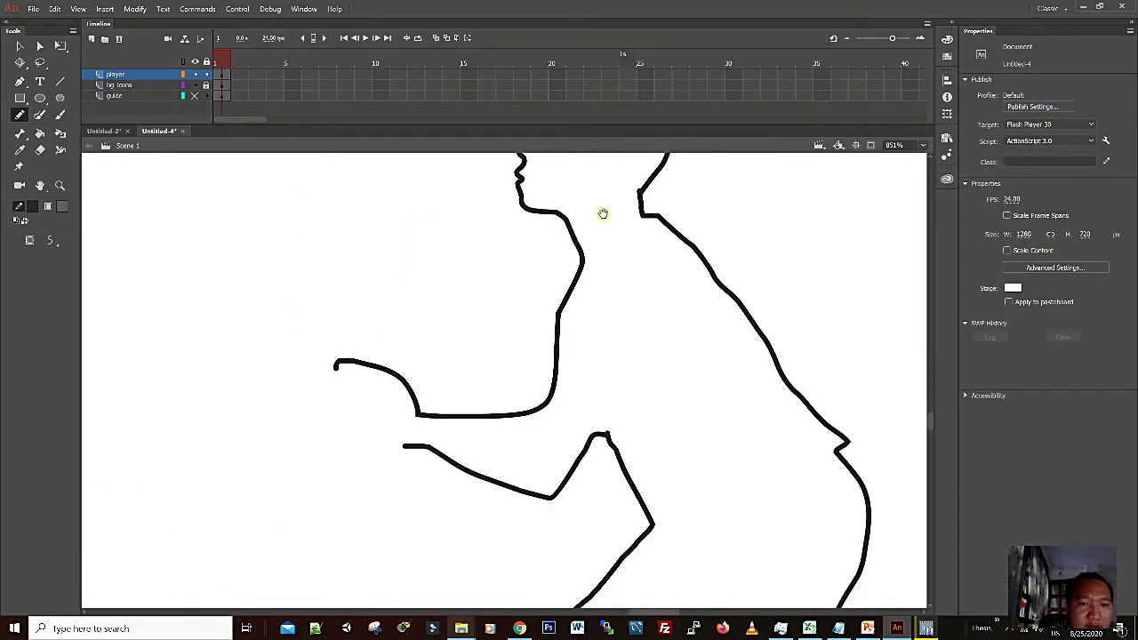
- Try to draw the basketball as a grey-filled oval over the silhouette's ball
key("o")
left_click_drag(279, 376, 451, 528)
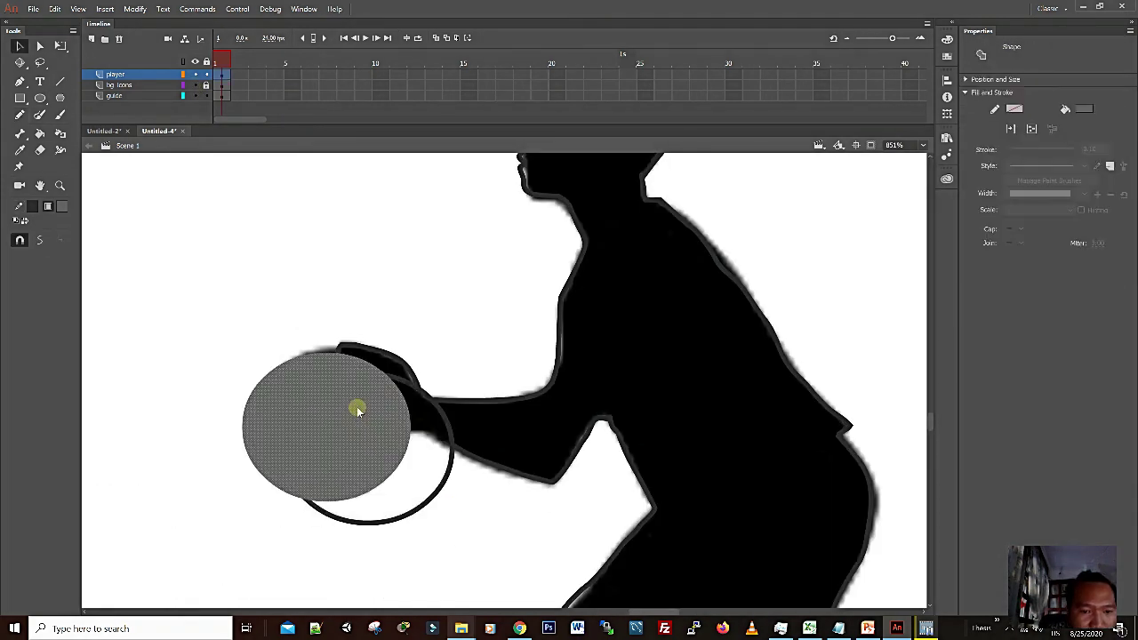
key("ctrl+z")
left_click_drag(201, 338, 374, 506)
key("v")
key("ctrl+z")
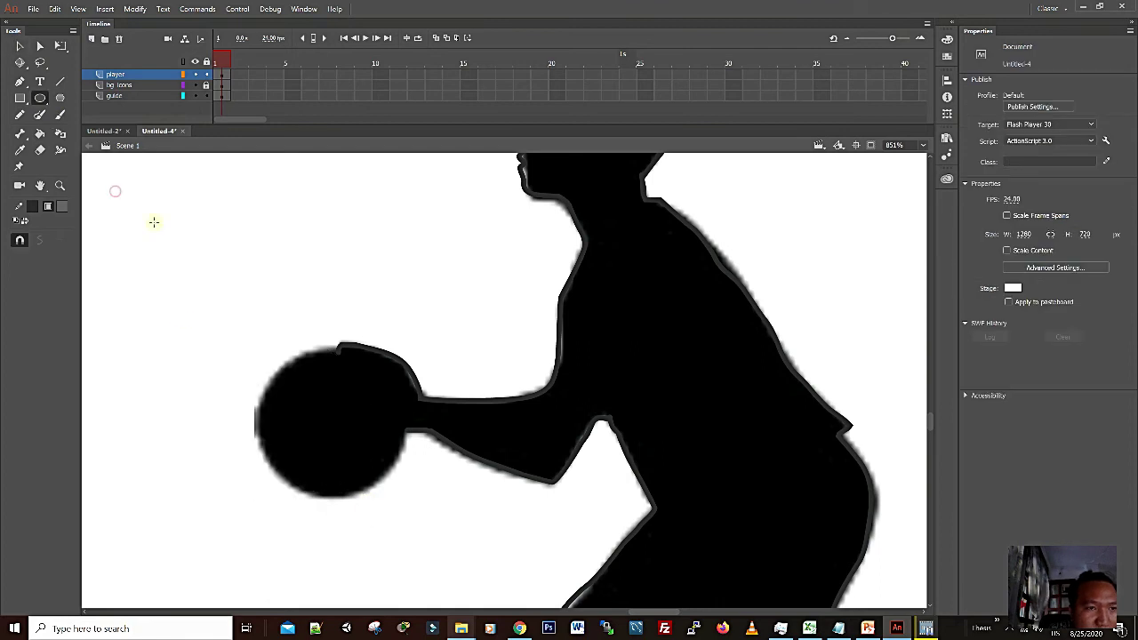
- Draw a grey-filled circle with a dark outline on blank stage above the silhouette's ball, and hide and lock the guide layer
left_click(184, 299)
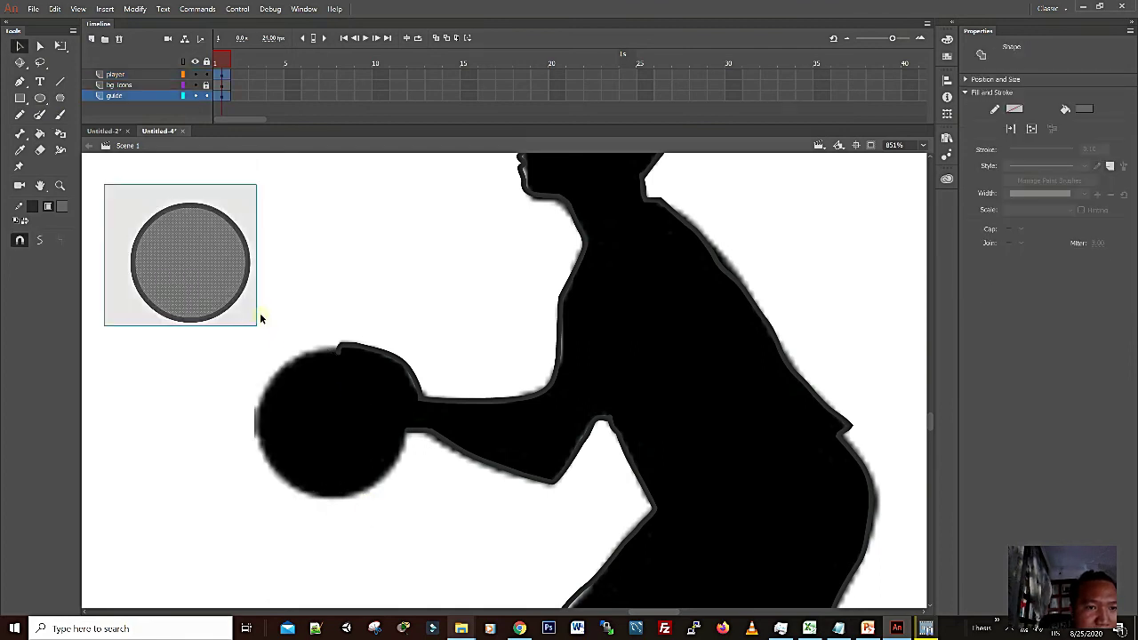
left_click_drag(191, 254, 191, 342)
key("ctrl+z")
left_click(195, 96)
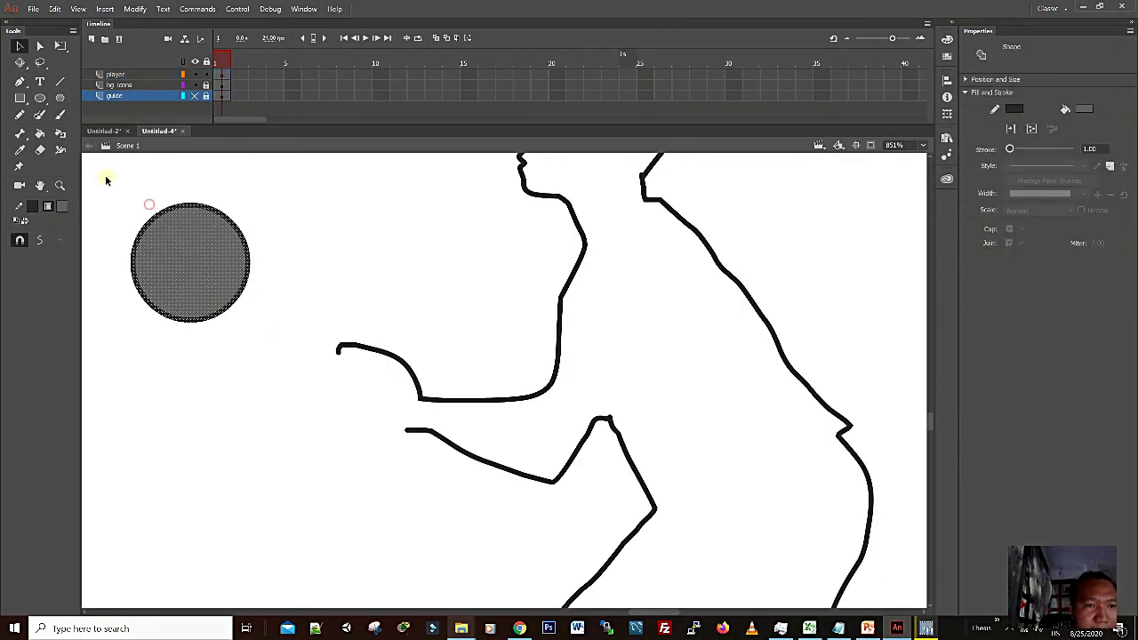
- Select the circle's fill and outline together, move it to the player's hand and enlarge it to meet the arm lines
left_click_drag(106, 176, 276, 359)
left_click_drag(238, 298, 414, 492)
key("q")
key("v")
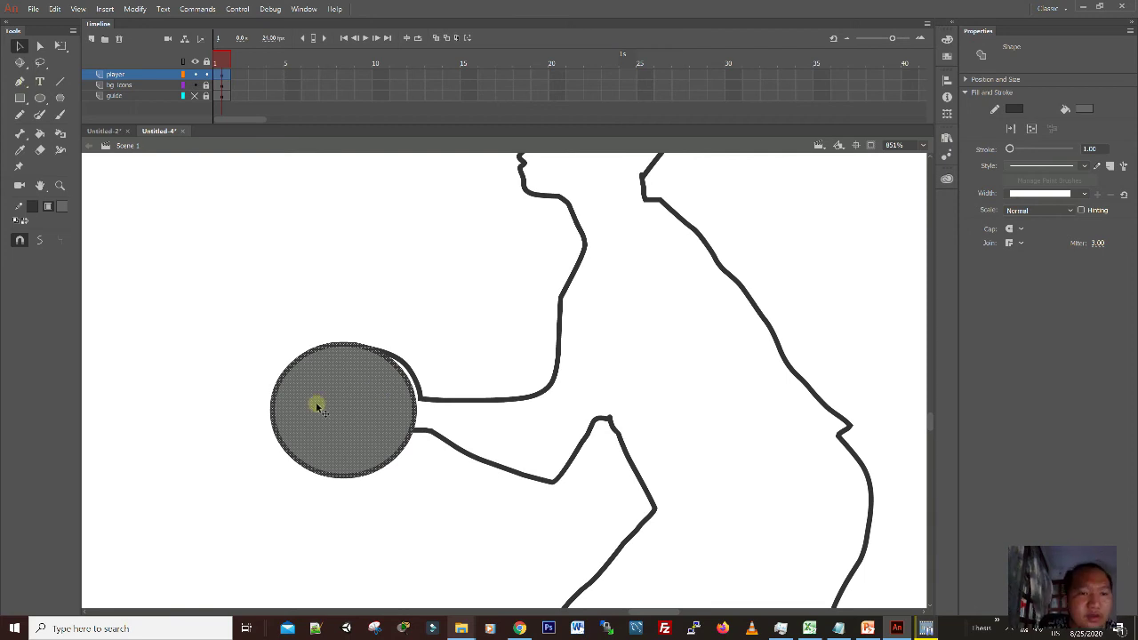
right_click(358, 416)
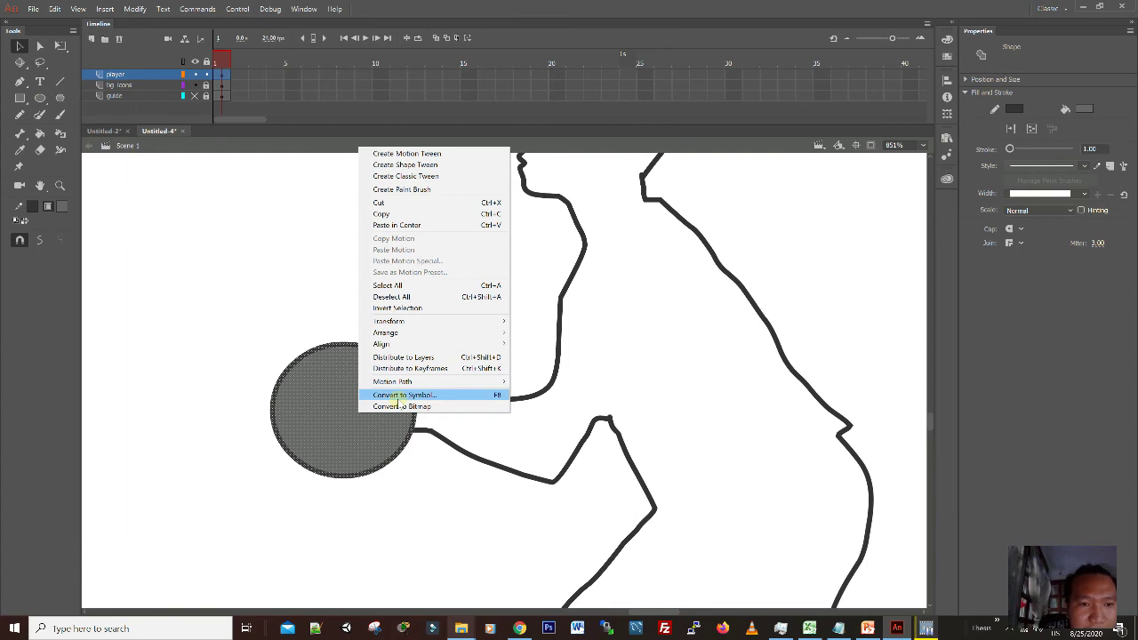
left_click(241, 303)
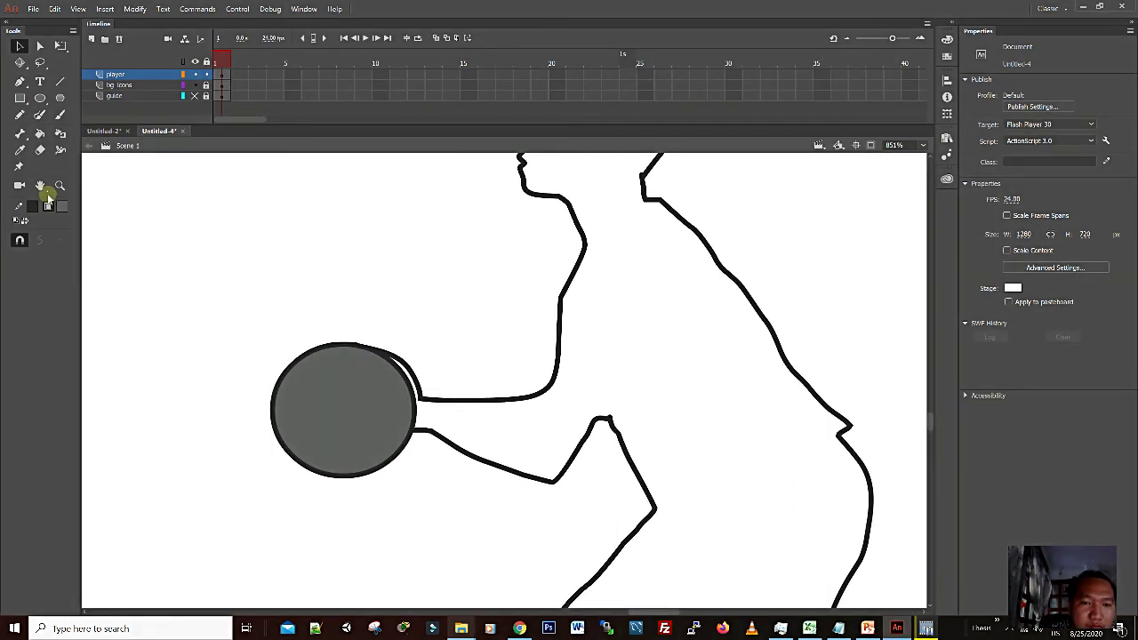
- Try to recolour the ball's grey fill black with the Paint Bucket
left_click(39, 132)
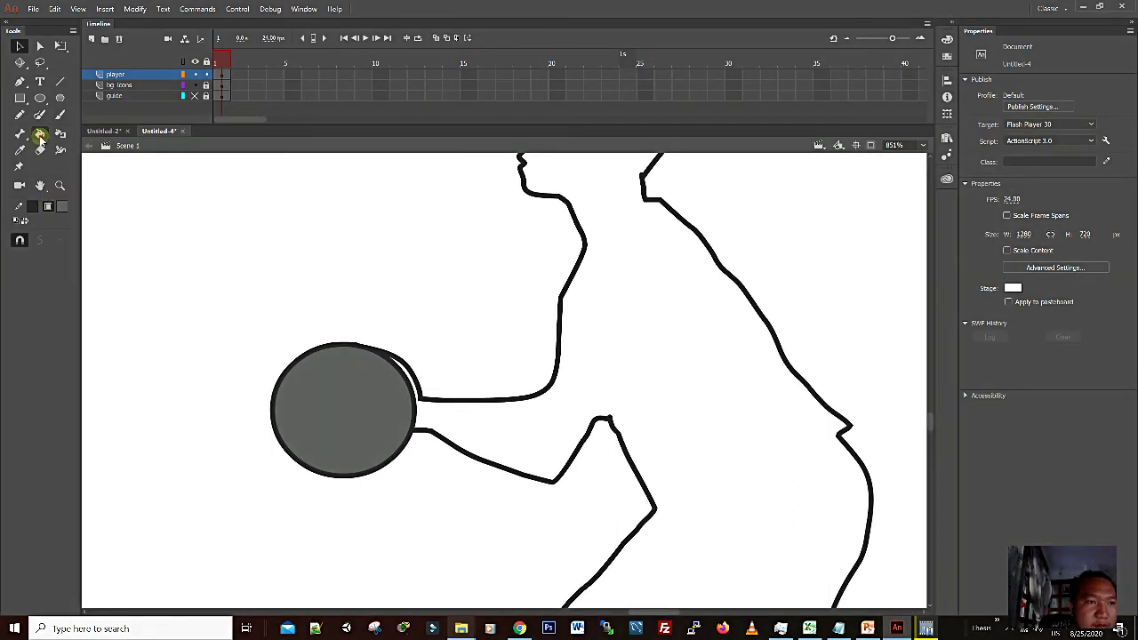
left_click(1084, 95)
left_click(889, 147)
left_click(343, 409)
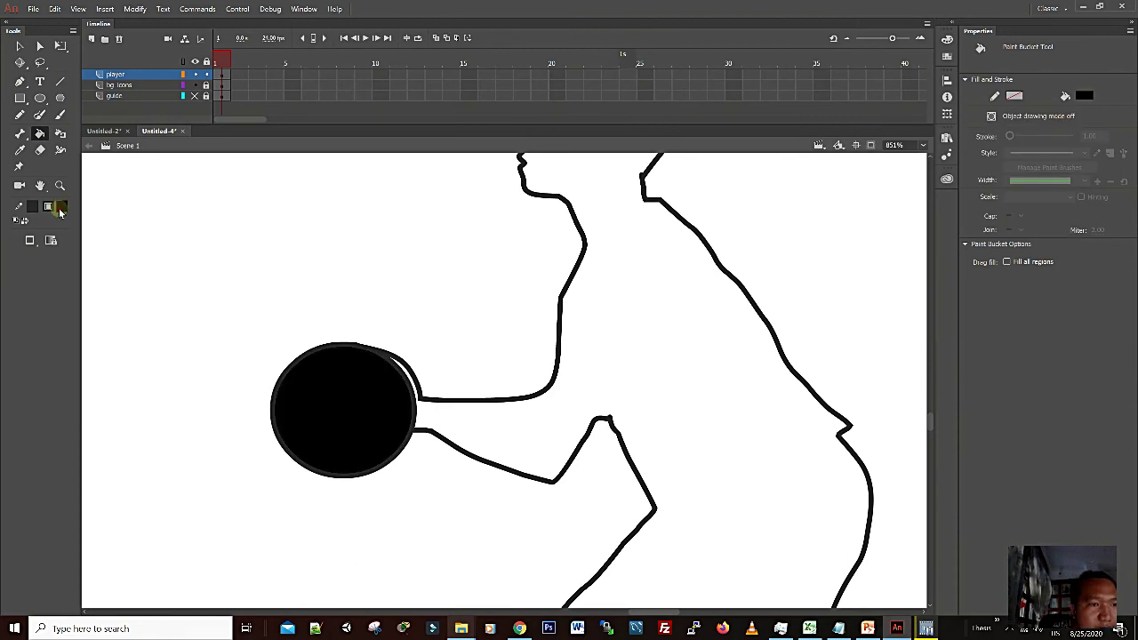
key("ctrl+minus")
key("ctrl+minus")
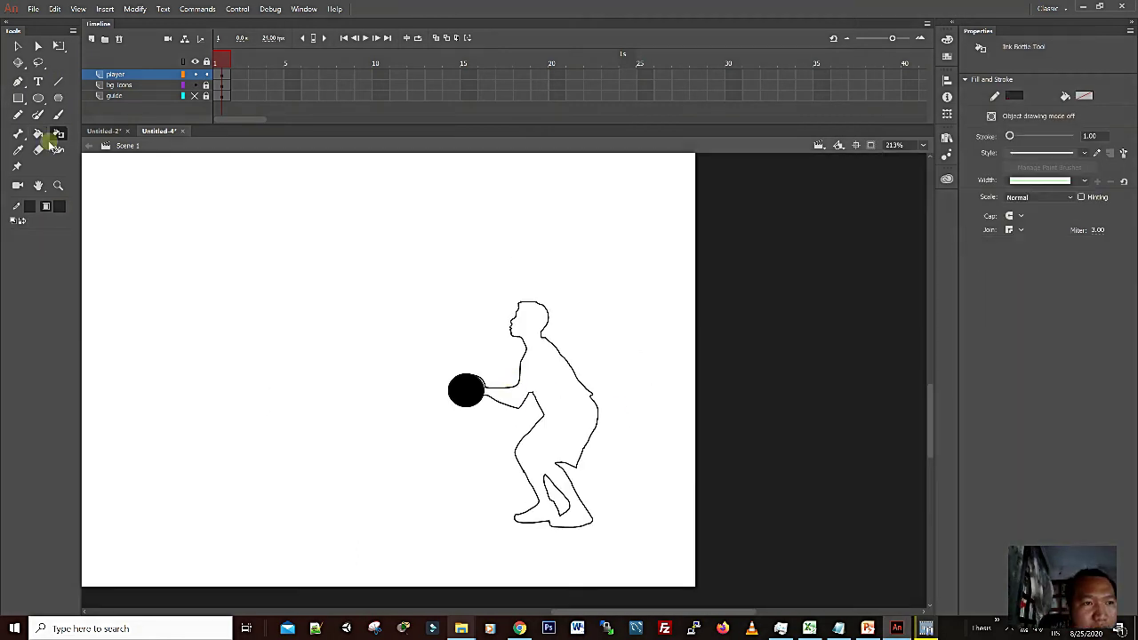
left_click(61, 206)
key("ctrl+equal")
key("ctrl+equal")
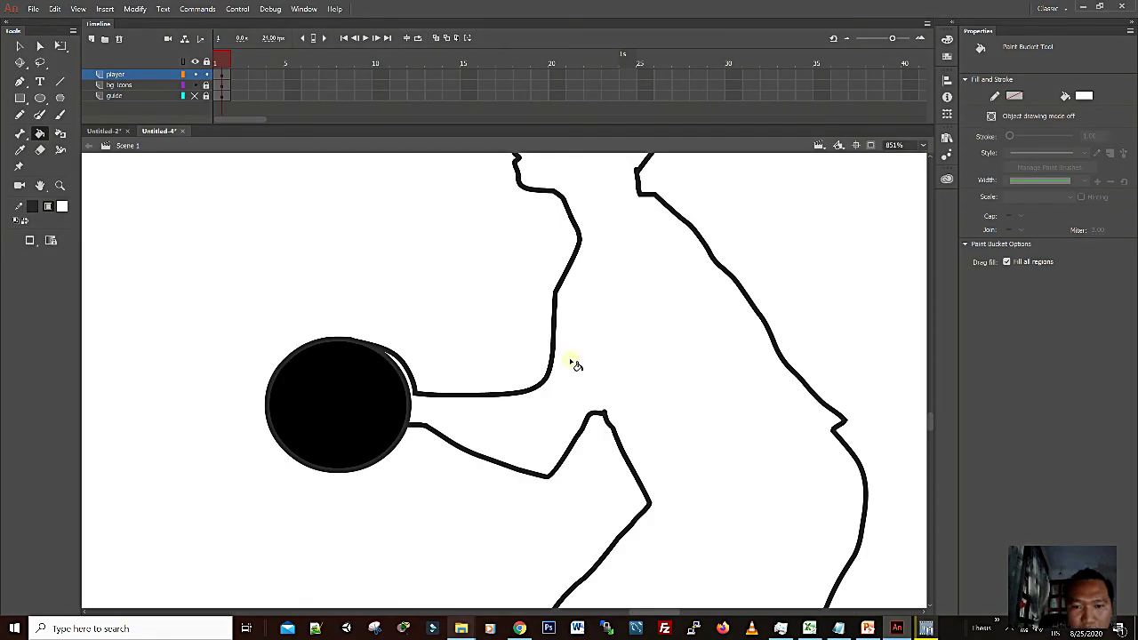
left_click(926, 629)
left_click(927, 629)
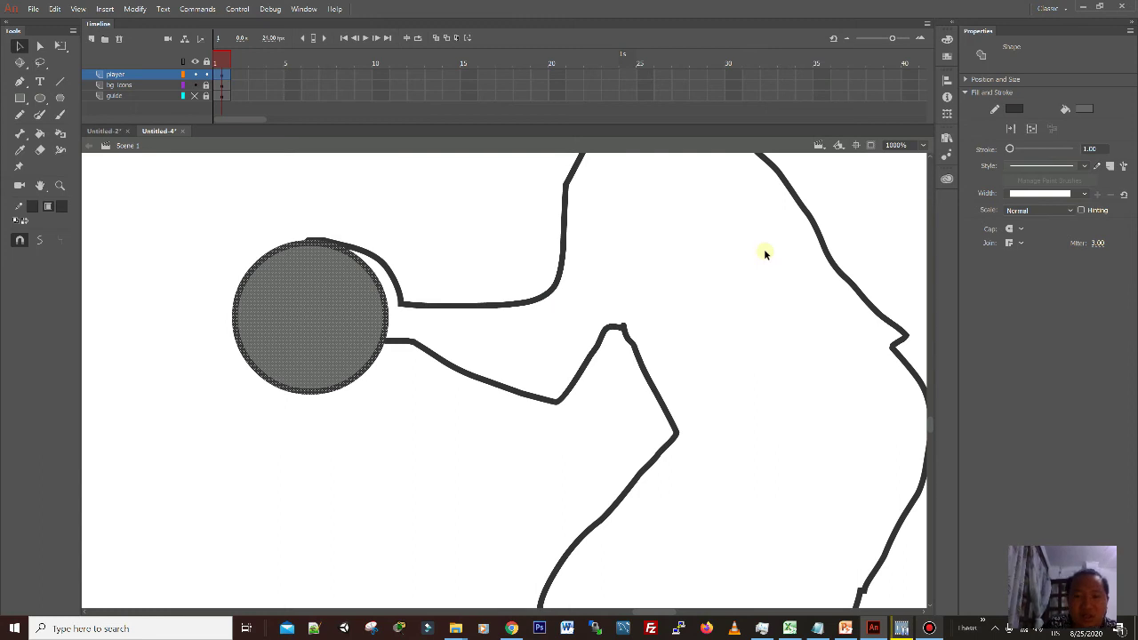
- Deselect the ball and paint it and the forearm solid dark grey with the Brush tool
key("ctrl+minus")
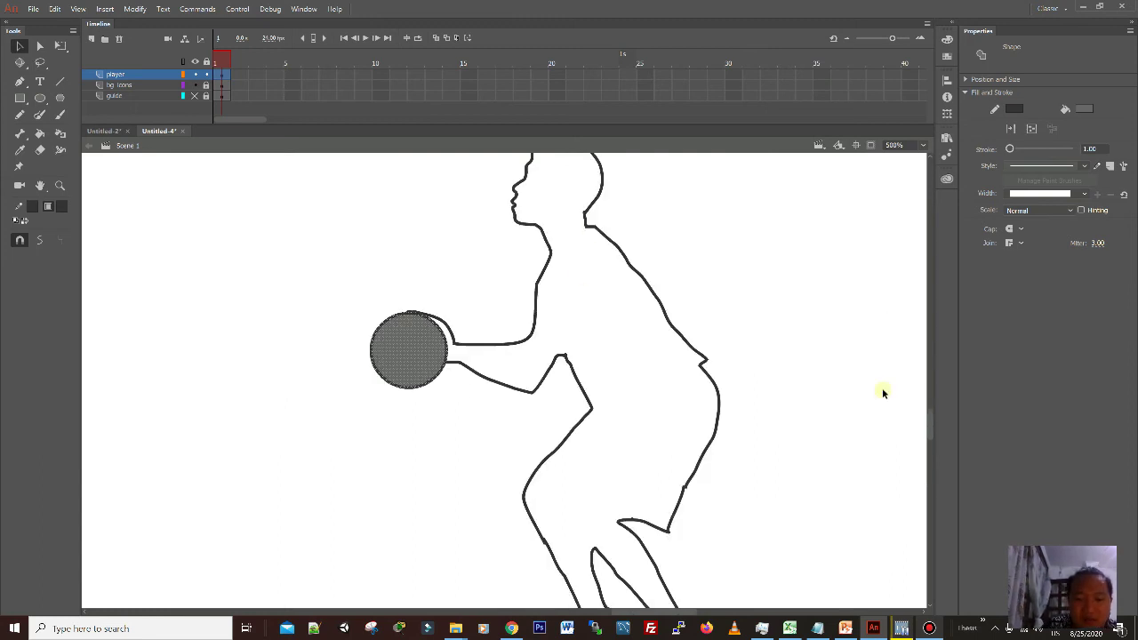
key("ctrl+minus")
key("ctrl+equal")
key("ctrl+equal")
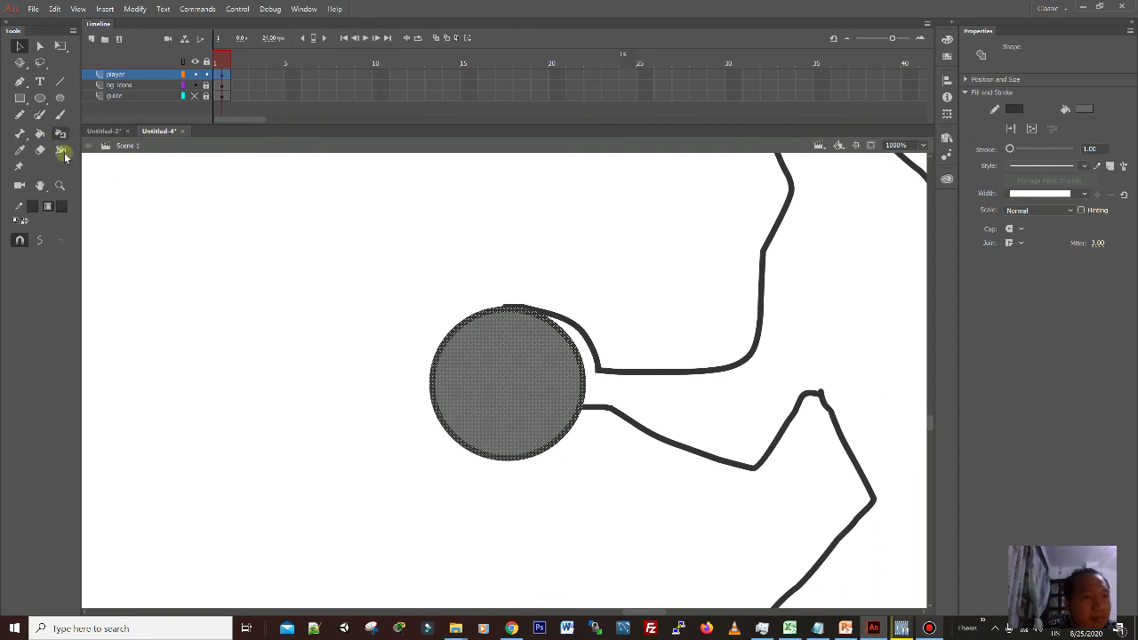
left_click(63, 116)
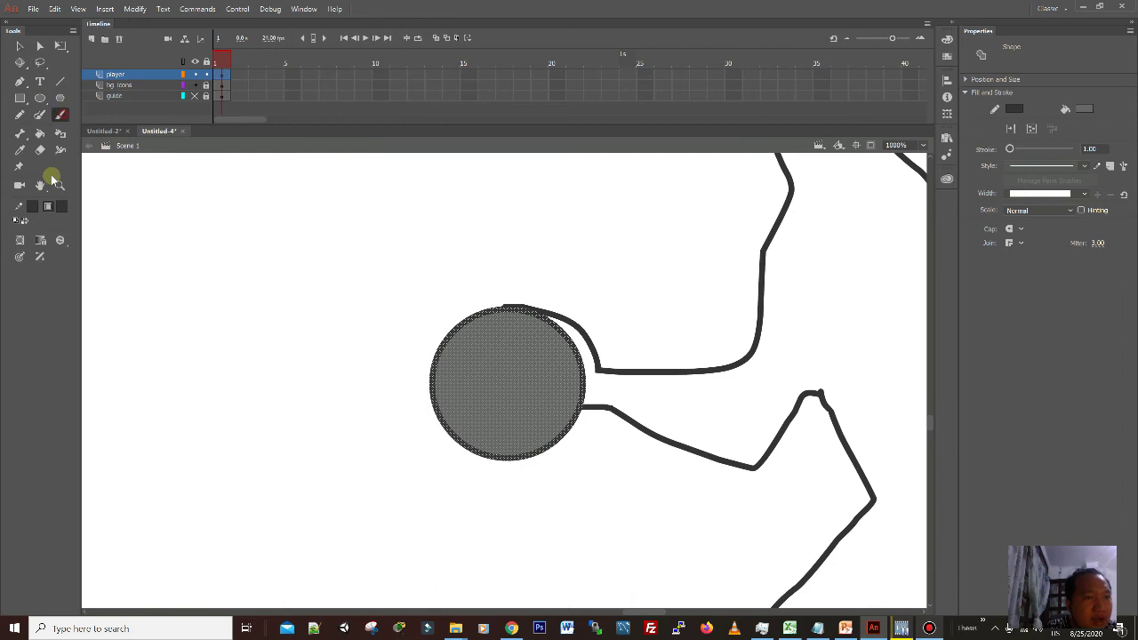
left_click(61, 240)
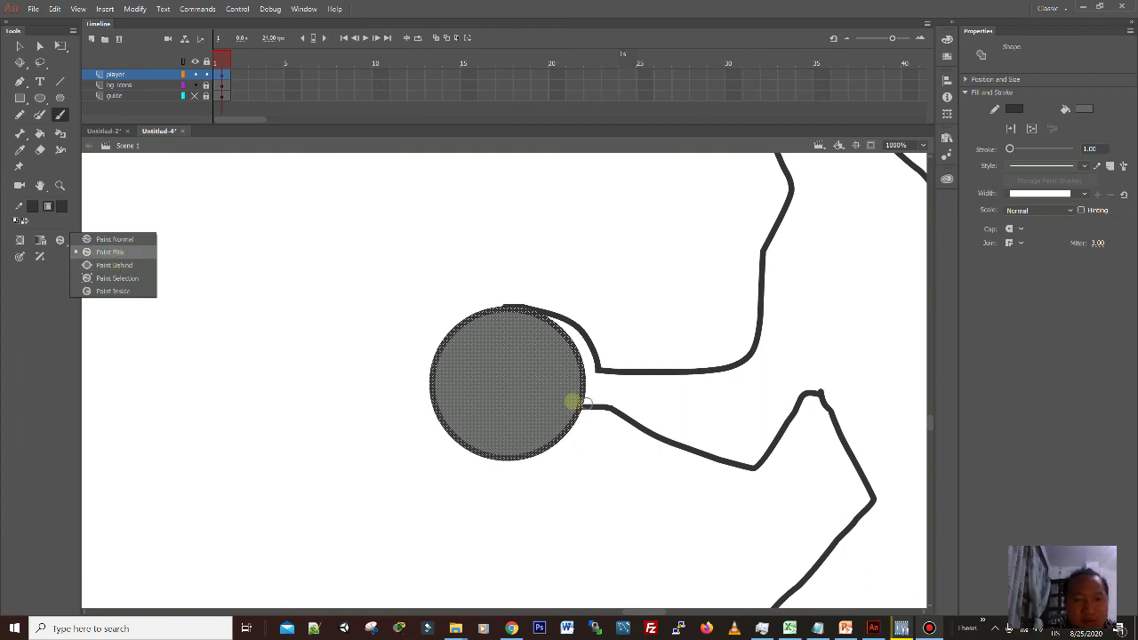
key("v")
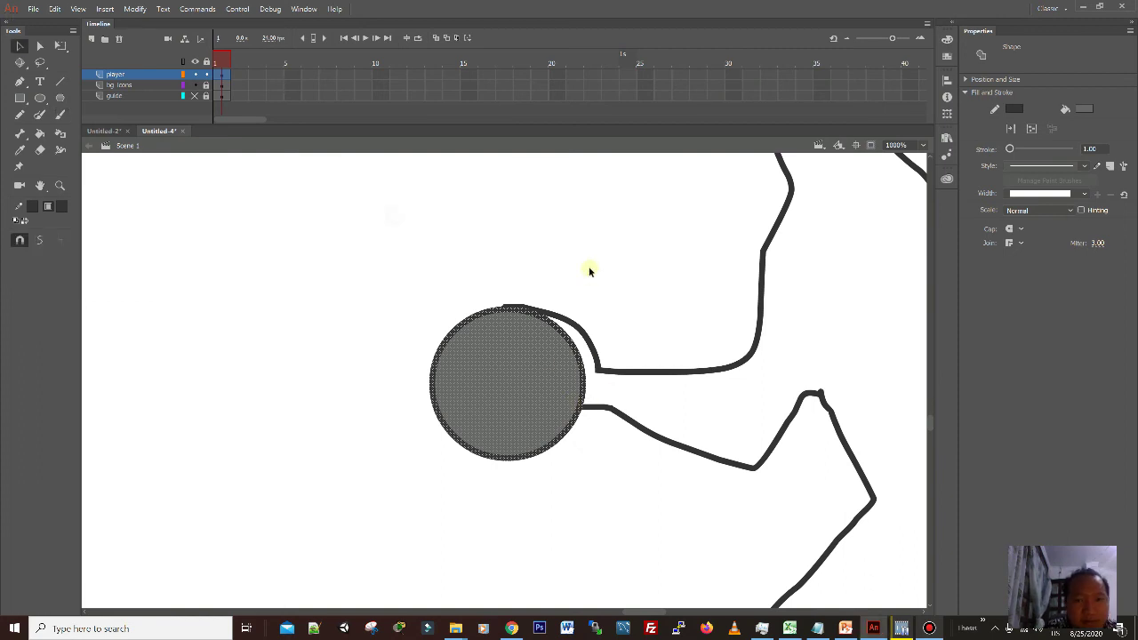
left_click(594, 273)
scroll(475, 246, "right", 5)
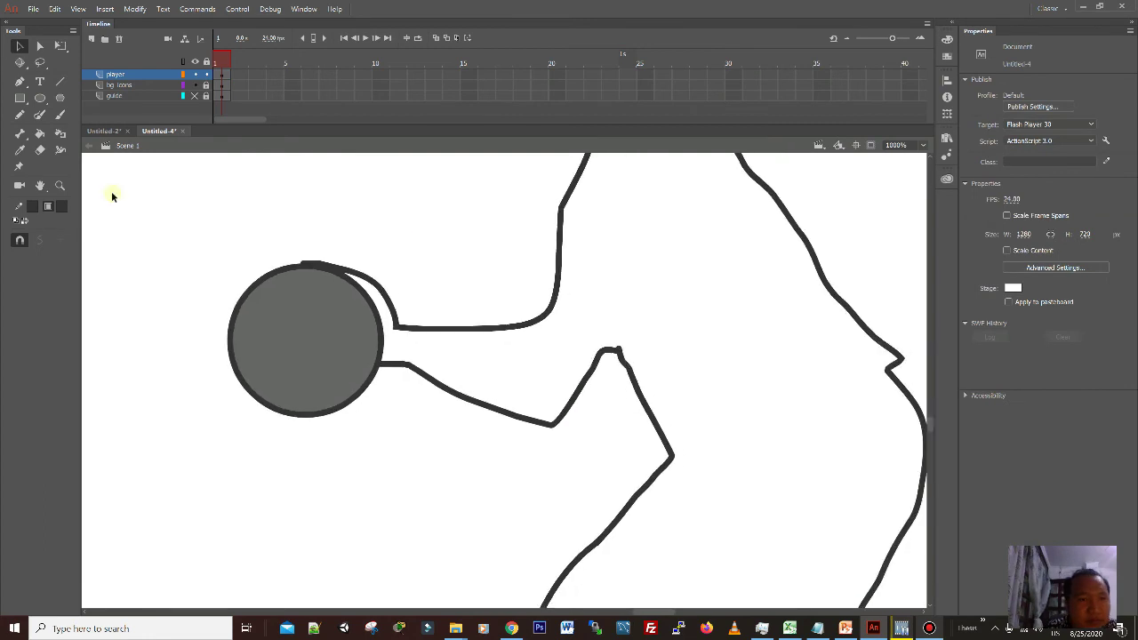
left_click(60, 114)
left_click_drag(546, 331, 368, 293)
mouse_move(382, 354)
left_mouse_down()
mouse_move(491, 356)
mouse_move(462, 376)
left_mouse_up()
left_click(249, 310)
left_click(439, 358)
- Adjust the brush size and paint the player's torso, shorts and thighs solid dark grey up to the outline
left_click_drag(1008, 302, 1010, 302)
mouse_move(551, 351)
left_mouse_down()
mouse_move(478, 373)
mouse_move(530, 398)
mouse_move(506, 383)
mouse_move(581, 302)
mouse_move(613, 227)
left_mouse_up()
mouse_move(595, 229)
left_mouse_down()
mouse_move(435, 322)
mouse_move(427, 294)
mouse_move(488, 234)
mouse_move(477, 264)
mouse_move(399, 278)
mouse_move(498, 378)
mouse_move(310, 394)
mouse_move(481, 330)
mouse_move(510, 399)
mouse_move(536, 355)
left_mouse_up()
scroll(498, 379, "down", 3)
scroll(516, 364, "down", 4)
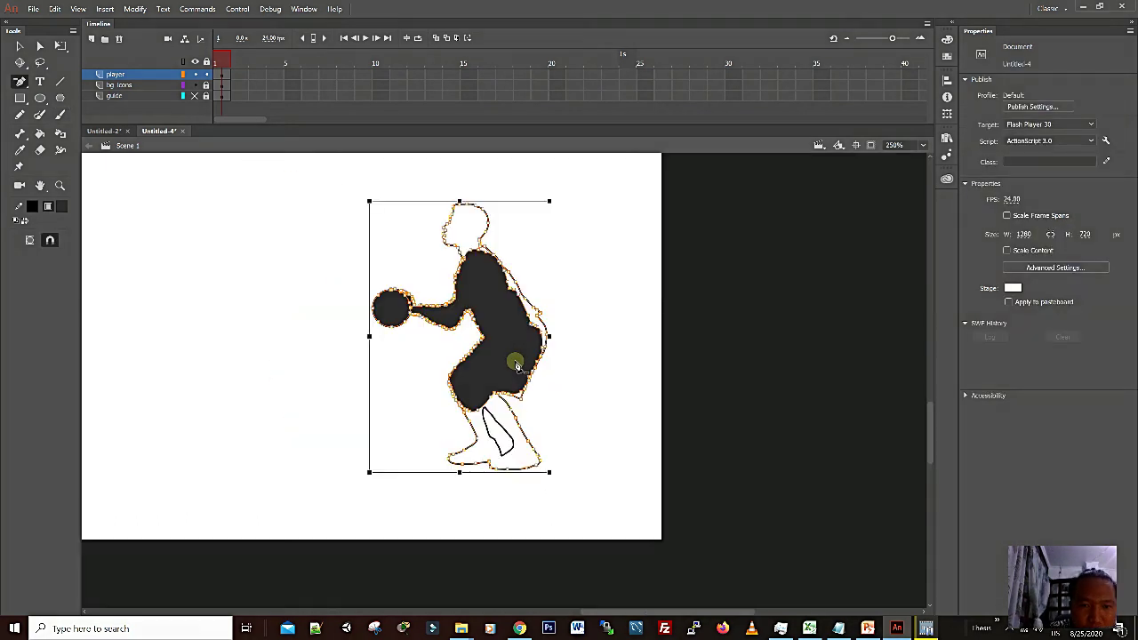
key("ctrl+z")
mouse_move(480, 259)
left_mouse_down()
mouse_move(527, 315)
mouse_move(507, 355)
left_mouse_up()
scroll(507, 355, "up", 4)
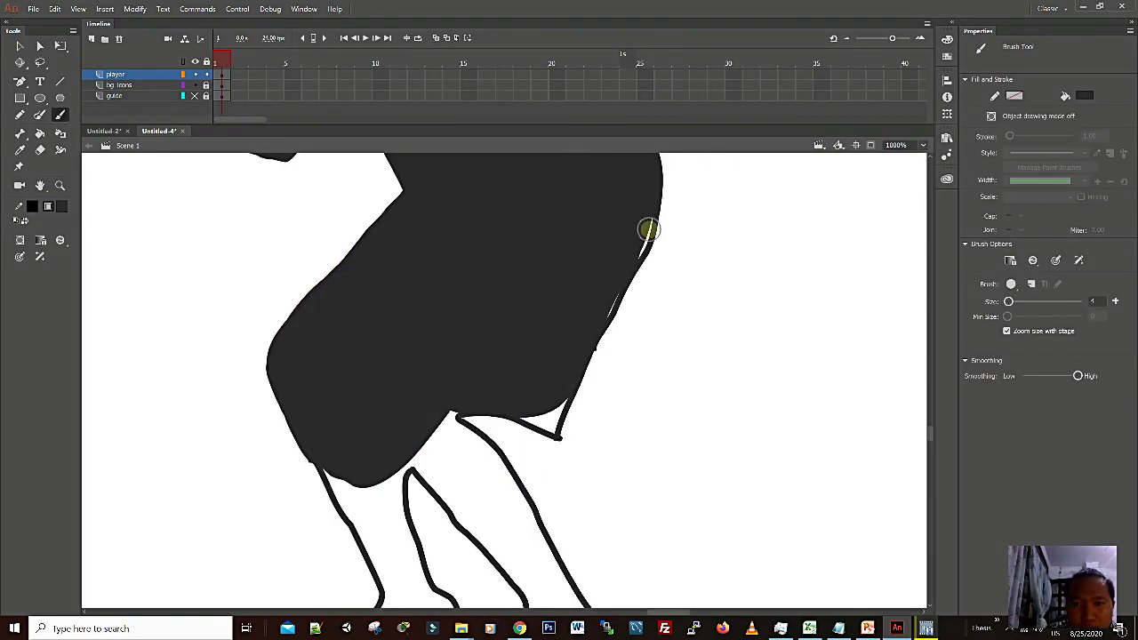
mouse_move(647, 229)
left_mouse_down()
mouse_move(560, 410)
mouse_move(520, 410)
left_mouse_up()
- Paint the player's head and neck solid dark grey
scroll(485, 388, "up", 10)
mouse_move(424, 360)
left_mouse_down()
mouse_move(460, 307)
mouse_move(474, 223)
mouse_move(468, 264)
mouse_move(338, 307)
mouse_move(381, 356)
mouse_move(427, 343)
left_mouse_up()
scroll(475, 223, "up", 2)
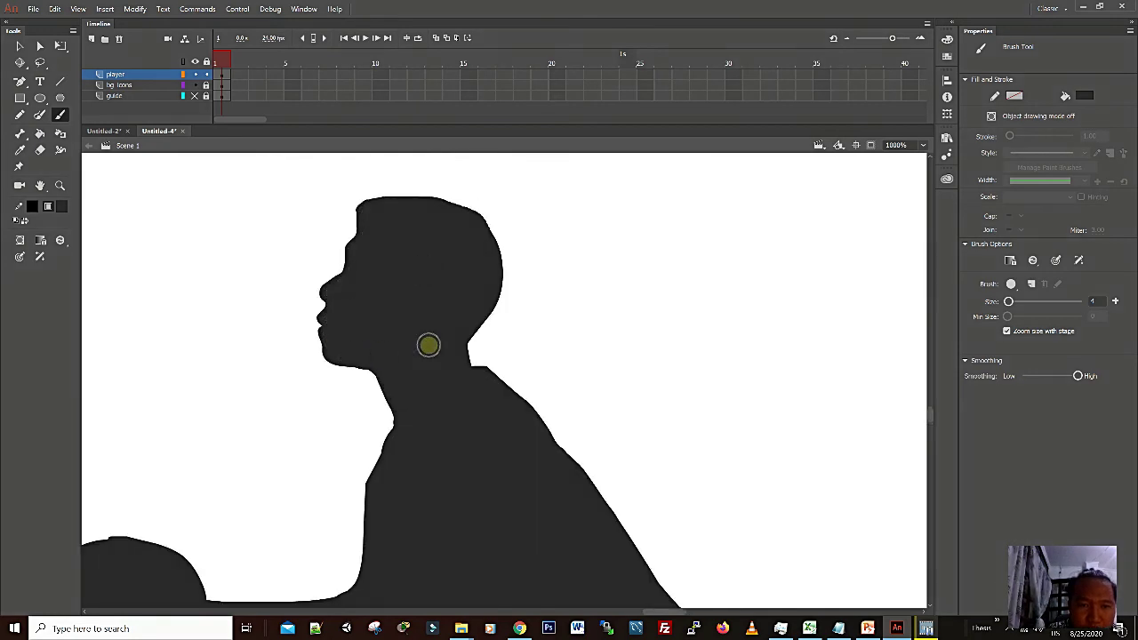
- Paint the player's lower legs and feet solid dark grey to complete the silhouette
scroll(508, 294, "down", 10)
scroll(507, 294, "down", 10)
left_click_drag(426, 419, 338, 502)
scroll(363, 330, "down", 4)
mouse_move(364, 333)
left_mouse_down()
mouse_move(376, 434)
mouse_move(362, 469)
mouse_move(413, 440)
mouse_move(445, 483)
mouse_move(348, 463)
mouse_move(323, 518)
mouse_move(425, 525)
mouse_move(524, 453)
mouse_move(452, 536)
mouse_move(558, 532)
mouse_move(530, 400)
mouse_move(487, 308)
mouse_move(417, 303)
mouse_move(478, 345)
mouse_move(534, 429)
mouse_move(518, 516)
left_mouse_up()
scroll(582, 310, "down", 5)
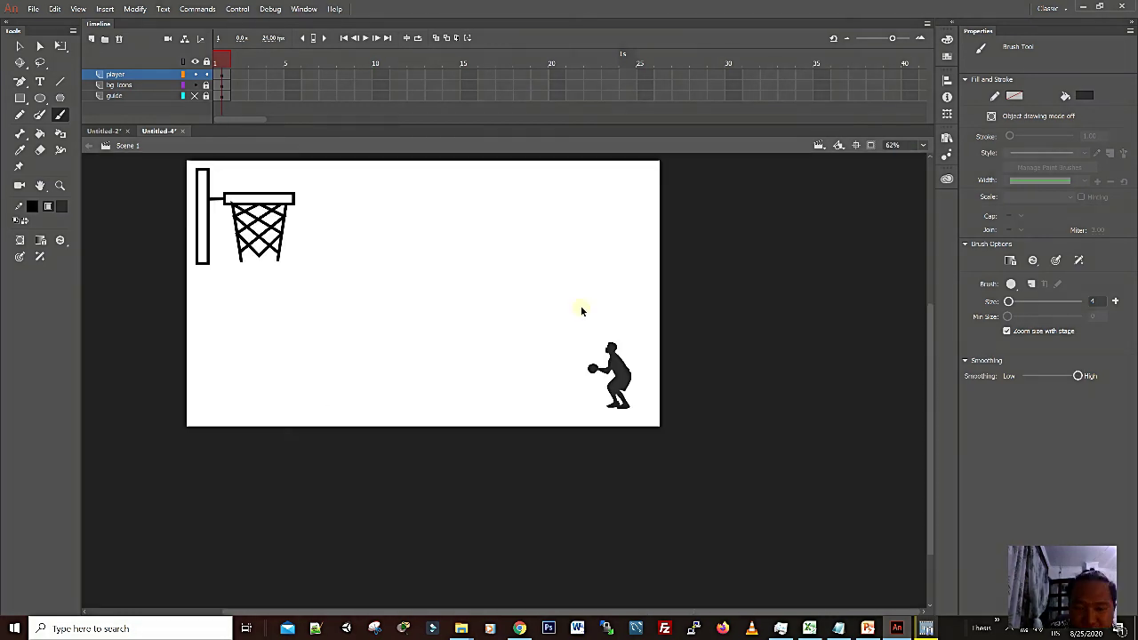
- Place the enlarged player1 instance just above the stage's lower edge near the right corner, and deselect it
scroll(461, 294, "up", 2)
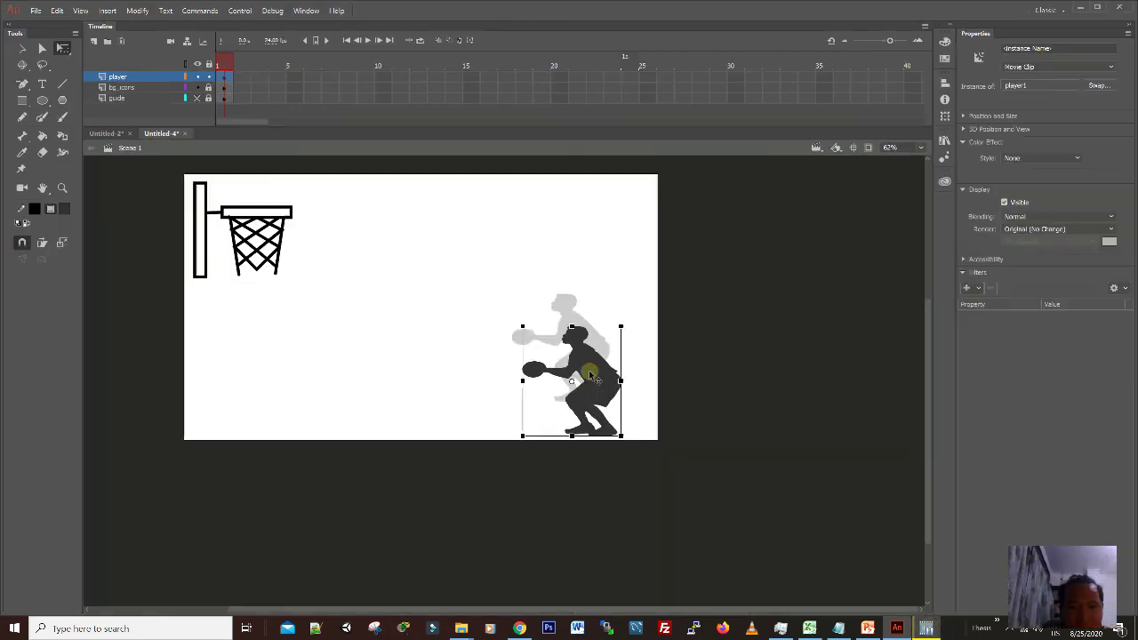
left_click_drag(591, 377, 590, 374)
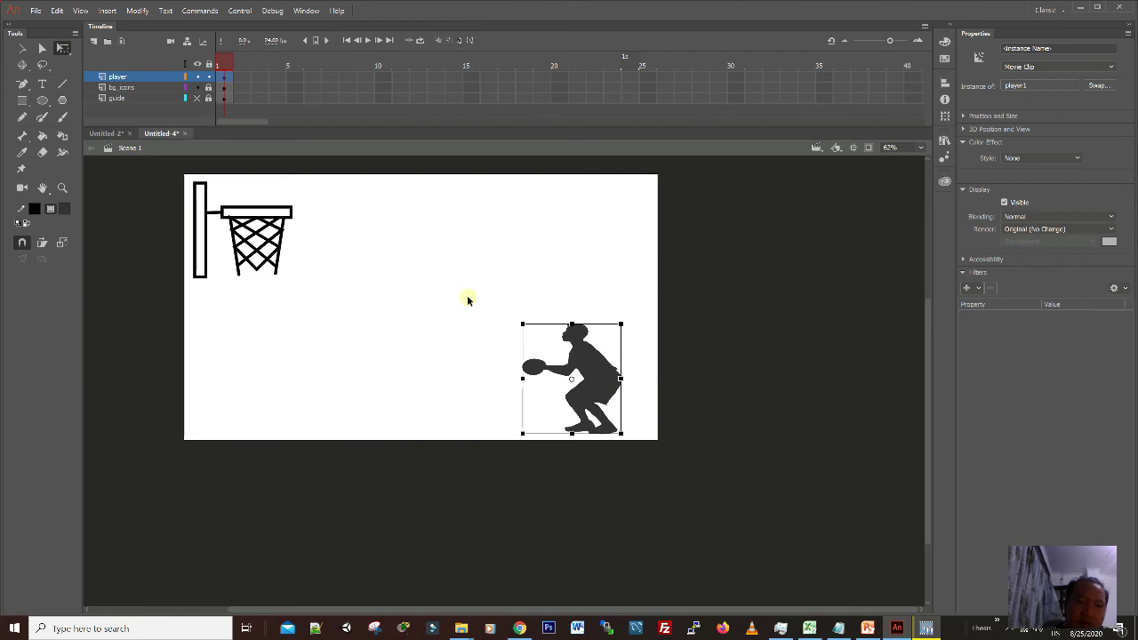
left_click(22, 48)
left_click(398, 292)
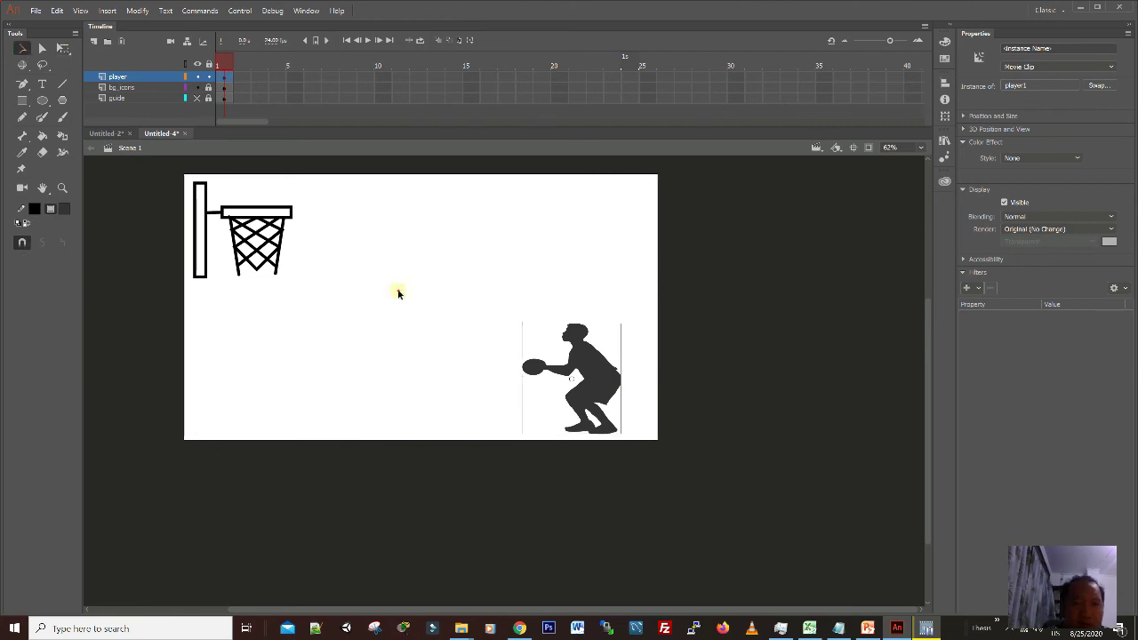
left_click(495, 395)
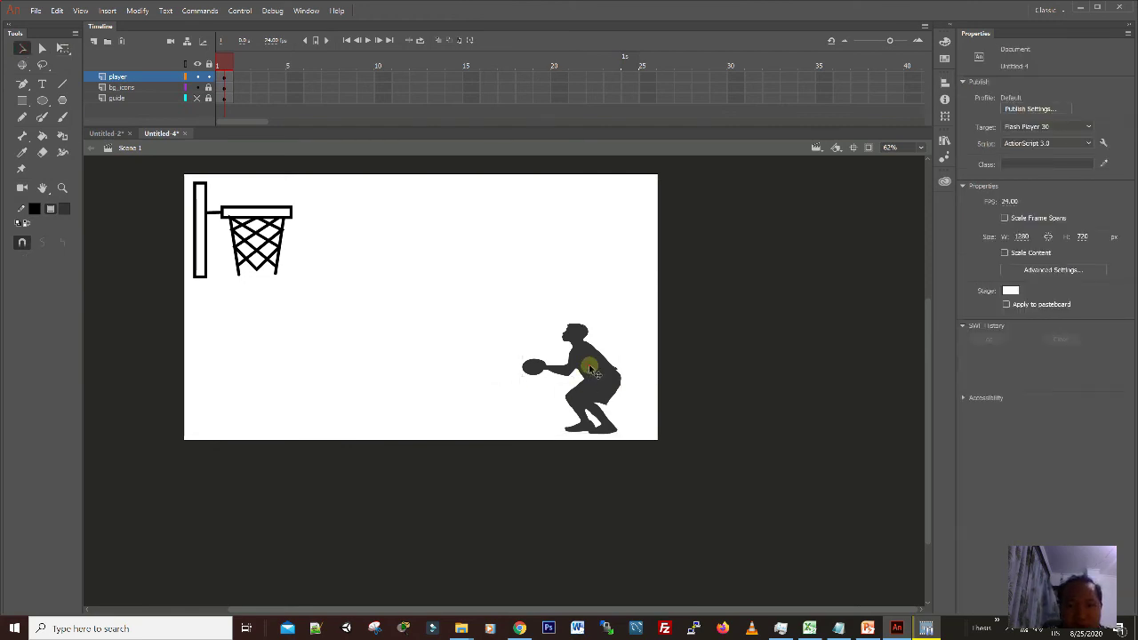
- Open the player1 movie clip for editing, preview it in the library, and return to Scene 1
double_click(590, 368)
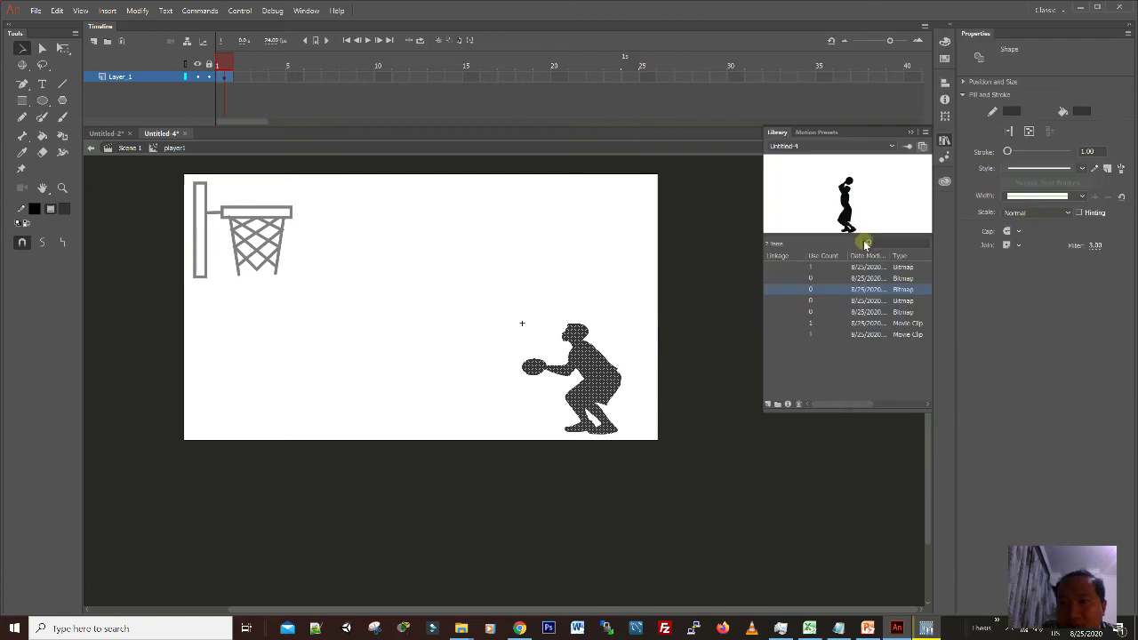
left_click(886, 325)
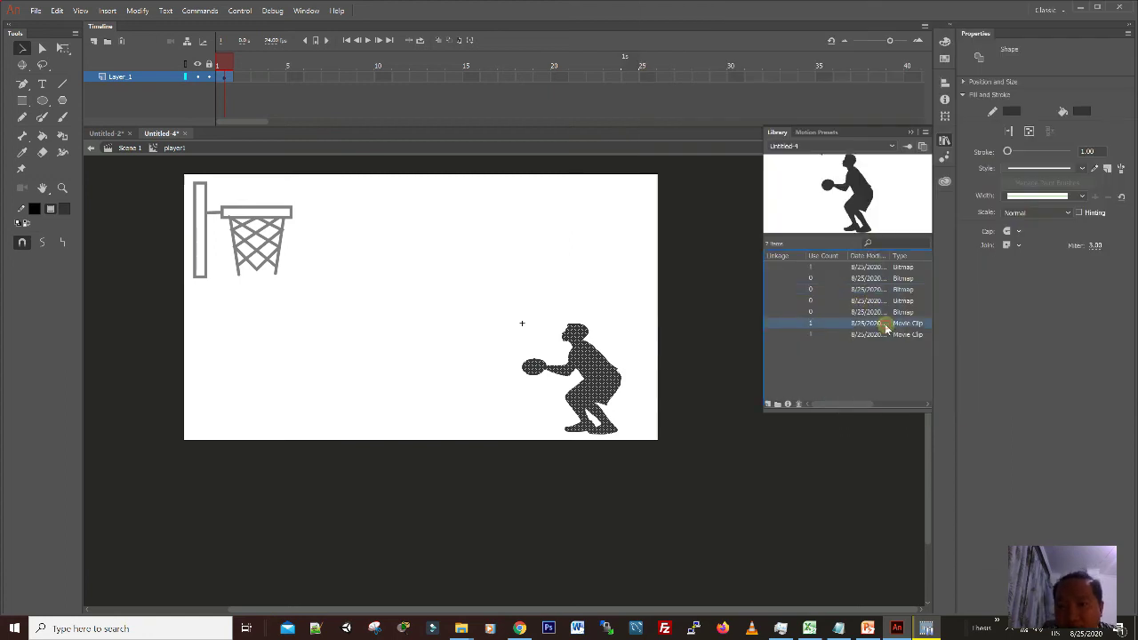
left_click_drag(890, 327, 586, 343)
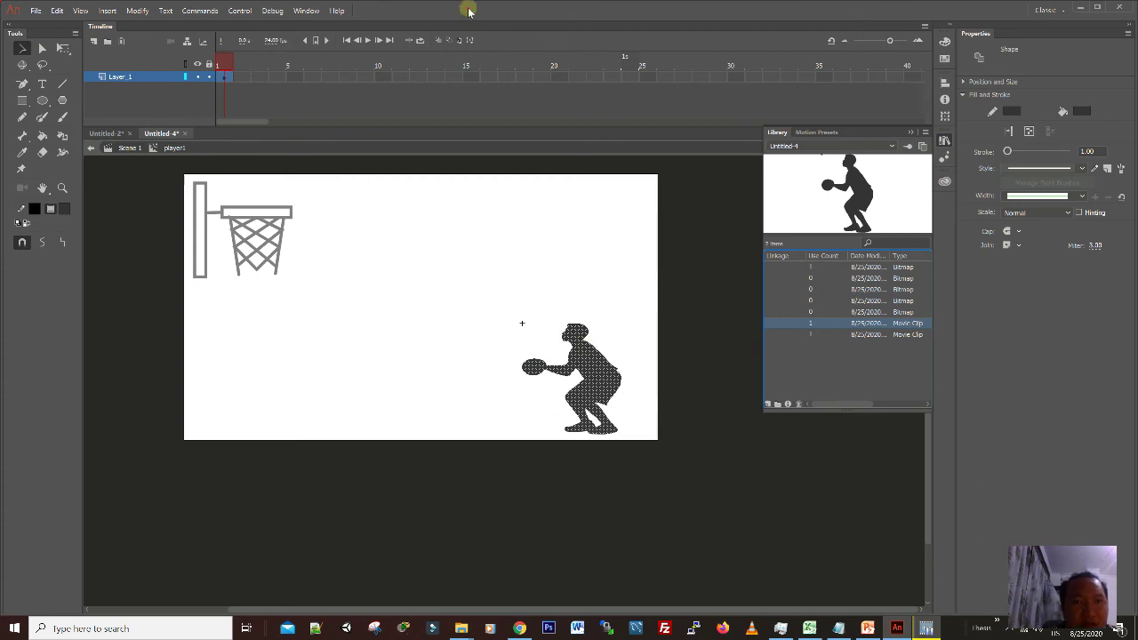
left_click(119, 149)
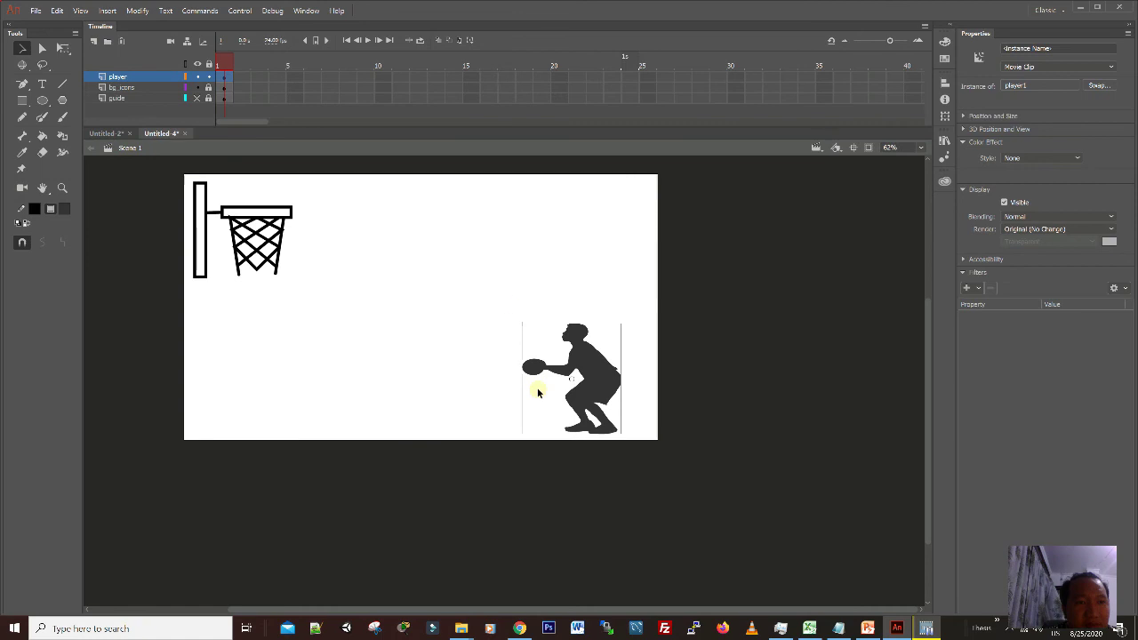
- Inside the player1 movie clip, insert keyframes on every frame from 2 to 15, holding the crouching pose
double_click(594, 371)
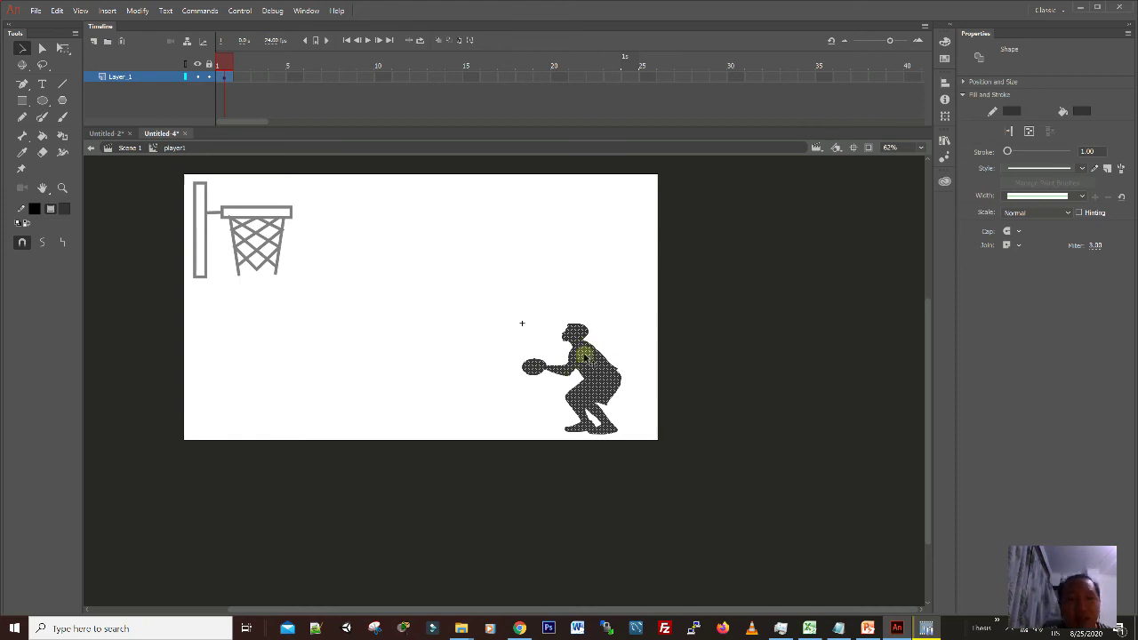
left_click_drag(231, 80, 245, 82)
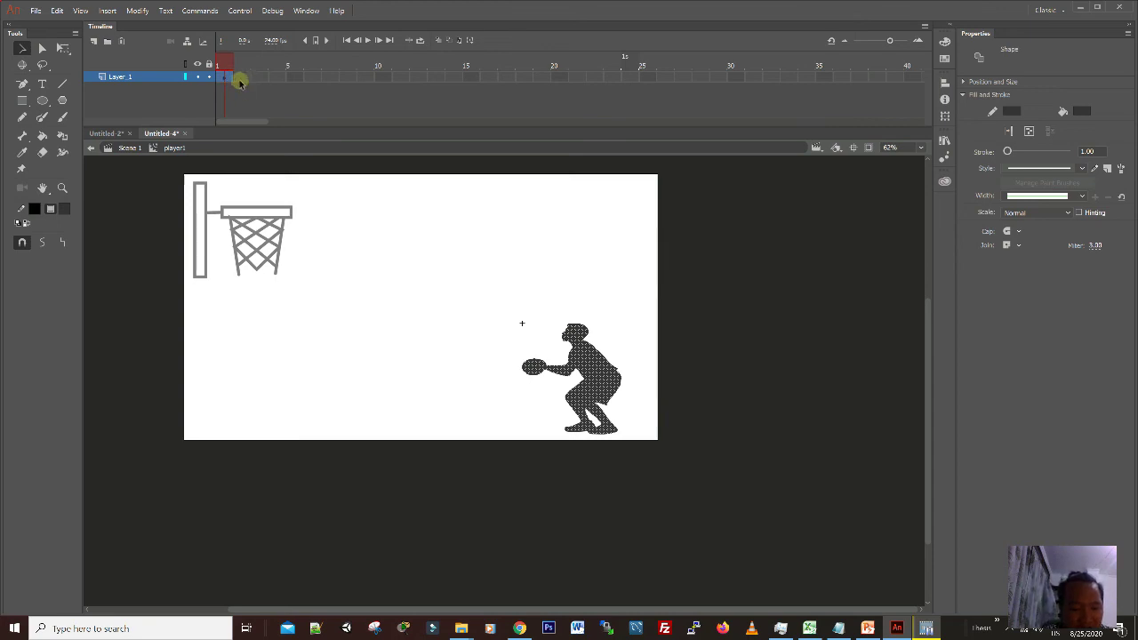
key("F6")
key("F6")
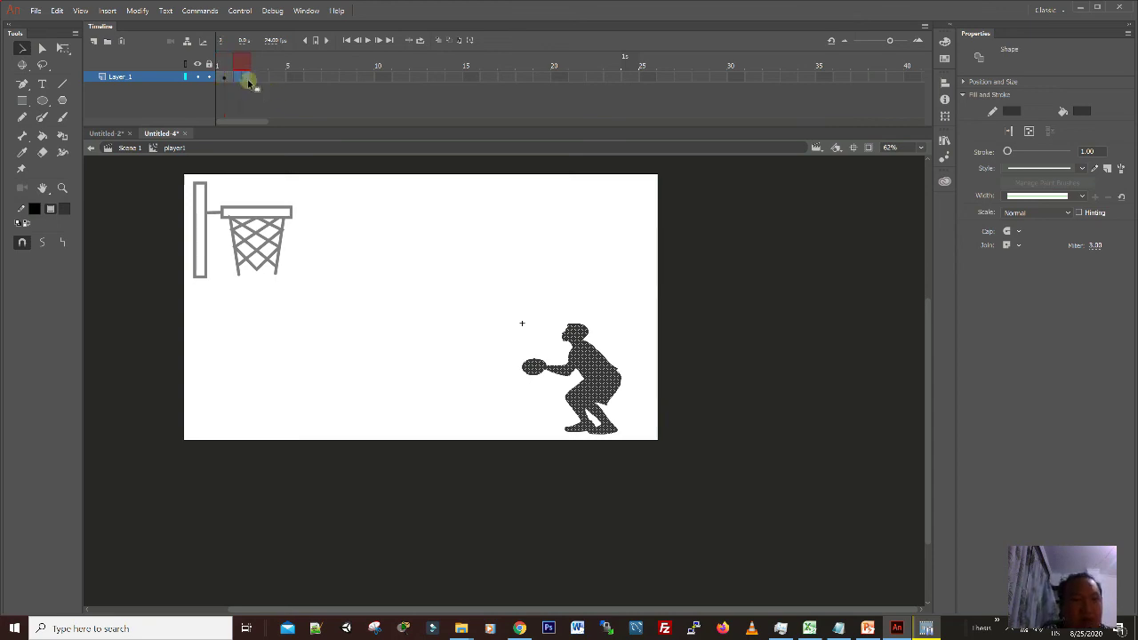
key("F6")
key("F6")
key("F6")
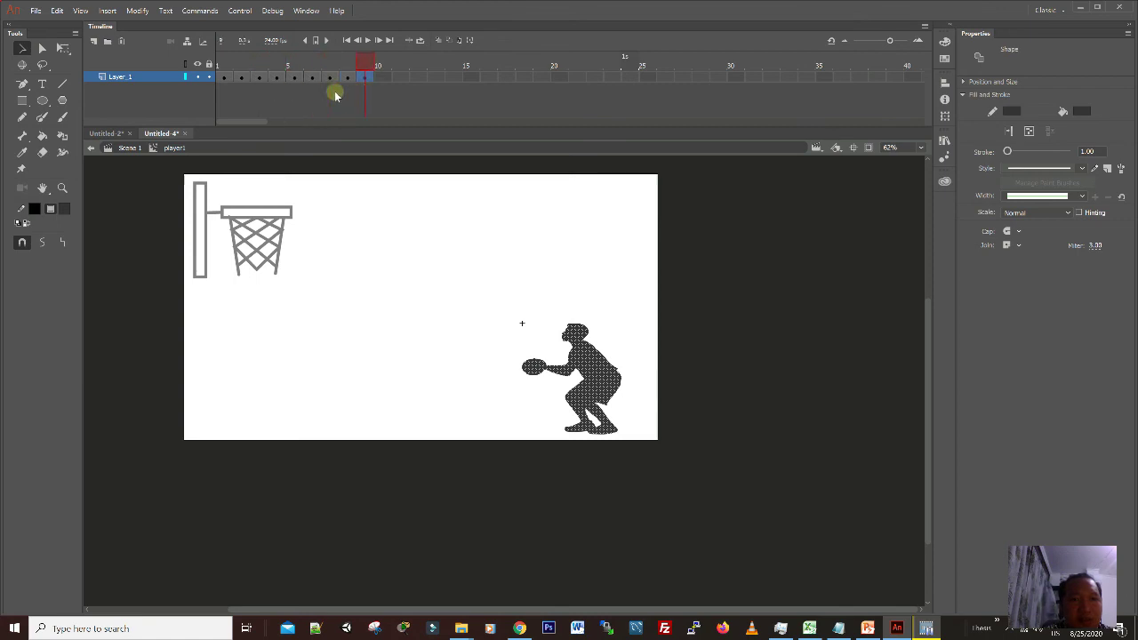
key("F6")
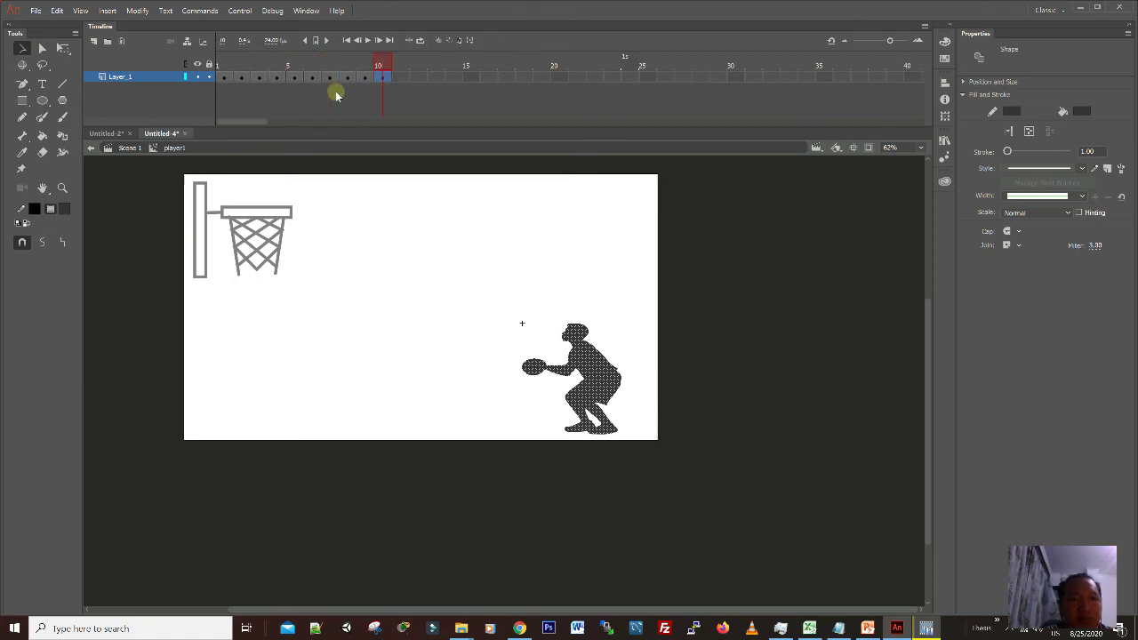
key("F6")
key("F6")
key("F6")
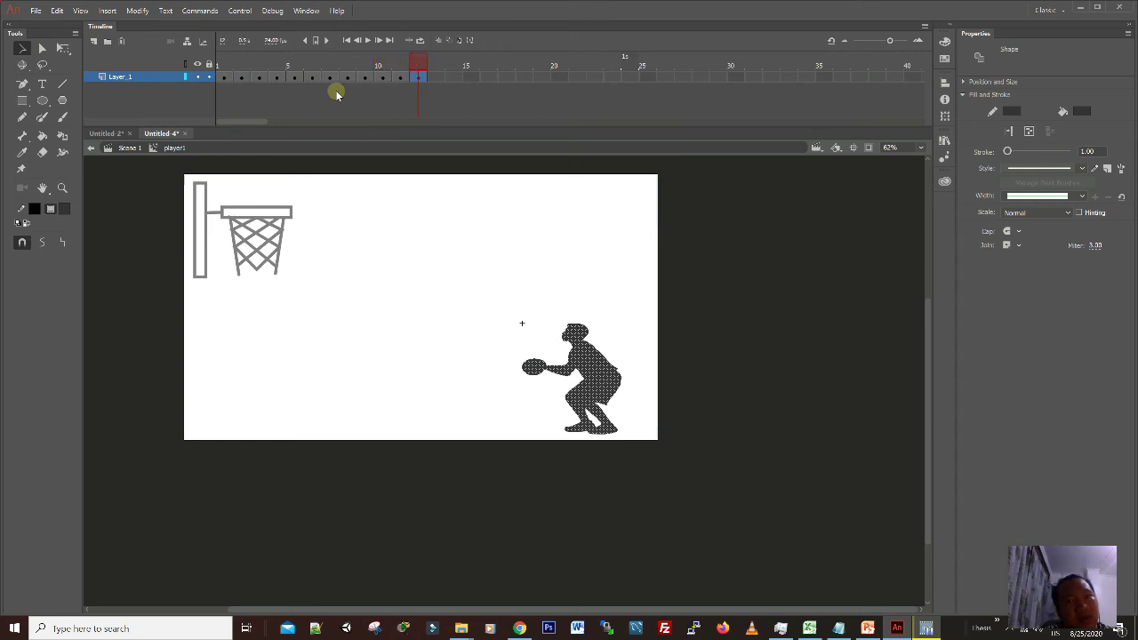
key("F6")
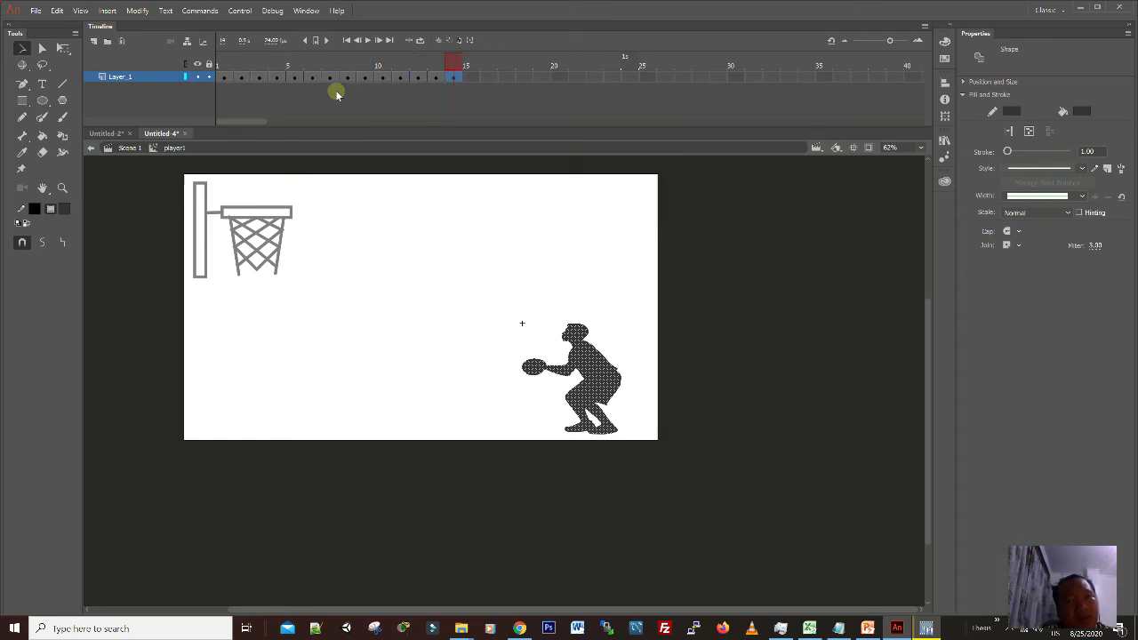
key("F6")
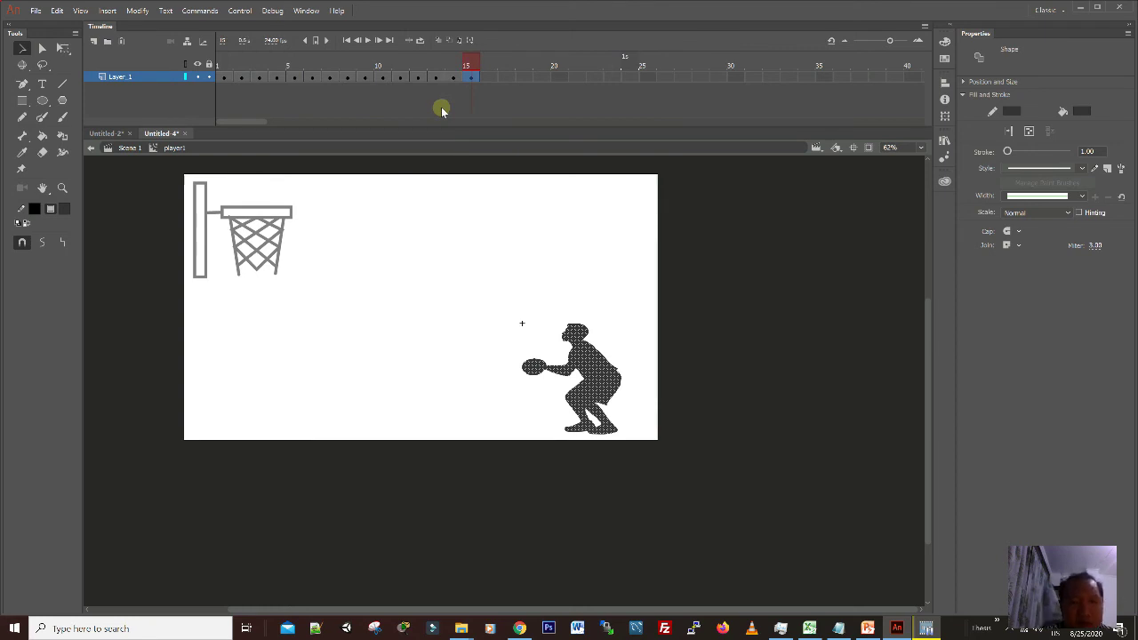
- Insert a blank keyframe at frame 16 of player1 and turn on onion skinning to show the previous pose
left_click(487, 79)
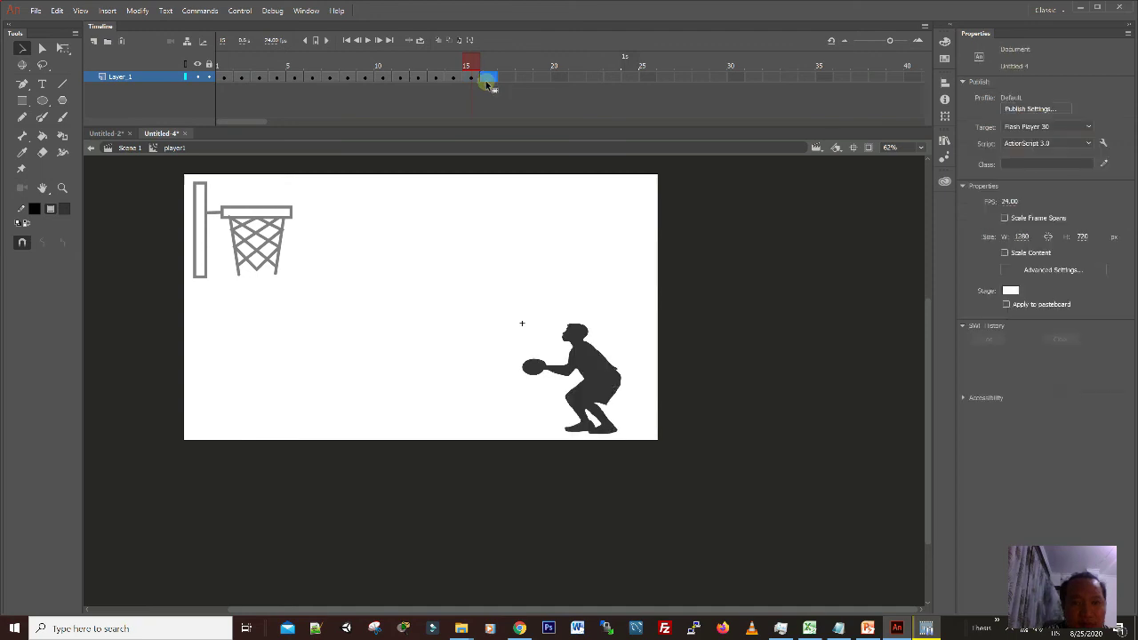
key("F7")
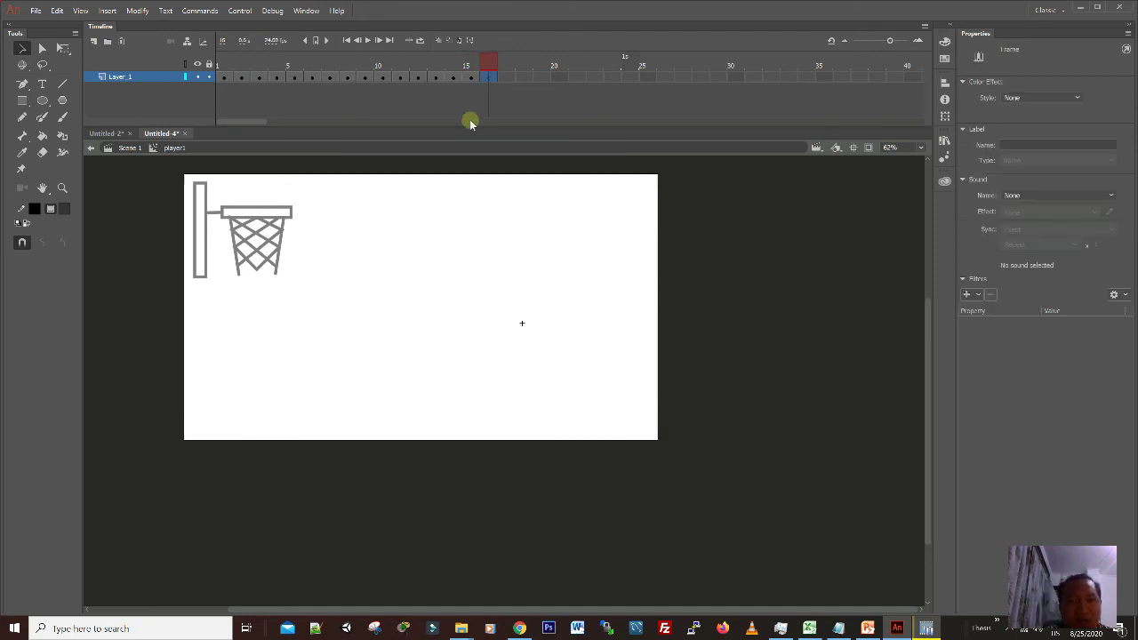
left_click(471, 78)
left_click(488, 77)
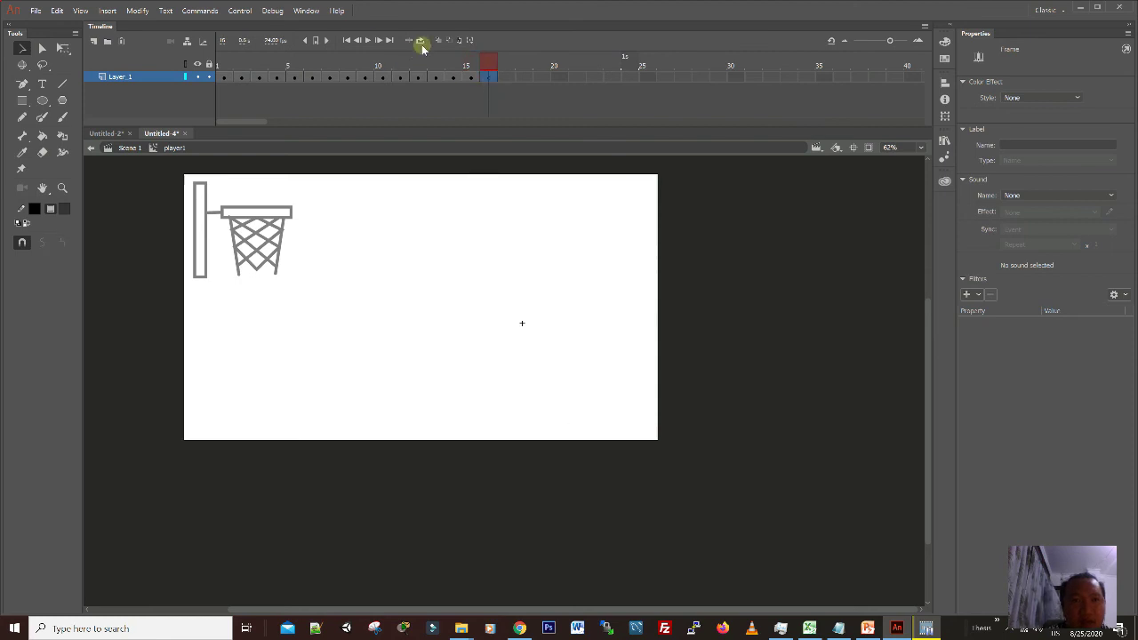
left_click(439, 40)
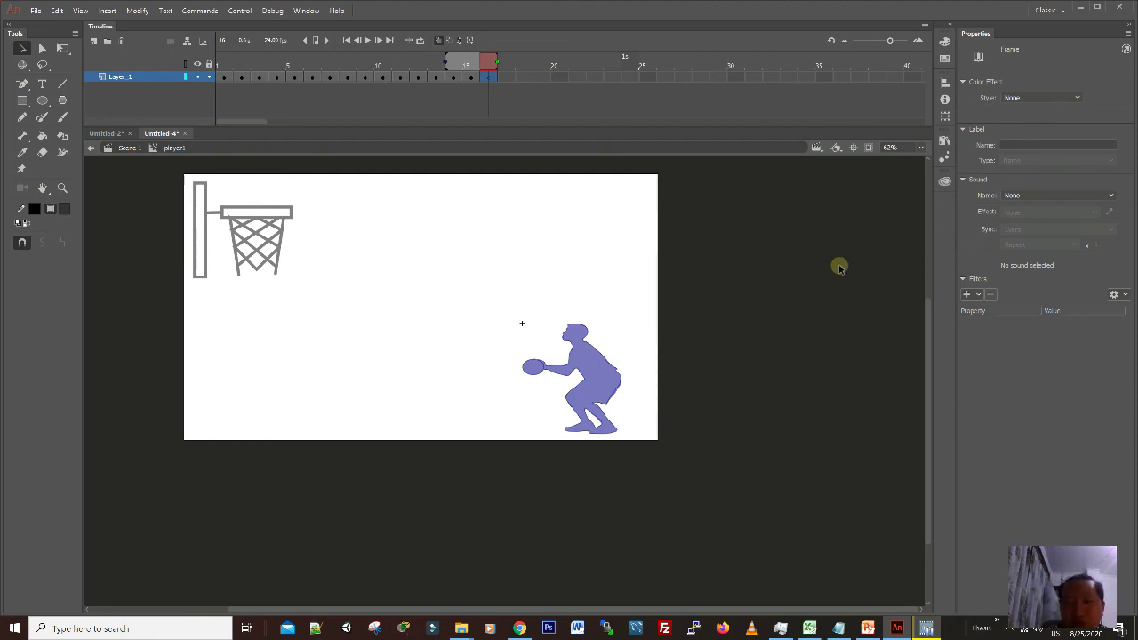
- Place the 2.png bitmap from the library on frame 16 of player1, over the onion-skinned crouching pose
left_click(944, 140)
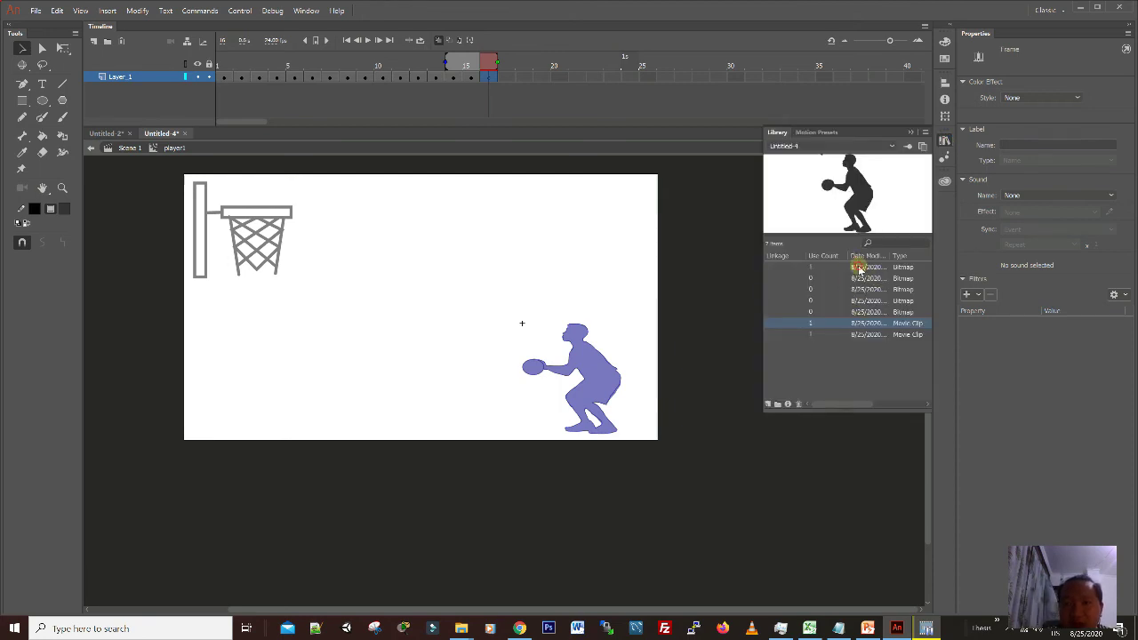
left_click(859, 268)
left_click(861, 279)
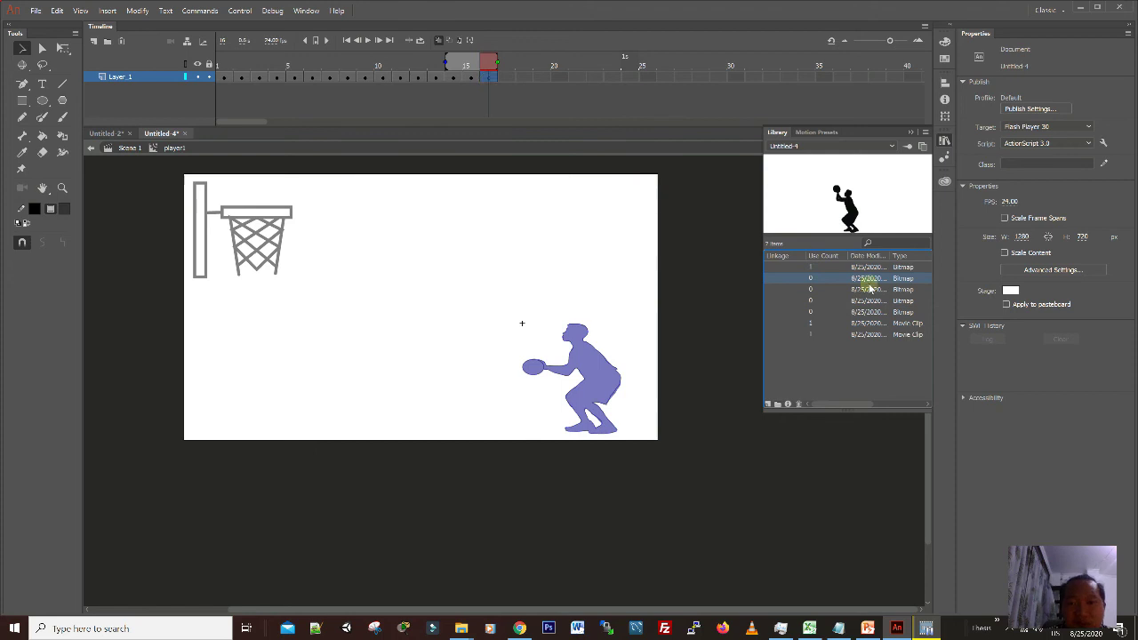
left_click_drag(868, 281, 588, 368)
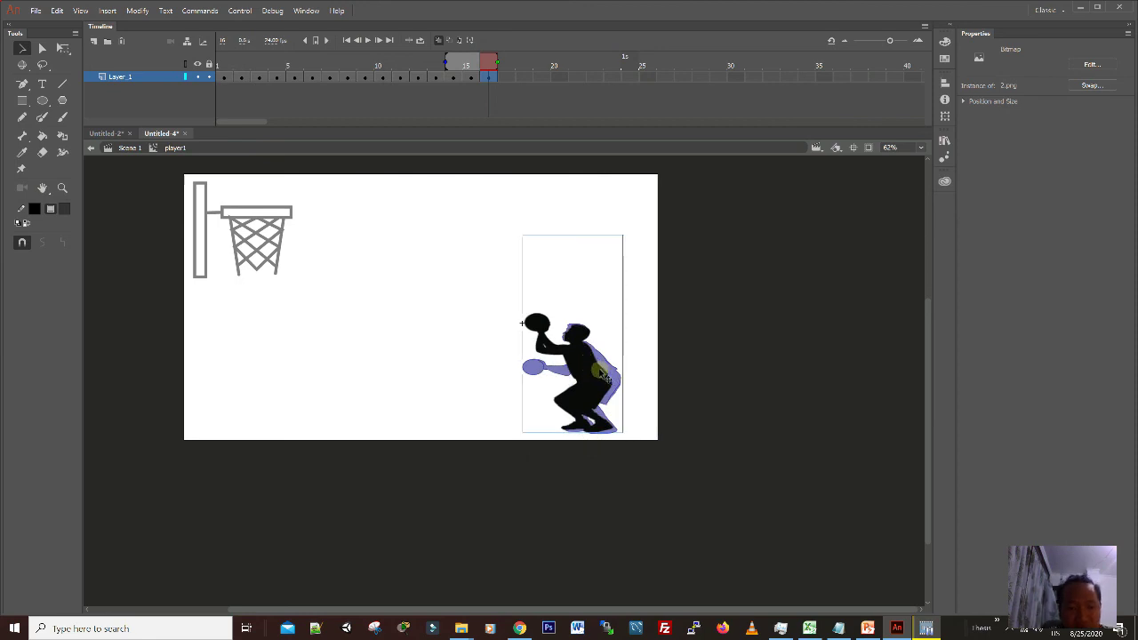
- Enlarge the 2.png figure with Free Transform and align its body and feet with the onion-skinned previous pose
key("ctrl+t")
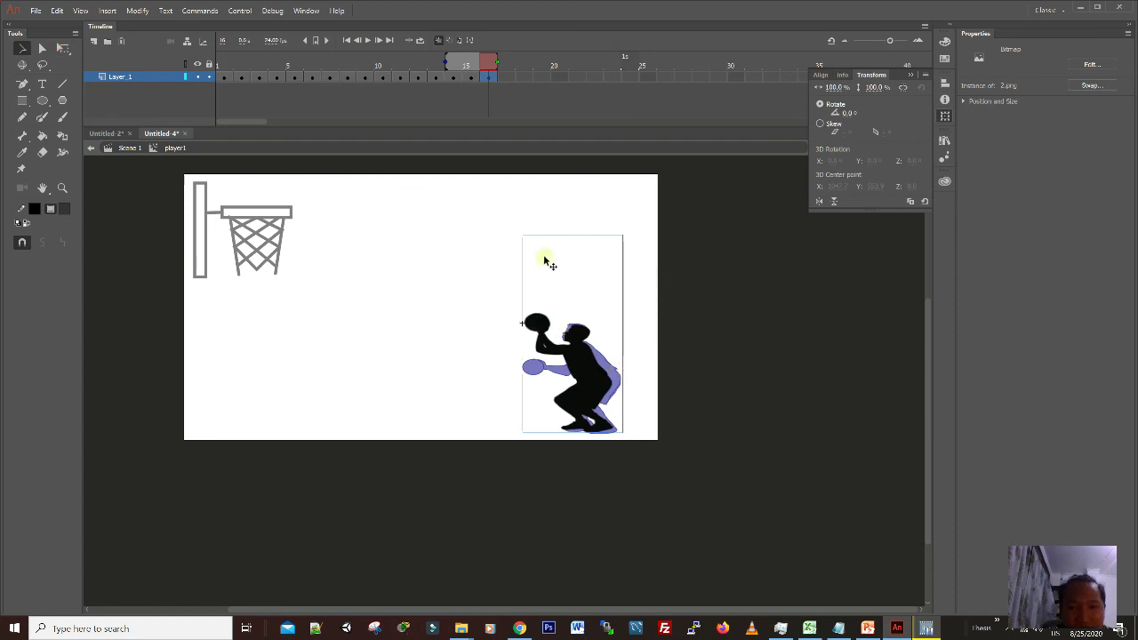
left_click(62, 48)
left_click(569, 332)
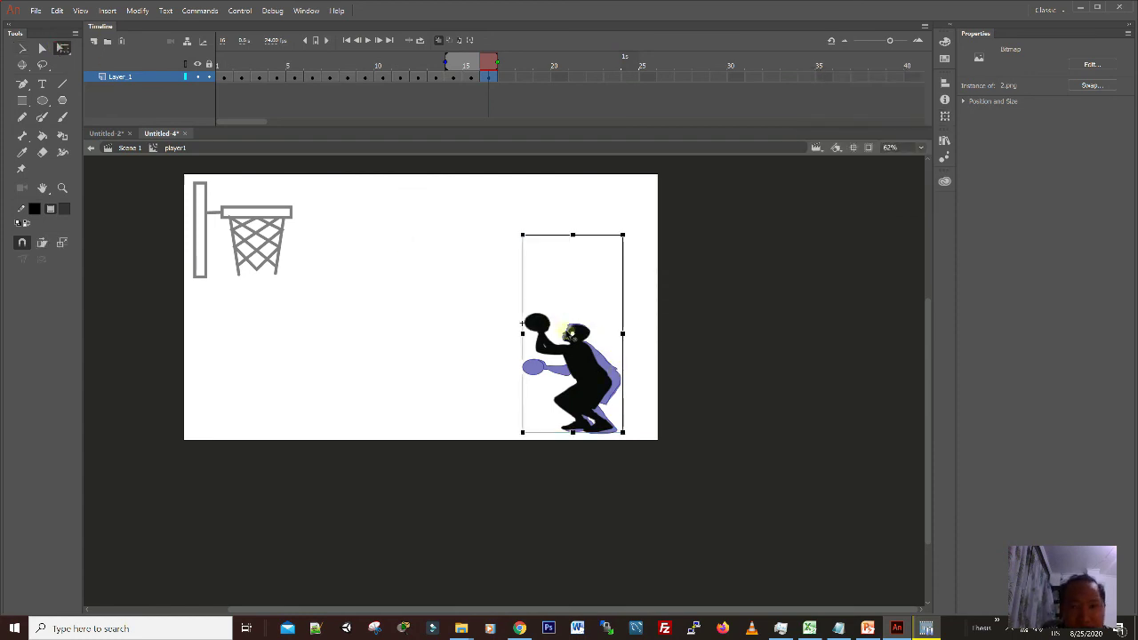
left_click_drag(623, 433, 638, 442)
left_click_drag(595, 393, 597, 386)
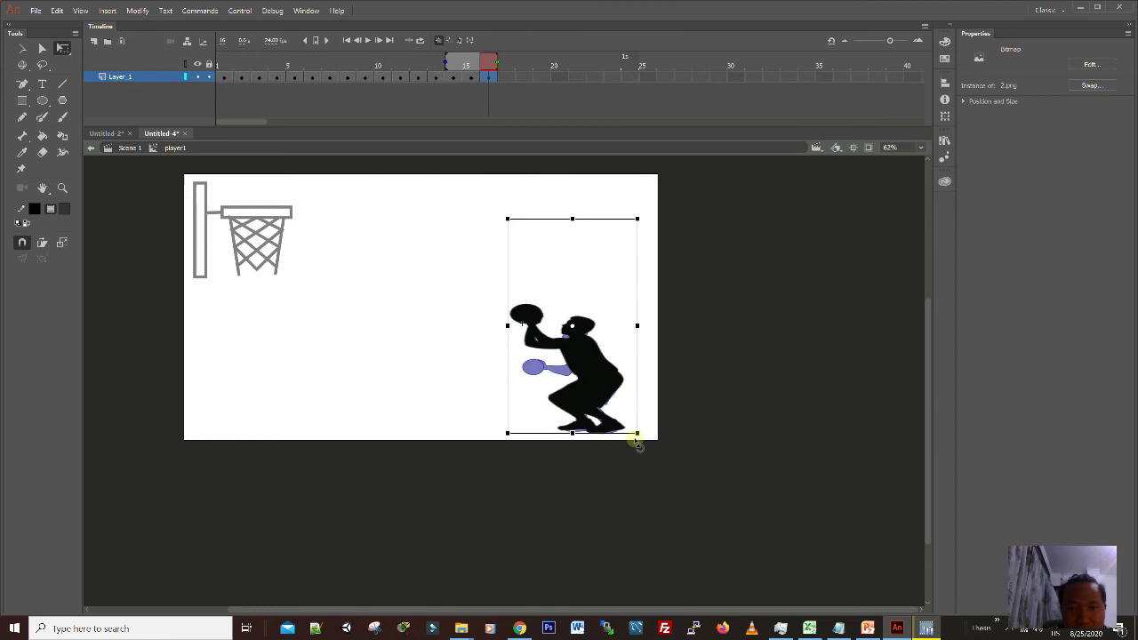
left_click_drag(633, 432, 630, 432)
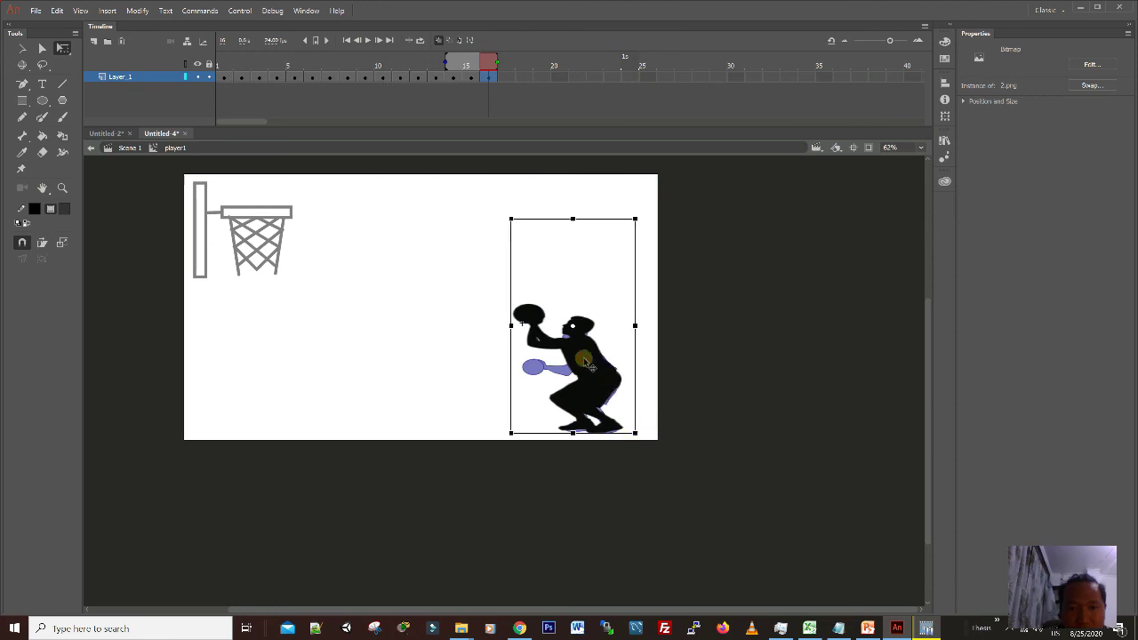
left_click_drag(585, 362, 587, 365)
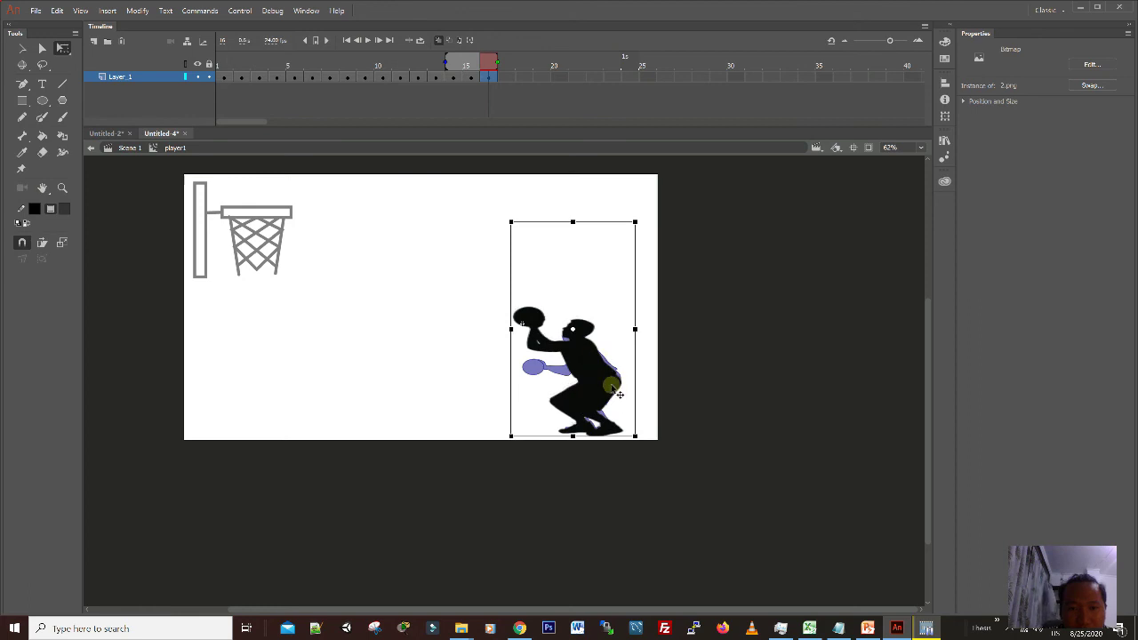
- Insert keyframes on every frame from 17 to 30 of player1, holding the 2.png raised-ball pose
left_click(506, 78)
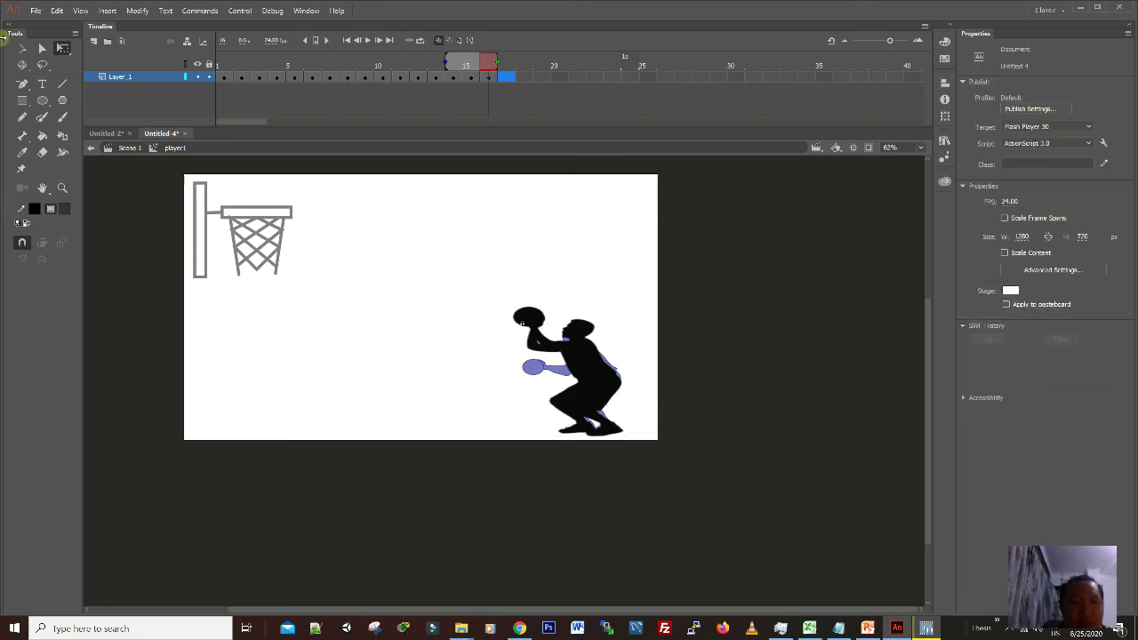
left_click(23, 50)
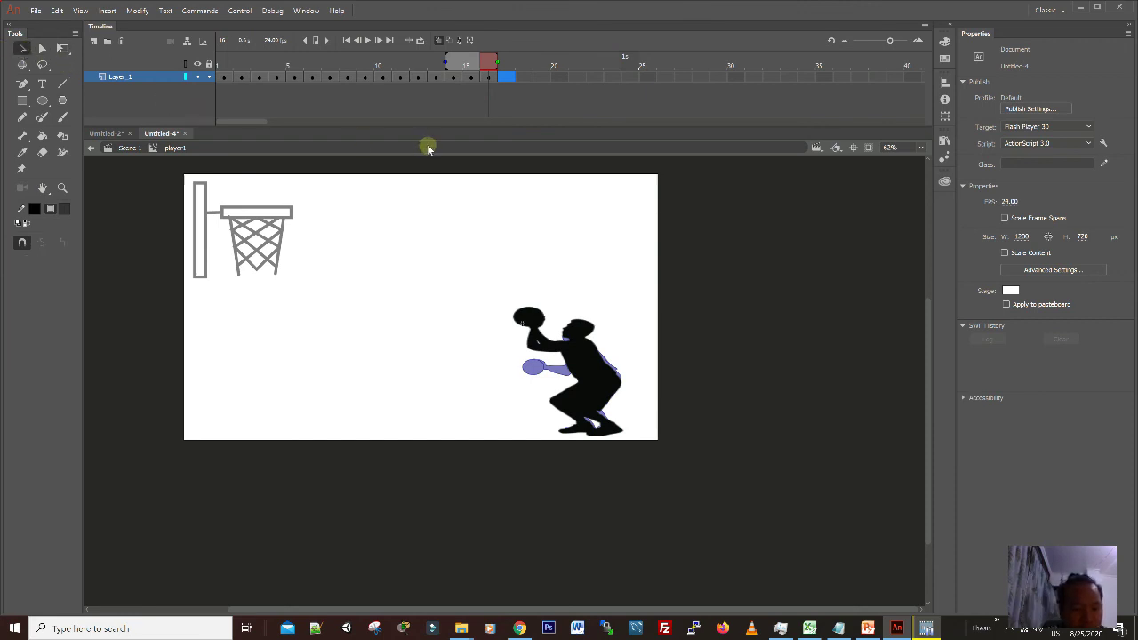
key("F6")
key("F6")
key("F6")
key("F6")
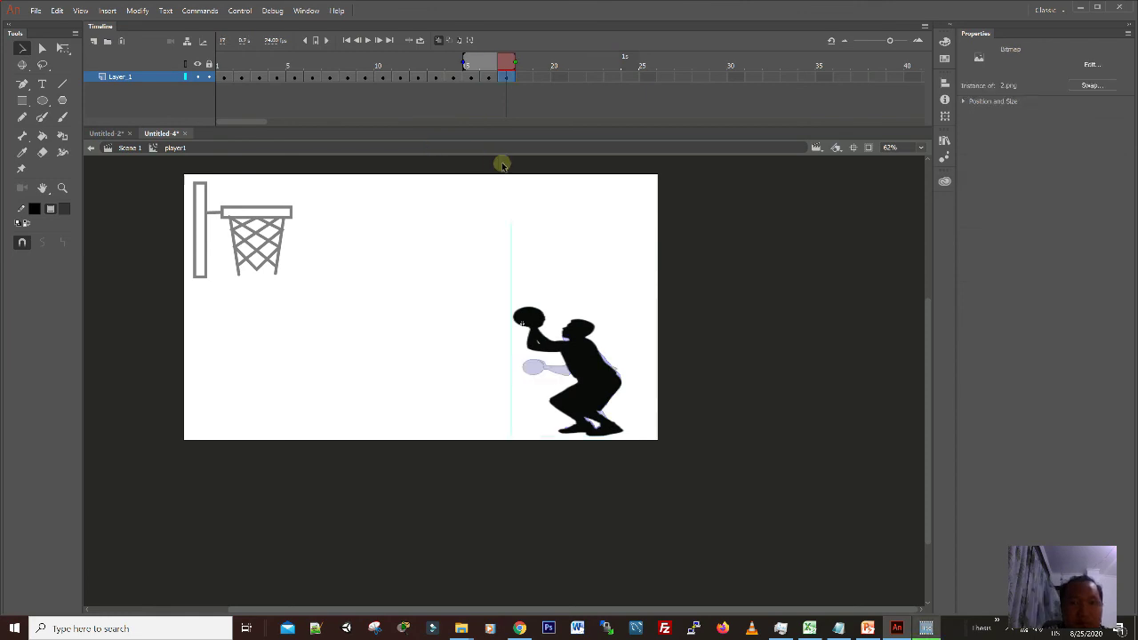
key("F6")
key("F6")
key("F6")
key("F6")
key("F6")
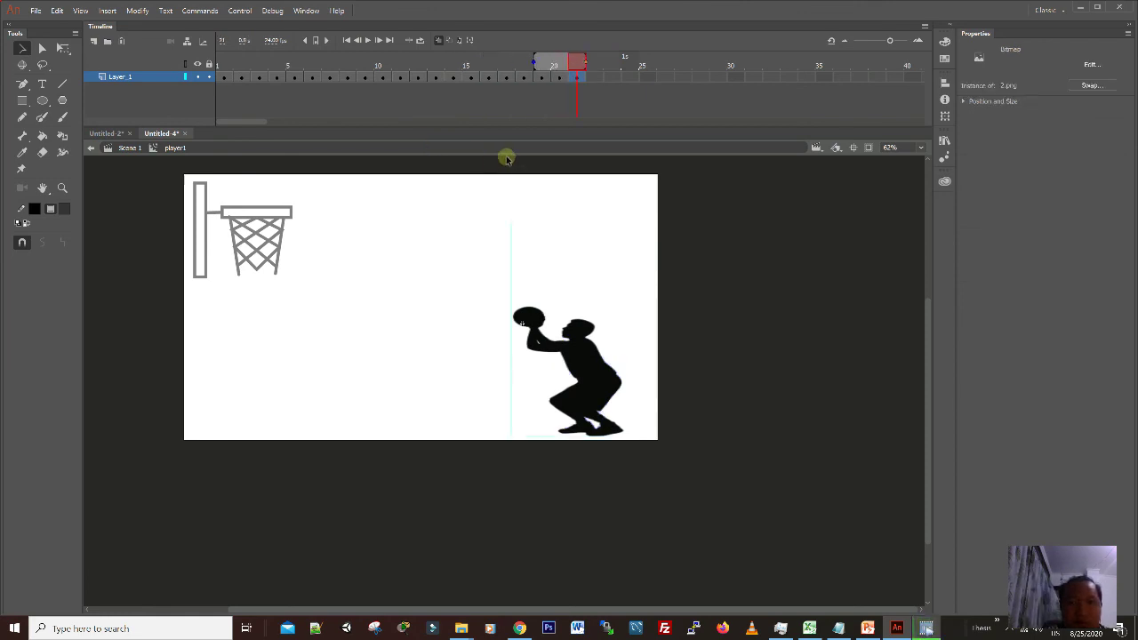
key("F6")
key("F6")
key("F6")
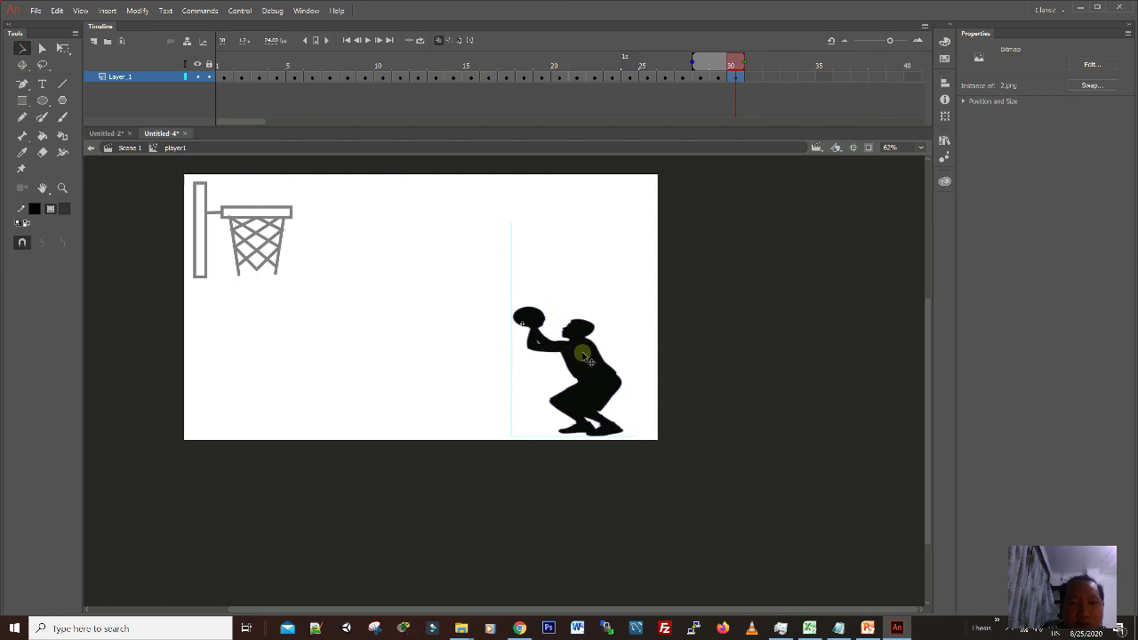
- Return to Scene 1, test the movie to check the player's two poses, and close the preview
left_click_drag(719, 71, 735, 114)
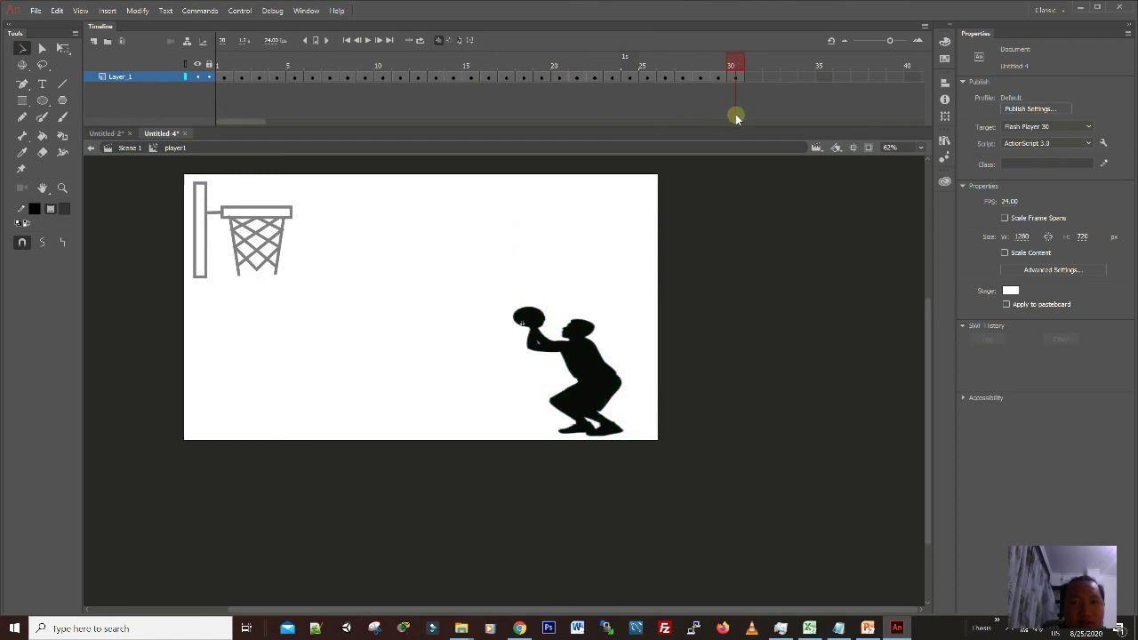
left_click(130, 148)
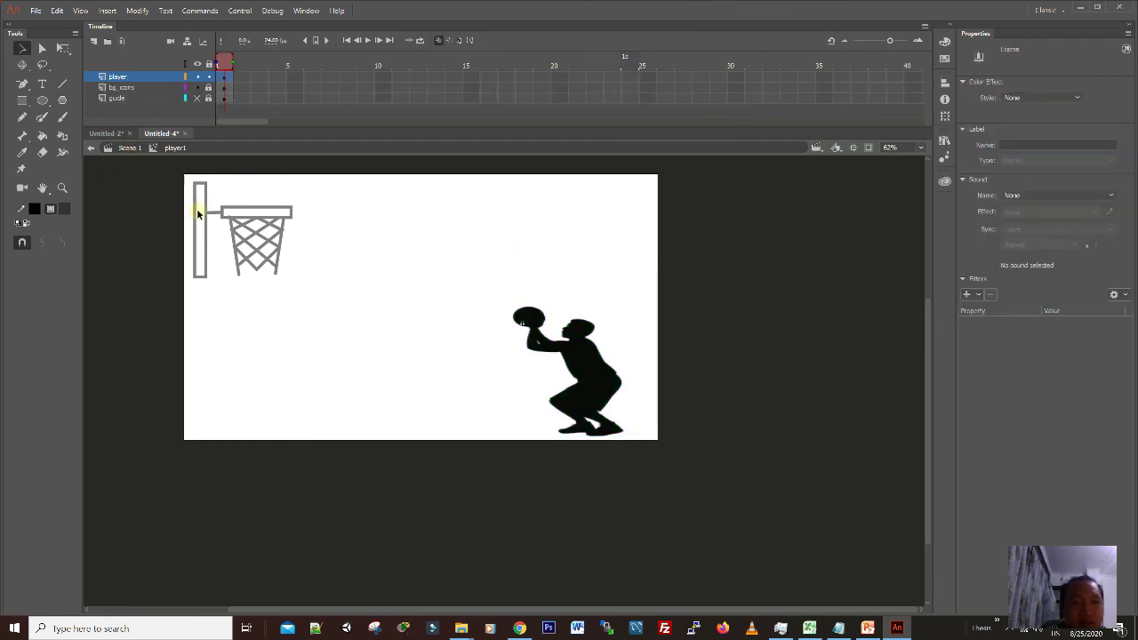
left_click(453, 304)
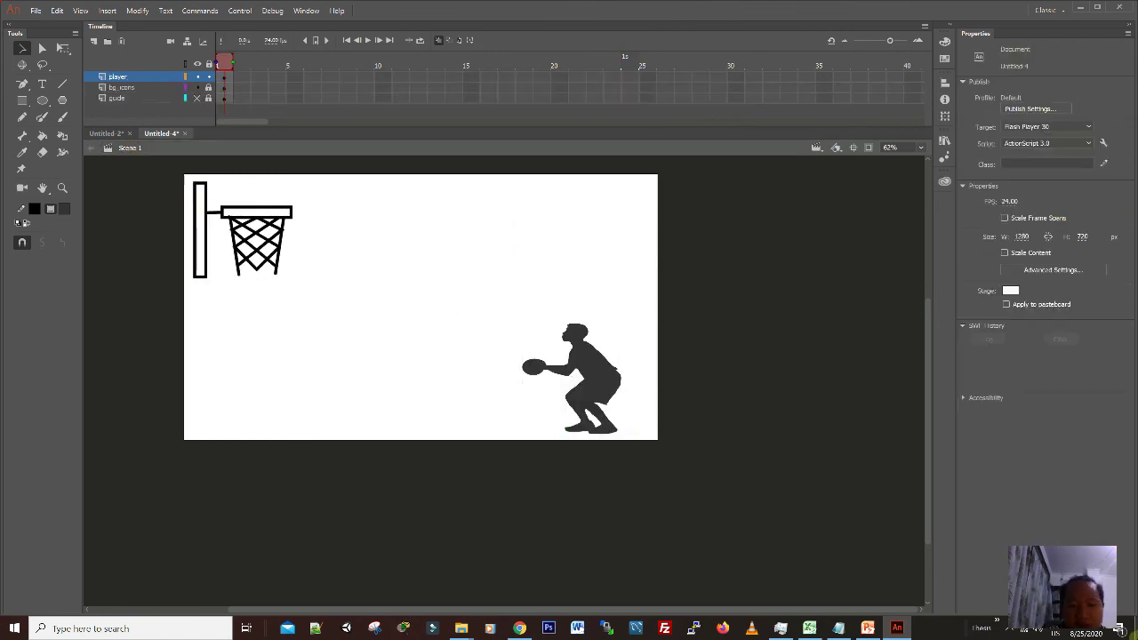
key("ctrl+Return")
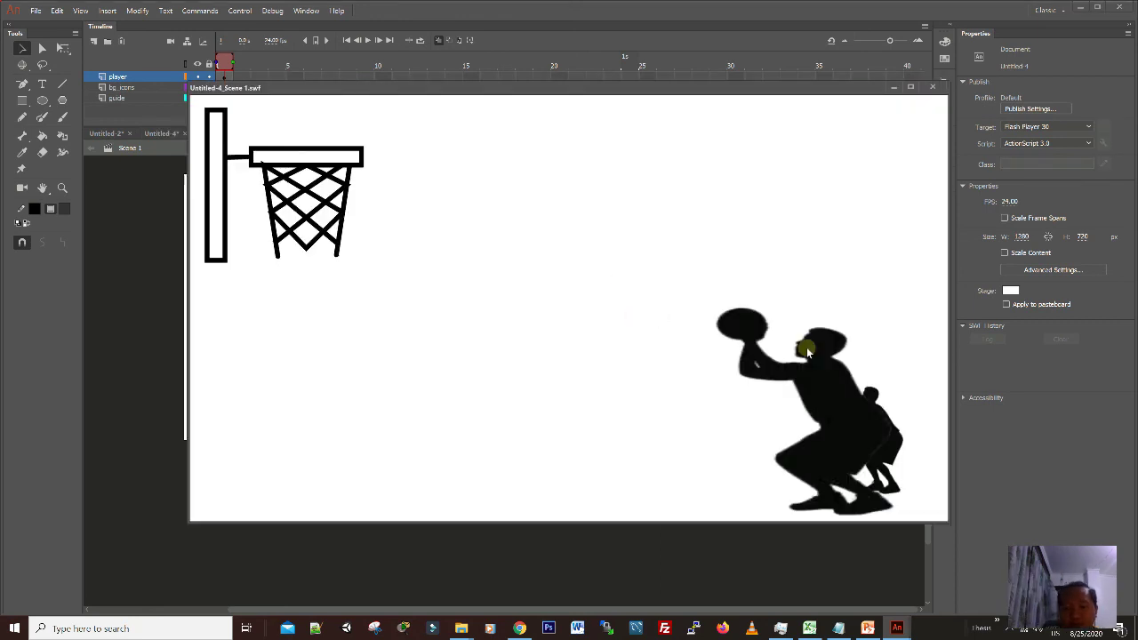
left_click(932, 86)
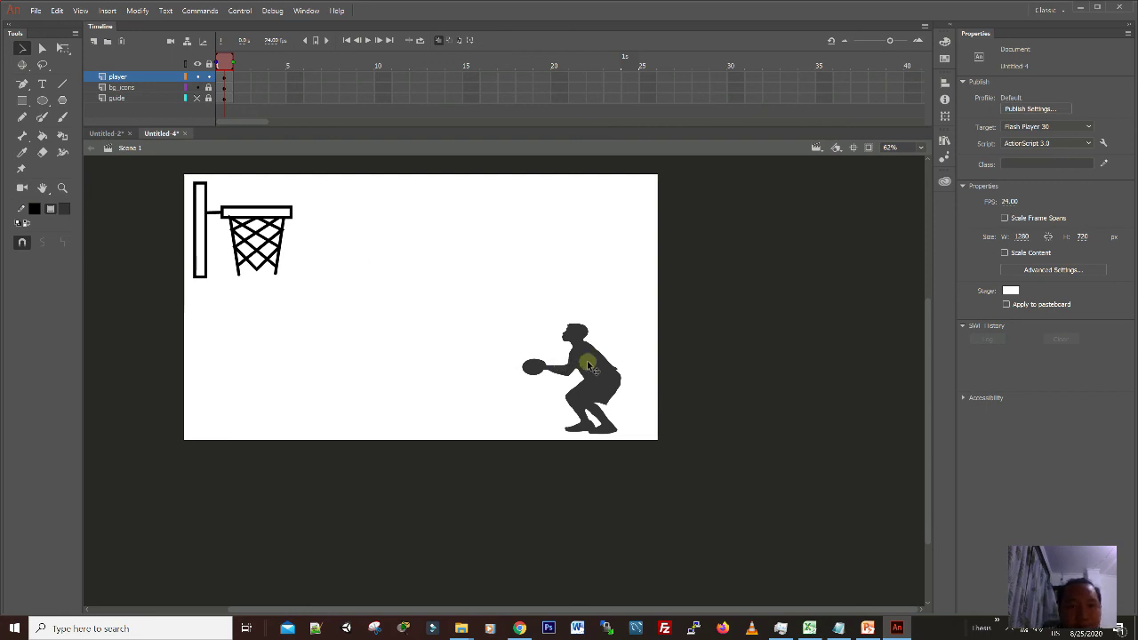
- Unlock and show the guide layer, delete the small player figure on it, and test the movie again
left_click(140, 99)
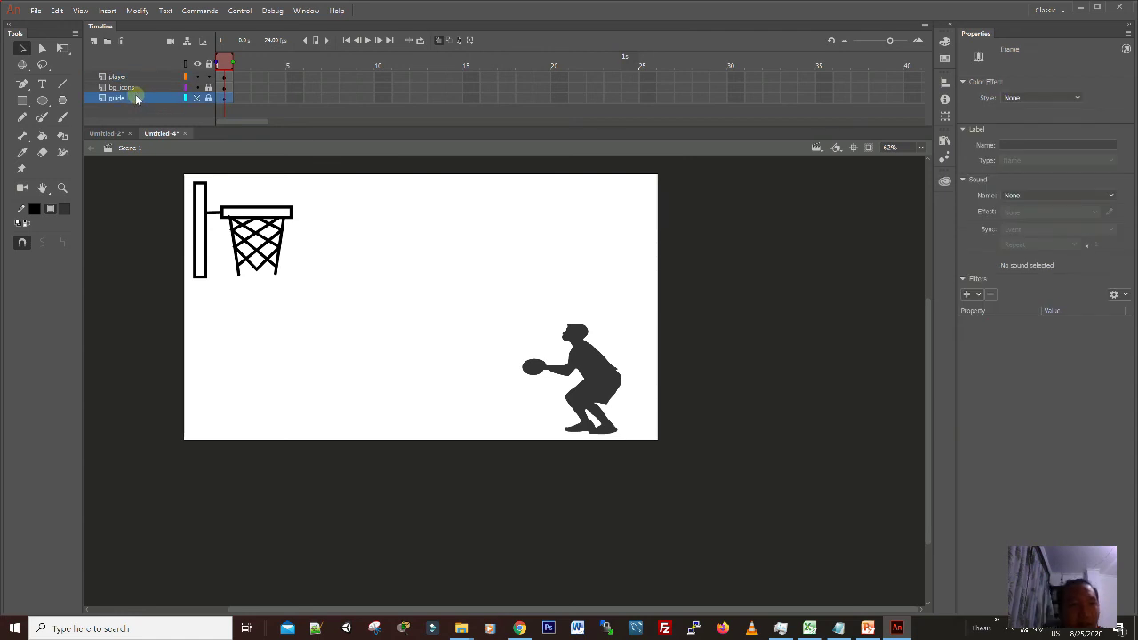
left_click(198, 99)
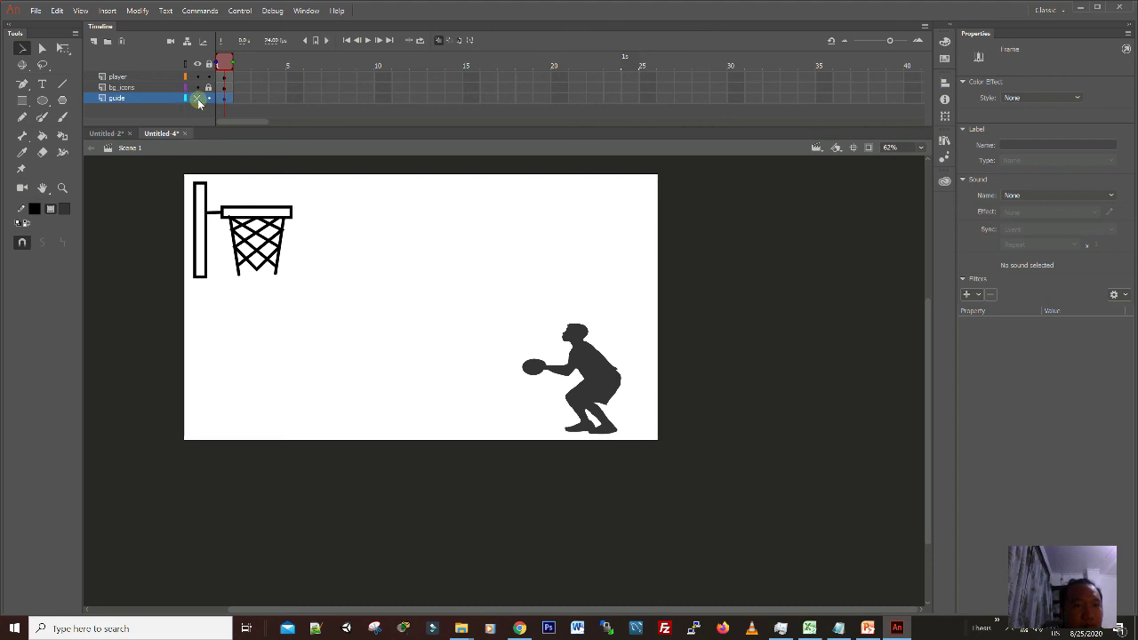
left_click(197, 99)
left_click(155, 99)
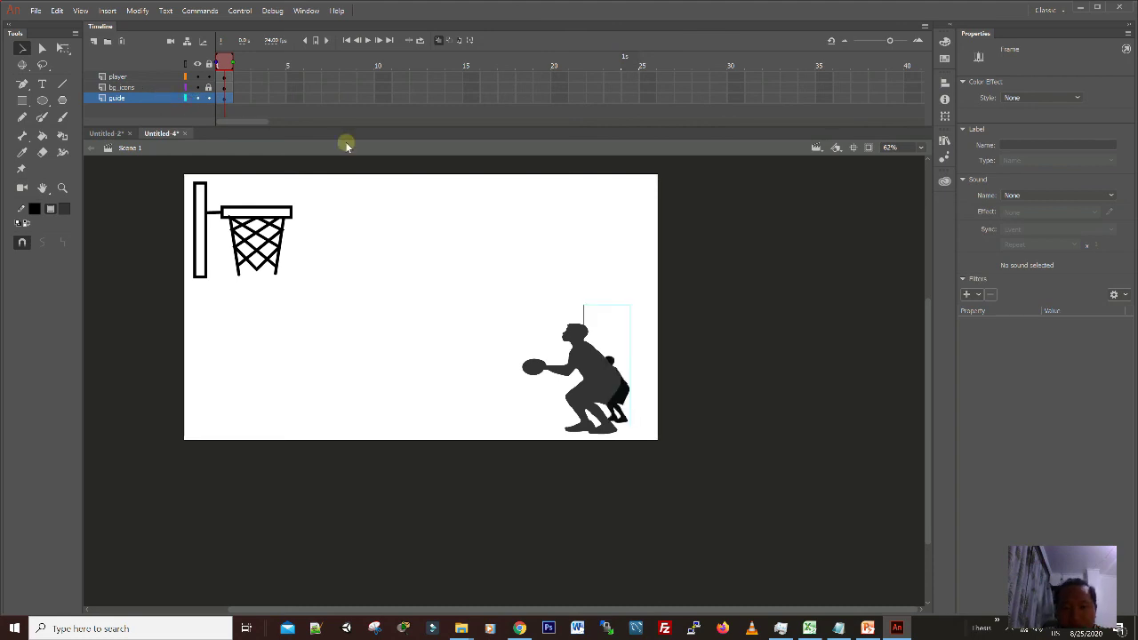
key("Delete")
left_click(360, 225)
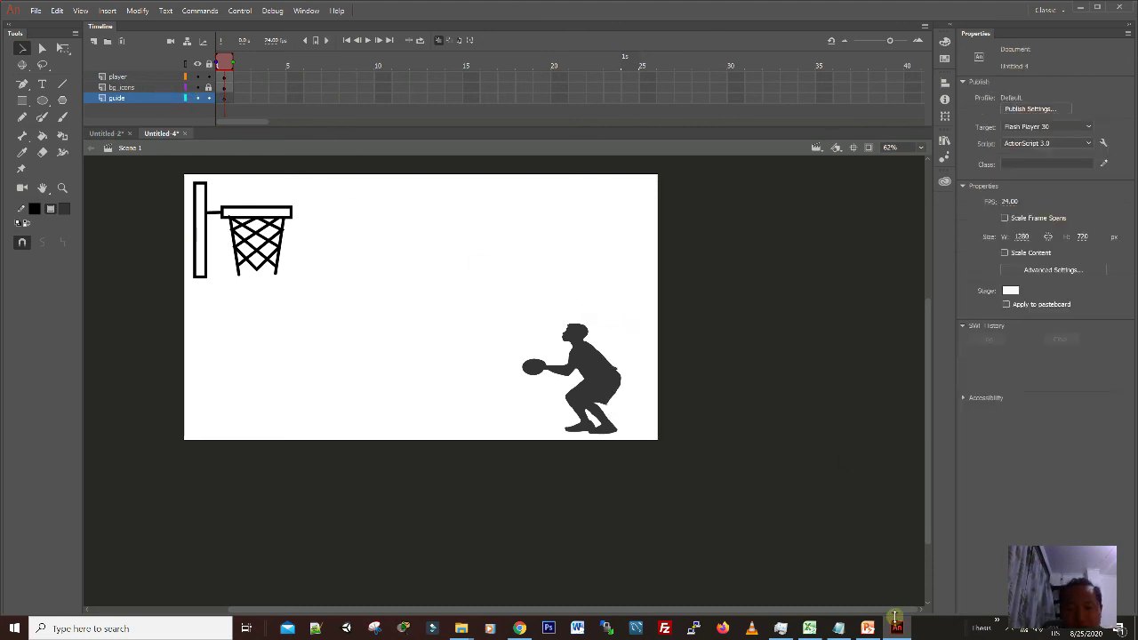
key("ctrl+Return")
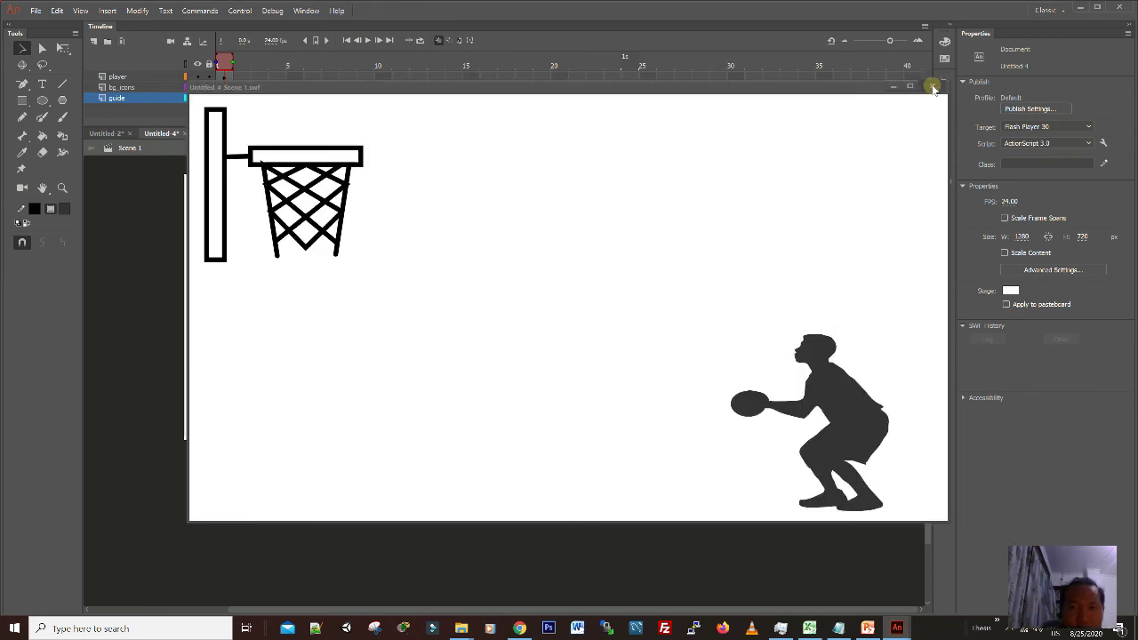
left_click(933, 86)
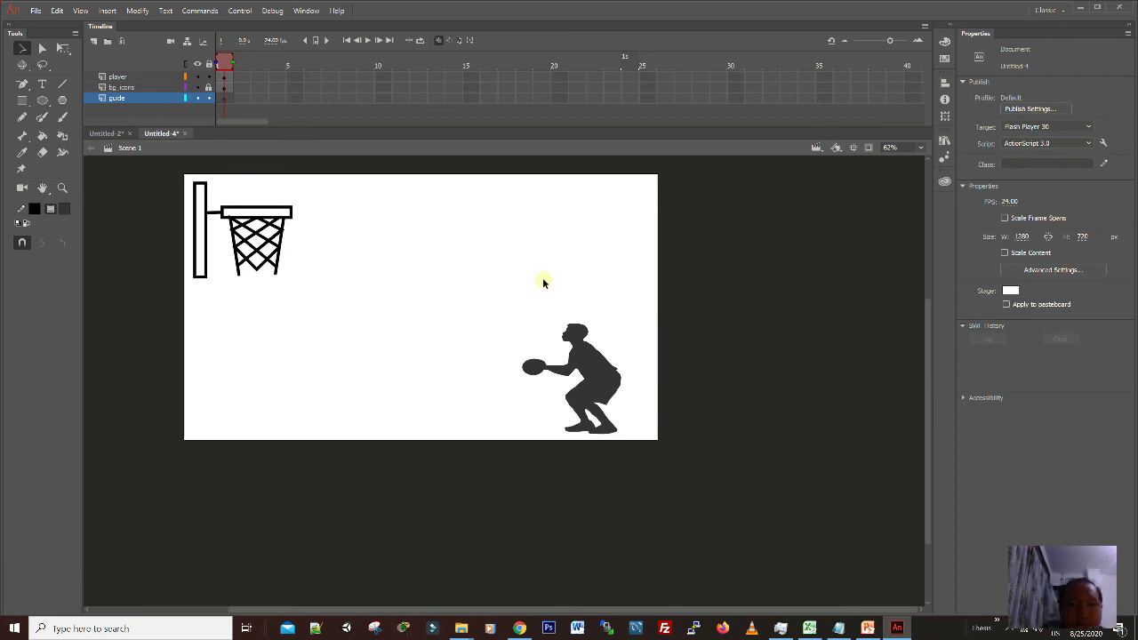
- Open the player1 movie clip for editing and insert a blank keyframe at frame 31
double_click(589, 376)
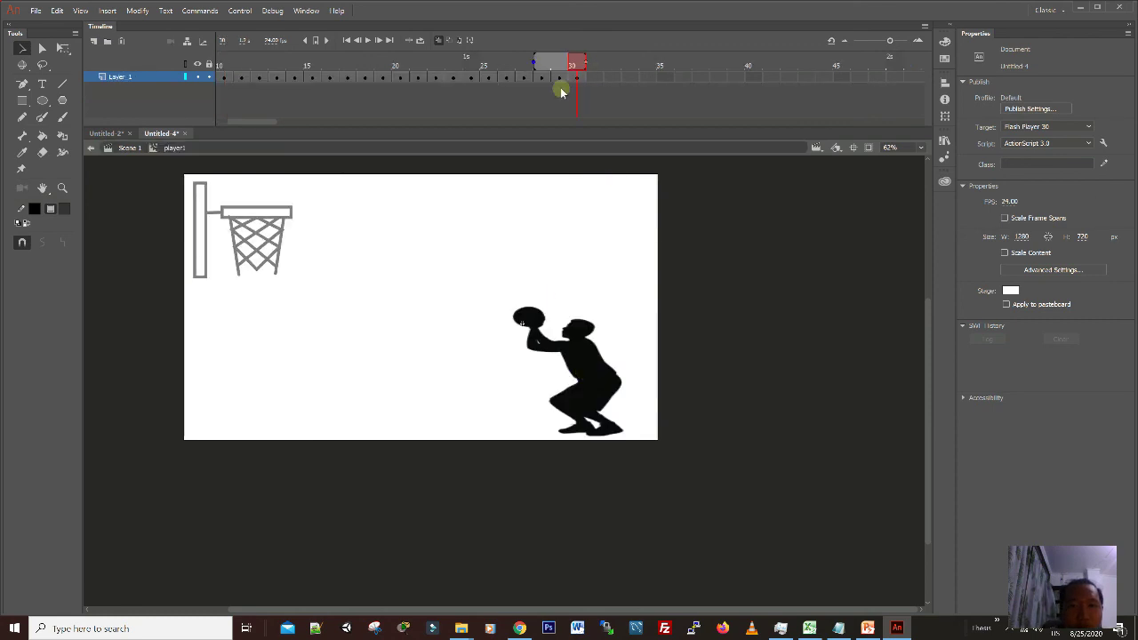
left_click(473, 83)
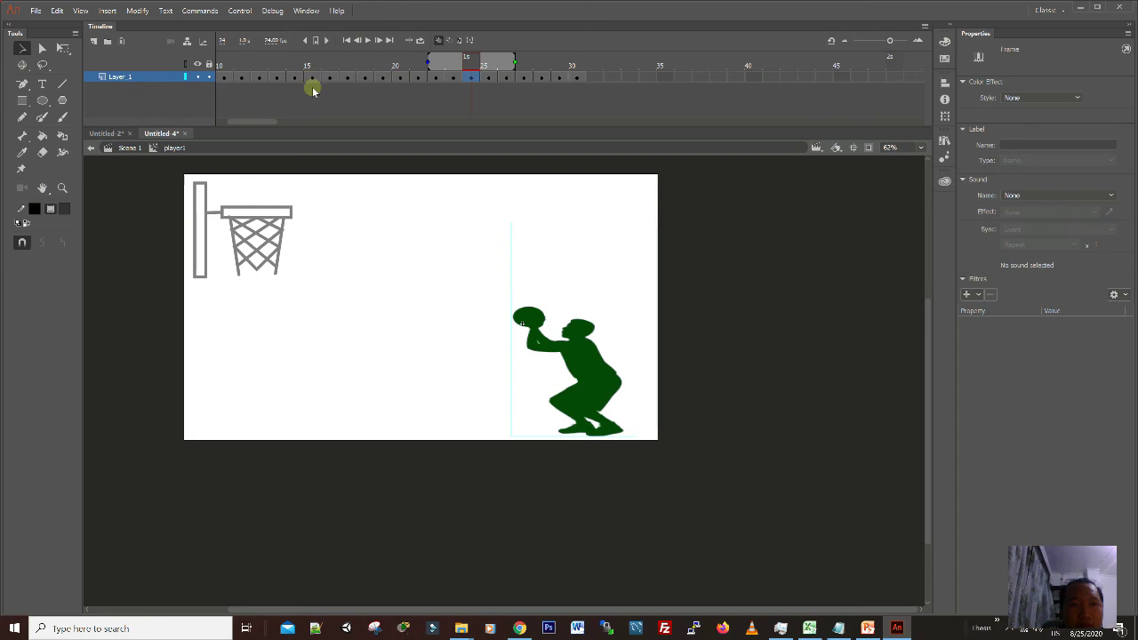
left_click(595, 82)
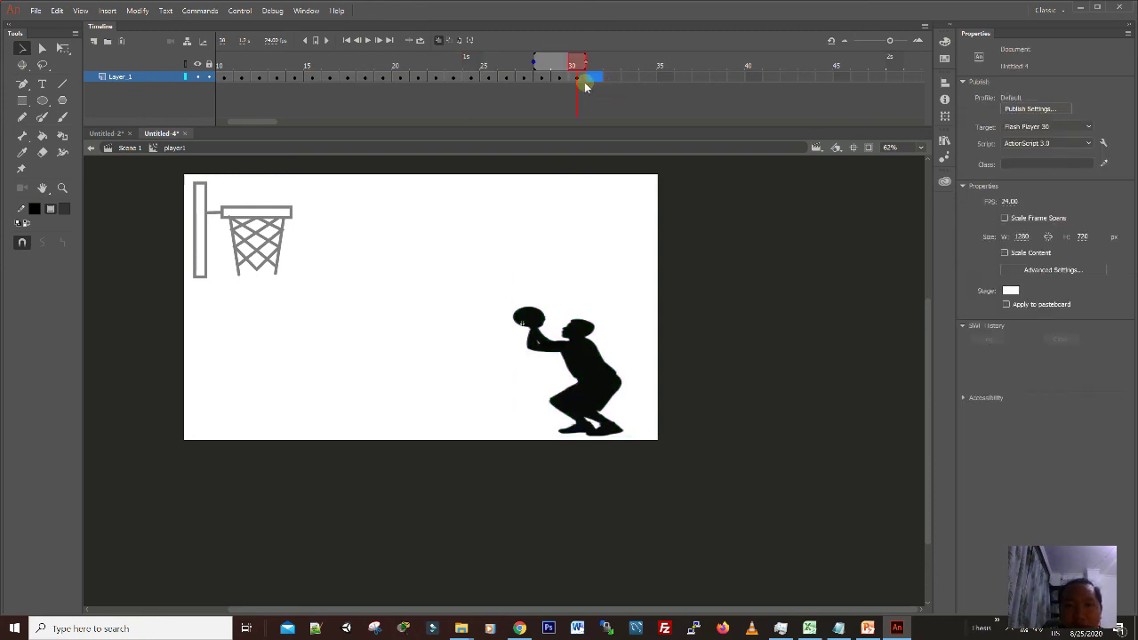
left_click(591, 82)
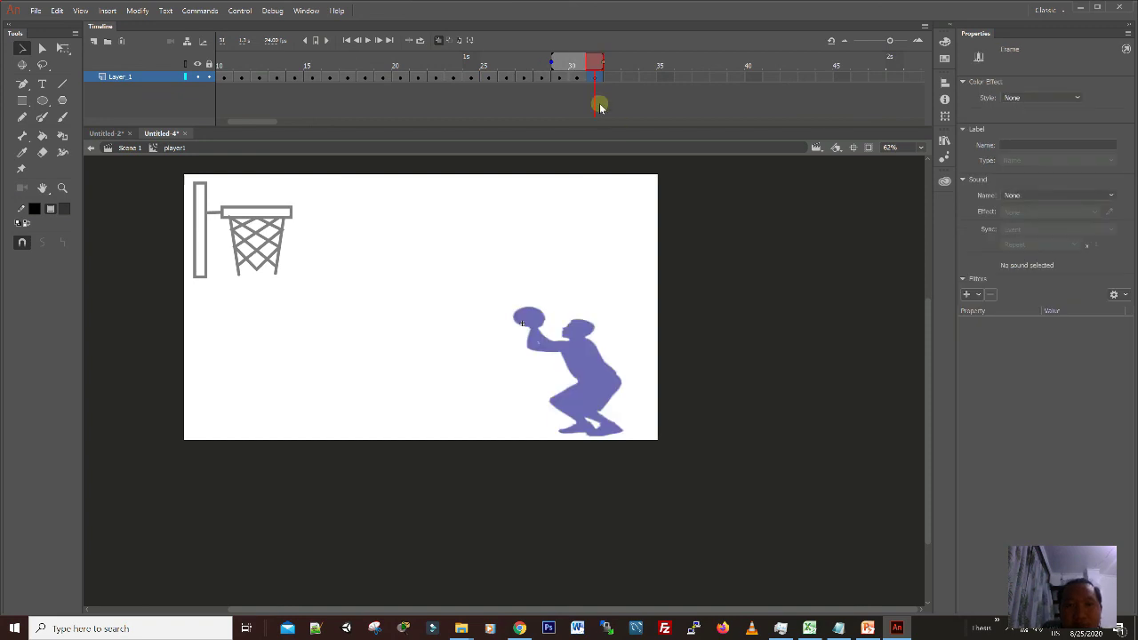
- Place the 3.png bitmap from the library on frame 31, with its feet over the onion-skinned pose
left_click(944, 140)
left_click(863, 289)
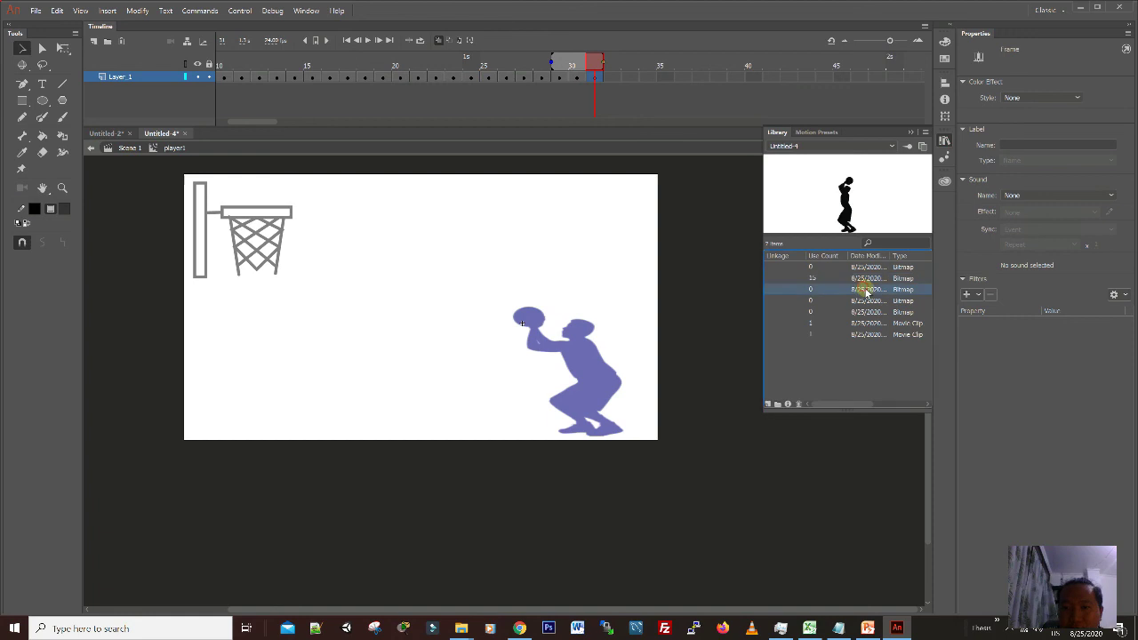
left_click_drag(579, 360, 620, 375)
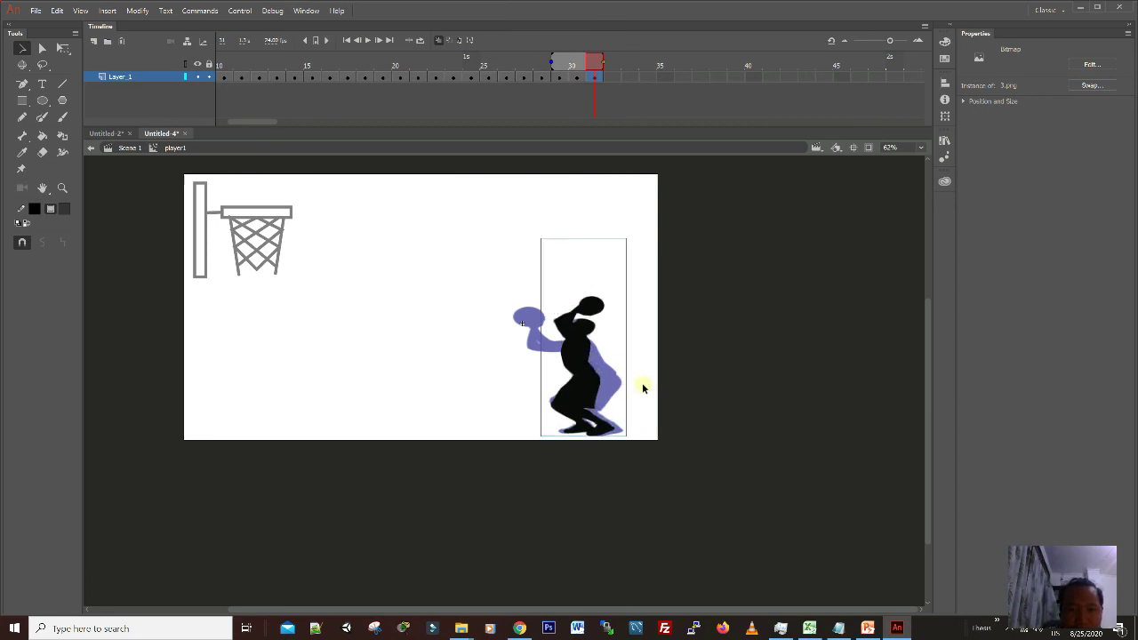
- Widen the 3.png figure with Free Transform and align its body and feet with the onion-skinned pose
left_click(62, 48)
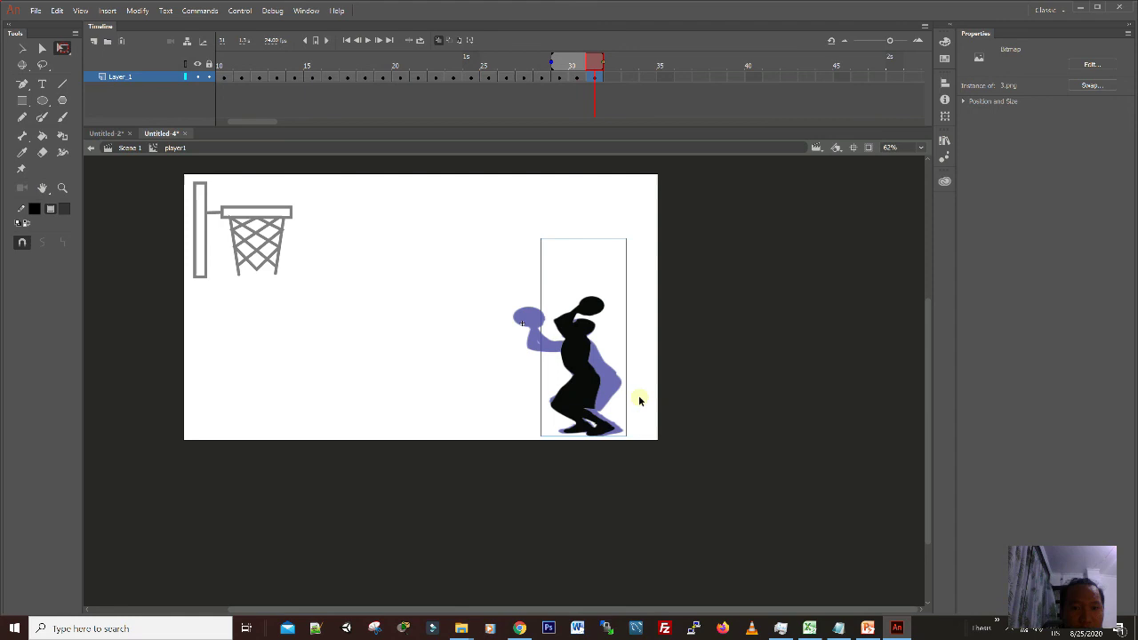
left_click_drag(628, 437, 635, 437)
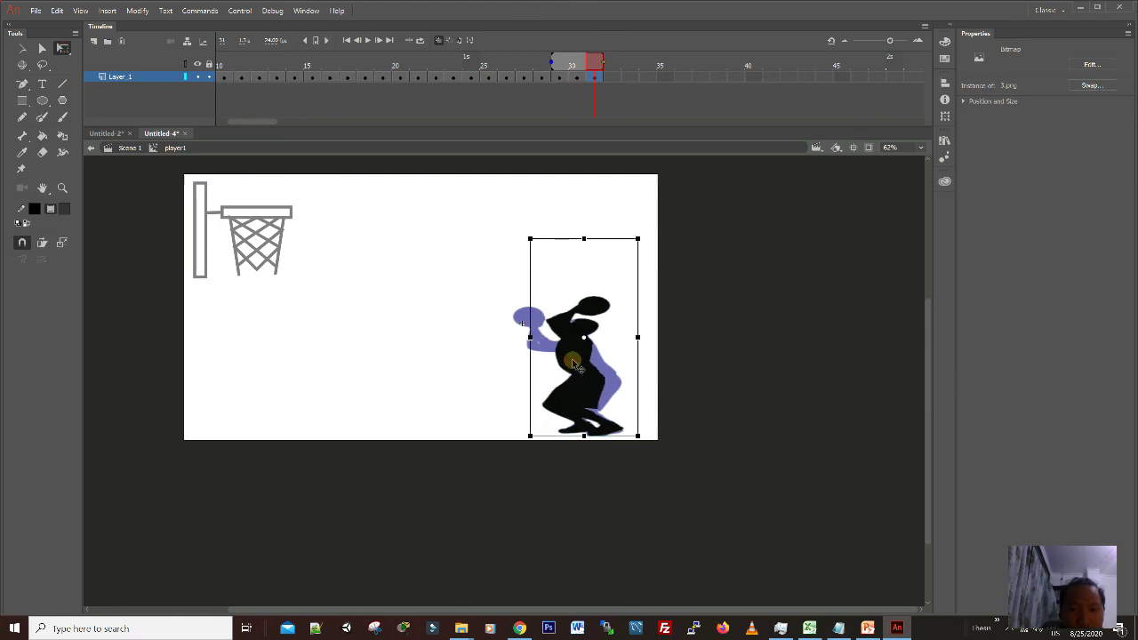
left_click_drag(572, 366, 576, 366)
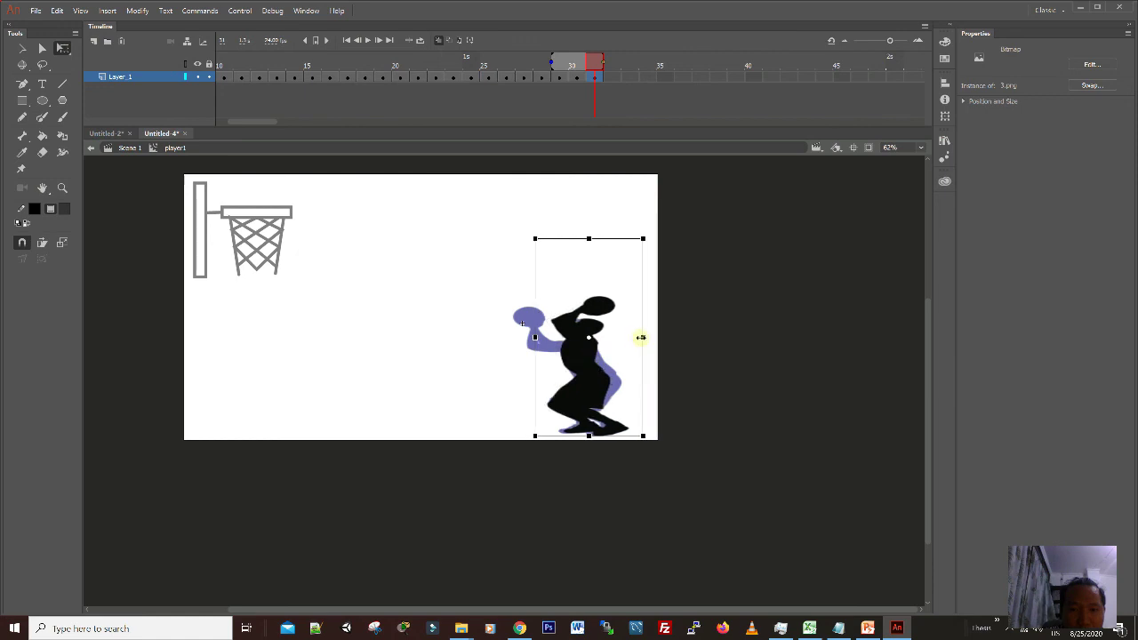
left_click_drag(639, 336, 640, 336)
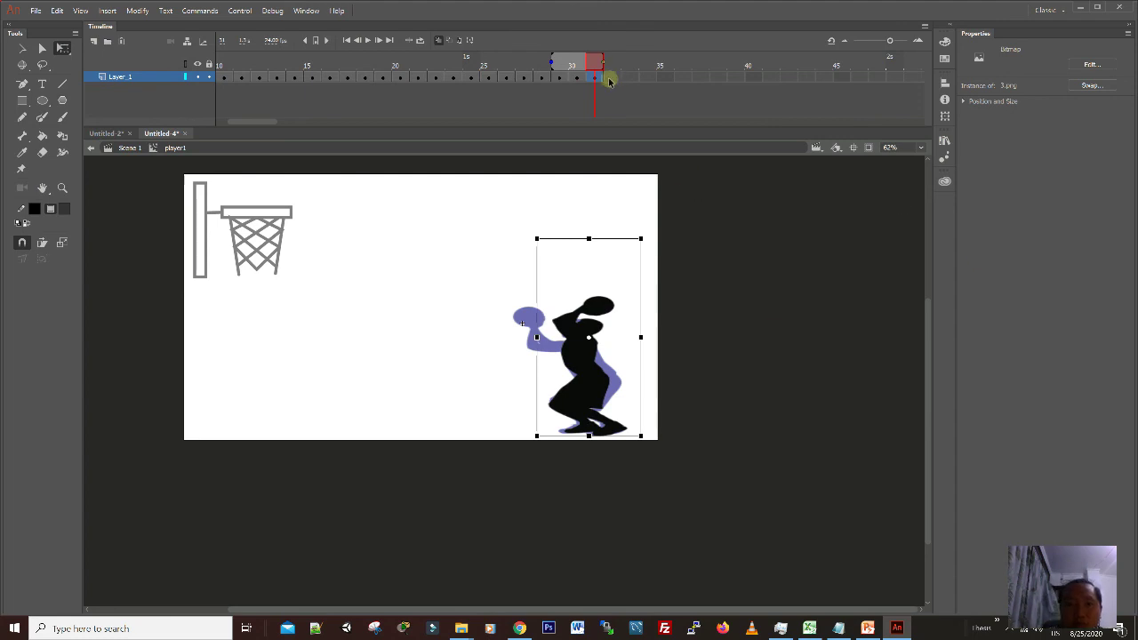
left_click(22, 48)
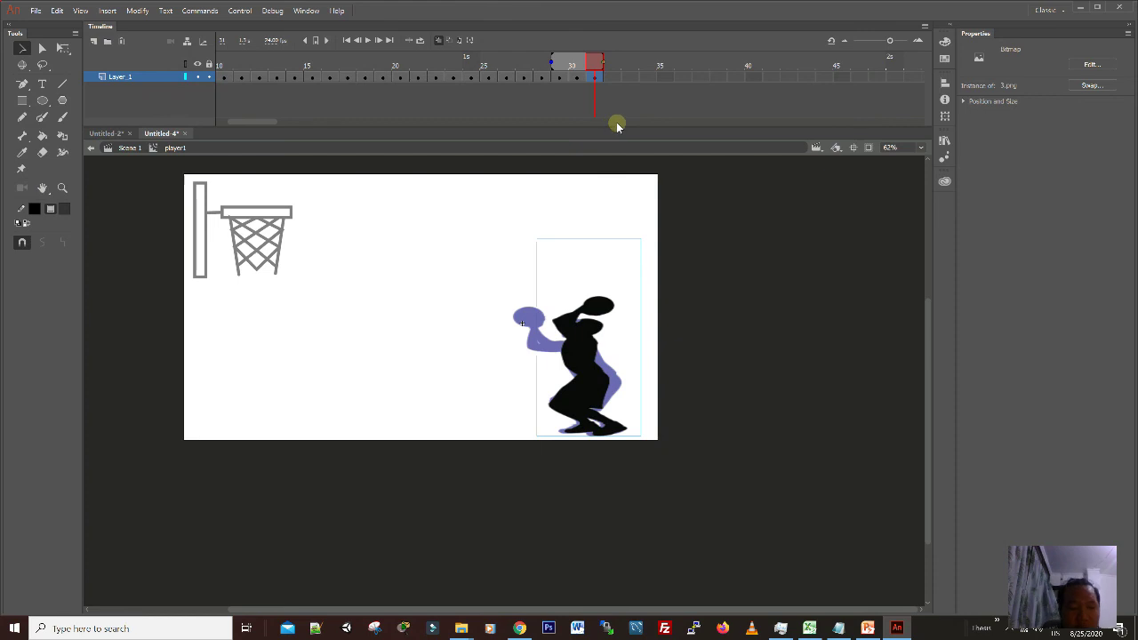
- Hold the 3.png pose by inserting a keyframe on every frame from 32 through 40
key("F6")
key("F6")
key("F6")
key("F6")
key("F6")
key("F6")
key("F6")
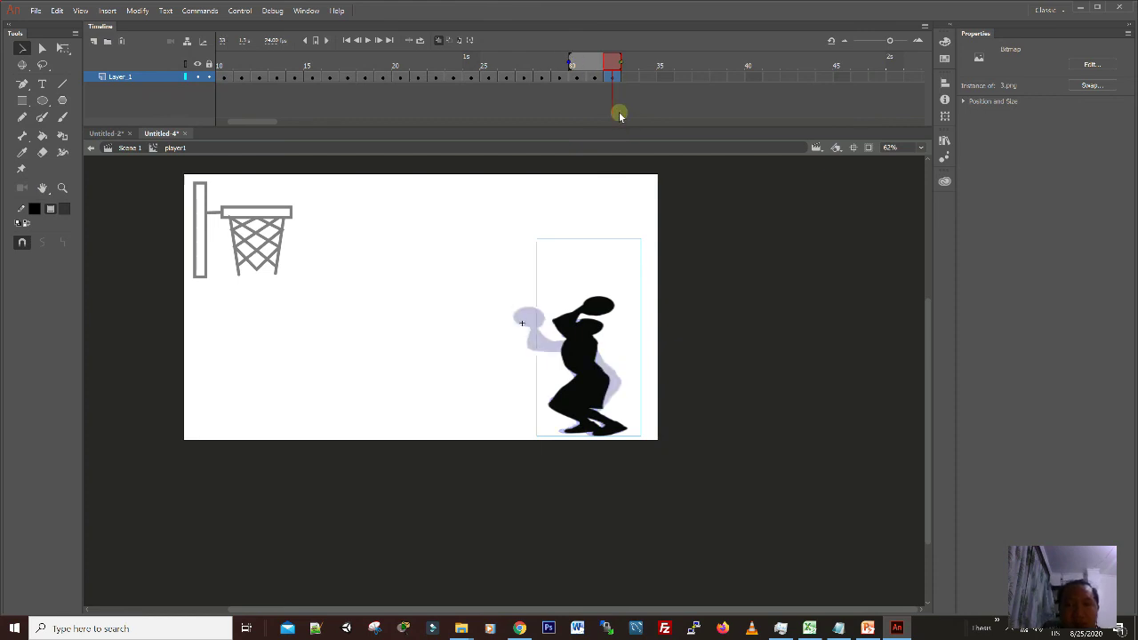
key("F6")
key("F6")
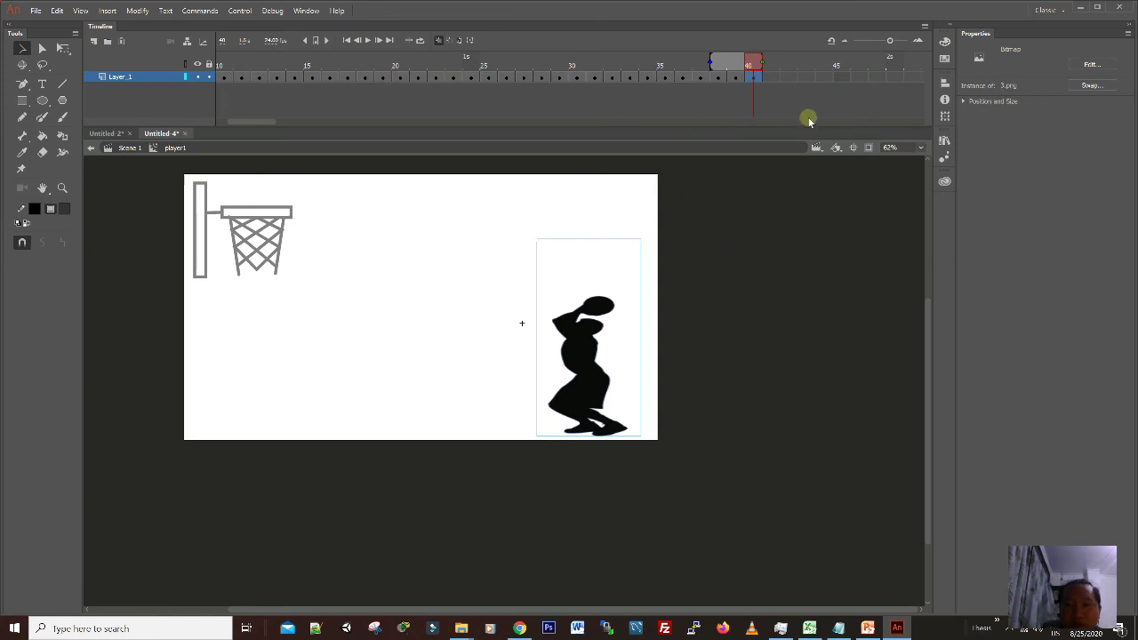
- Insert a blank keyframe at frame 41 and place the 4.png bitmap from the library over the onion-skinned pose
key("F7")
key("F7")
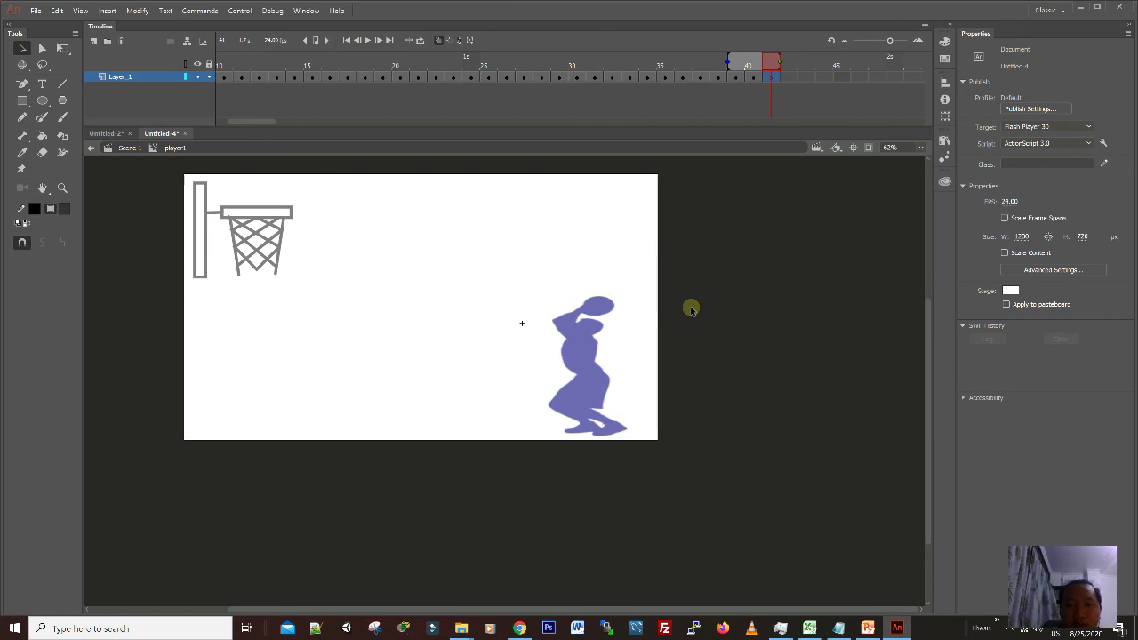
left_click(944, 140)
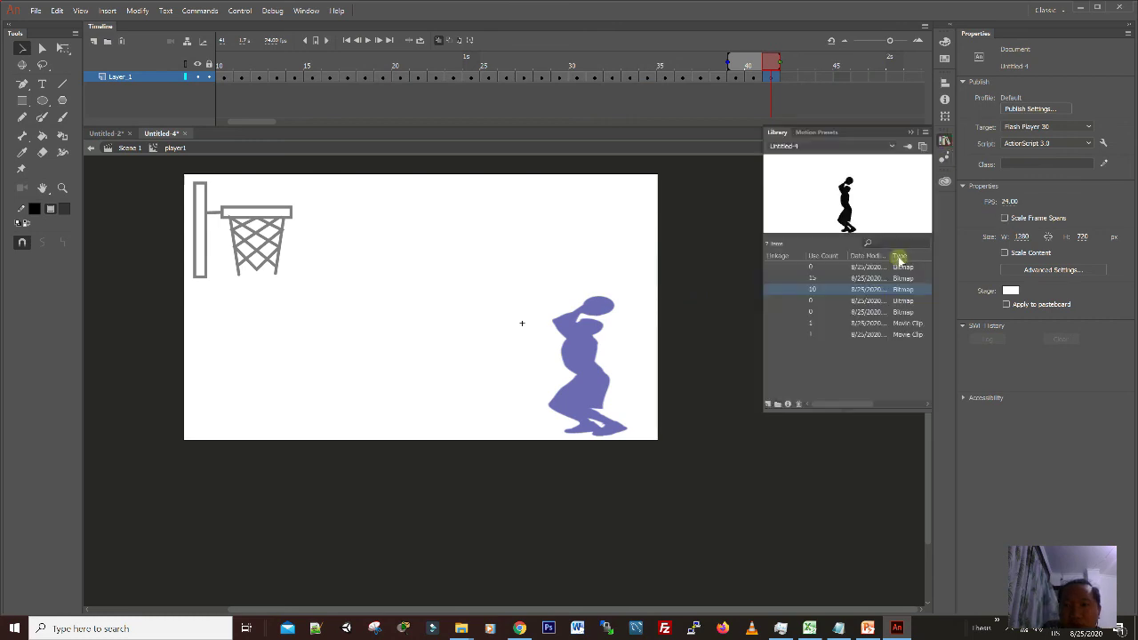
left_click(864, 302)
left_click_drag(863, 302, 592, 334)
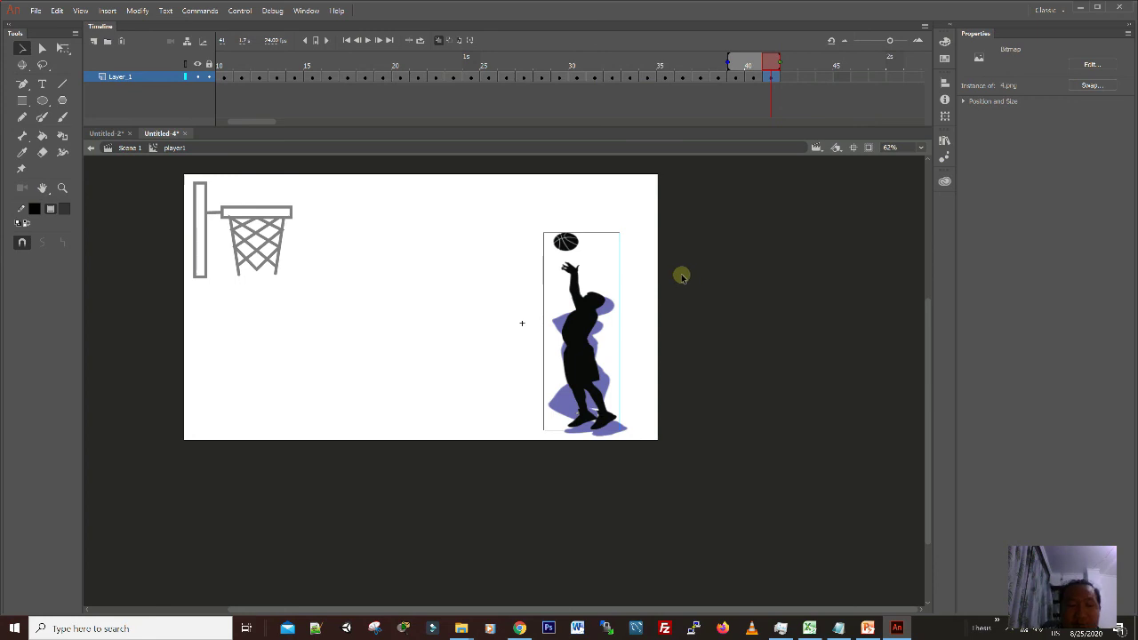
- Hold the 4.png shooting pose by inserting a keyframe on every frame from 42 through 51
key("F5")
key("F5")
key("F5")
key("F5")
key("F5")
key("F5")
key("F5")
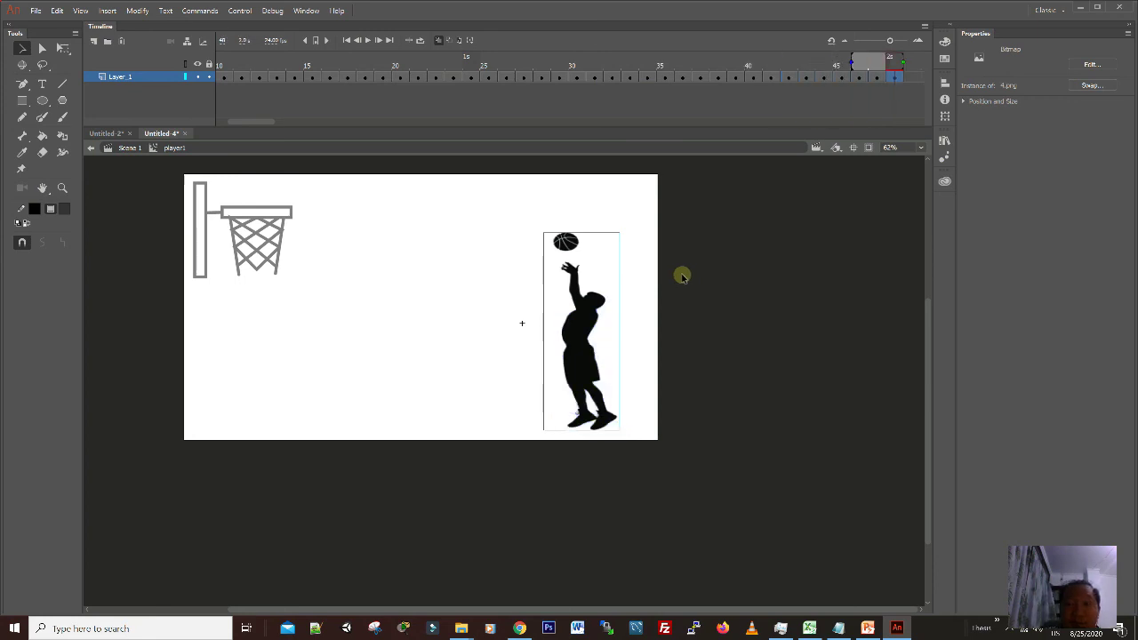
key("F5")
key("F5")
key("F5")
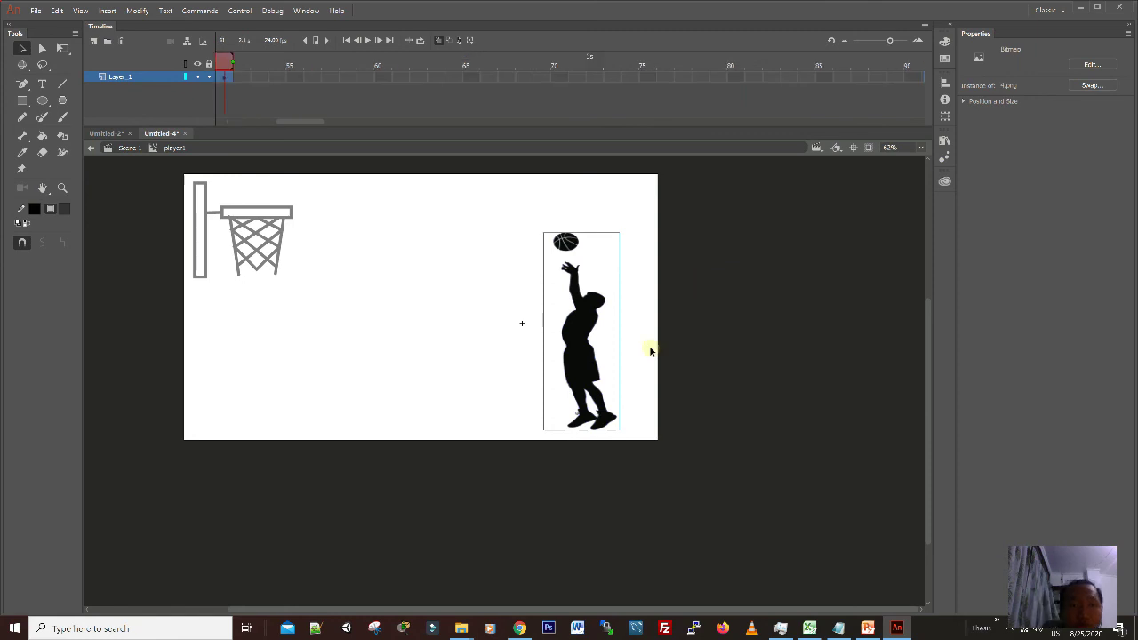
- Insert a blank keyframe at frame 52 and place the 5.png bitmap with its feet slightly above the onion-skinned pose's feet
left_click(944, 142)
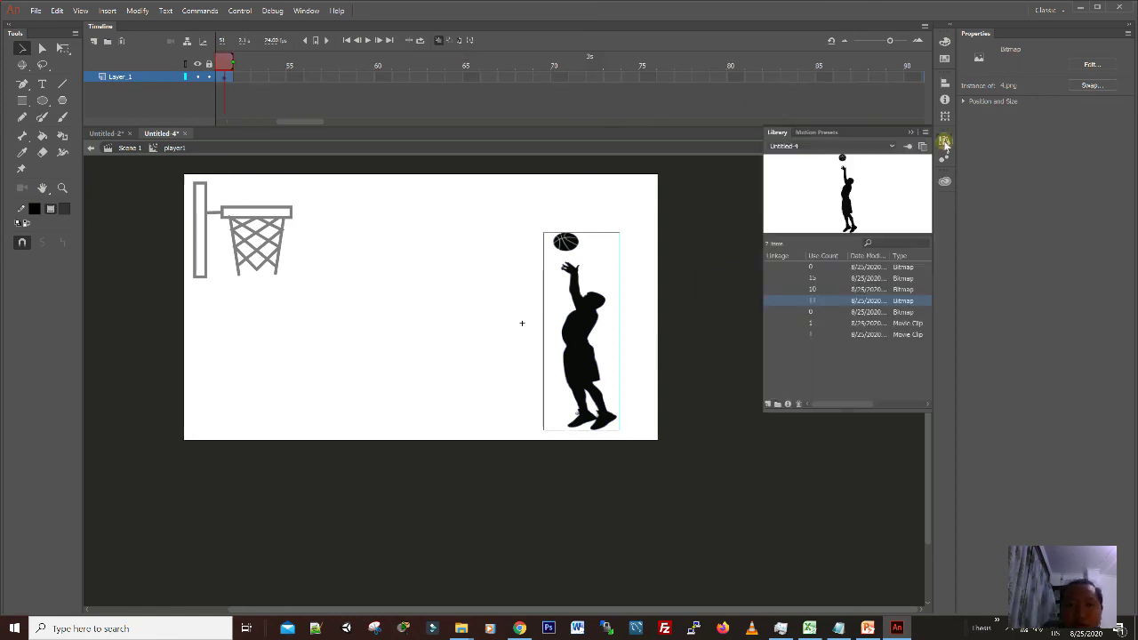
left_click(867, 312)
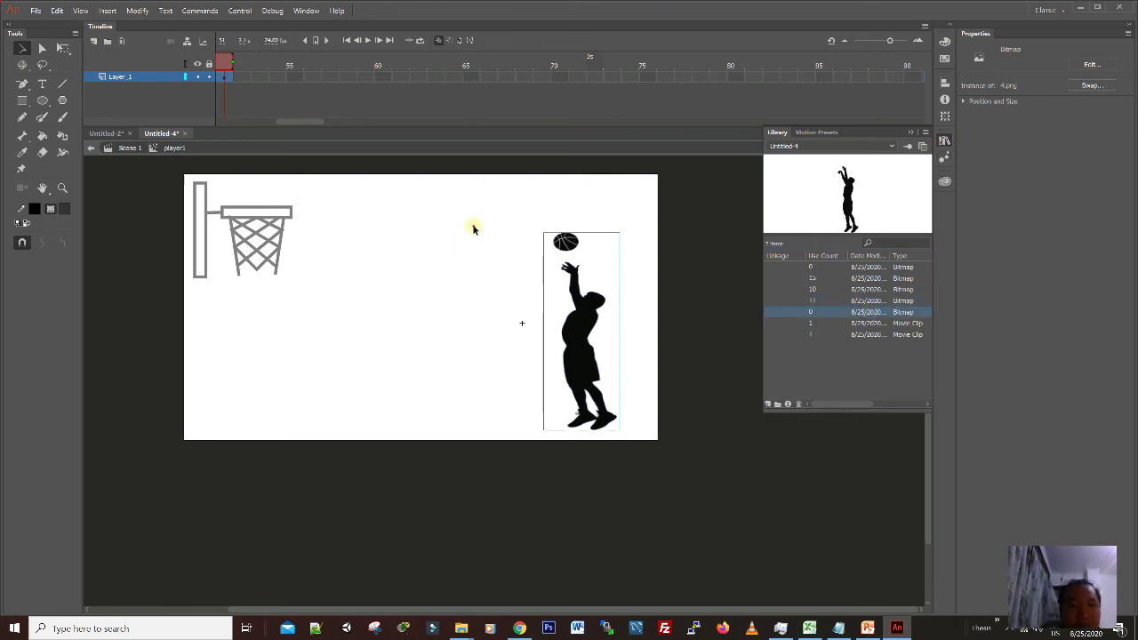
key("F7")
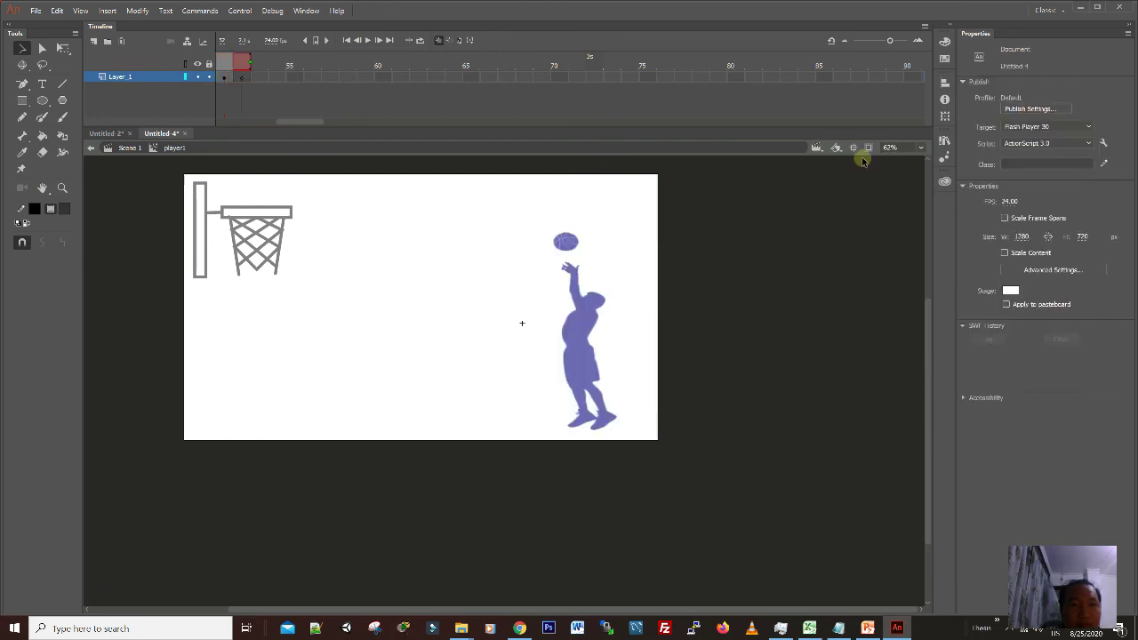
left_click(944, 140)
left_click_drag(835, 313, 583, 331)
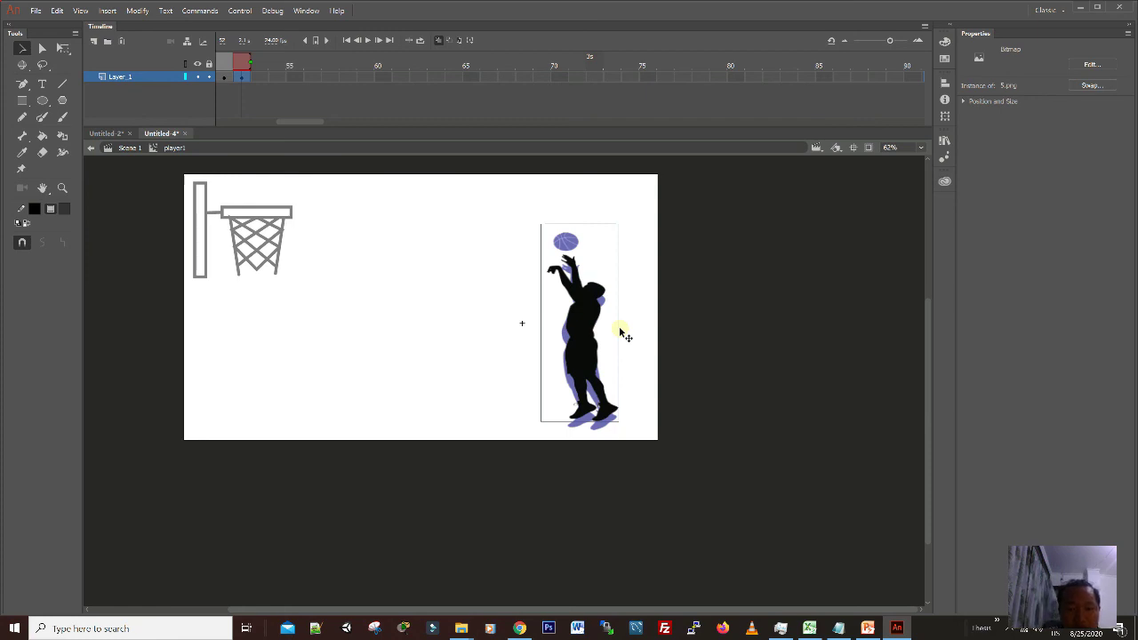
- Hold the 5.png follow-through pose by inserting a keyframe on every frame from 53 through 61
key("F6")
key("F6")
key("F6")
key("F6")
key("F6")
key("F6")
key("F6")
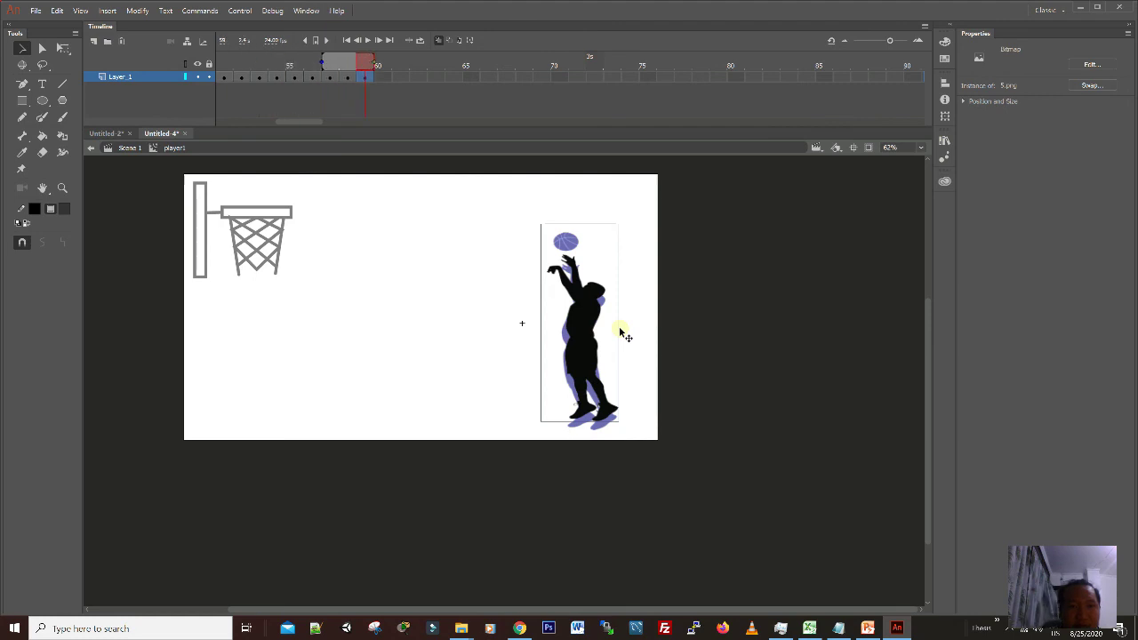
key("F6")
key("F6")
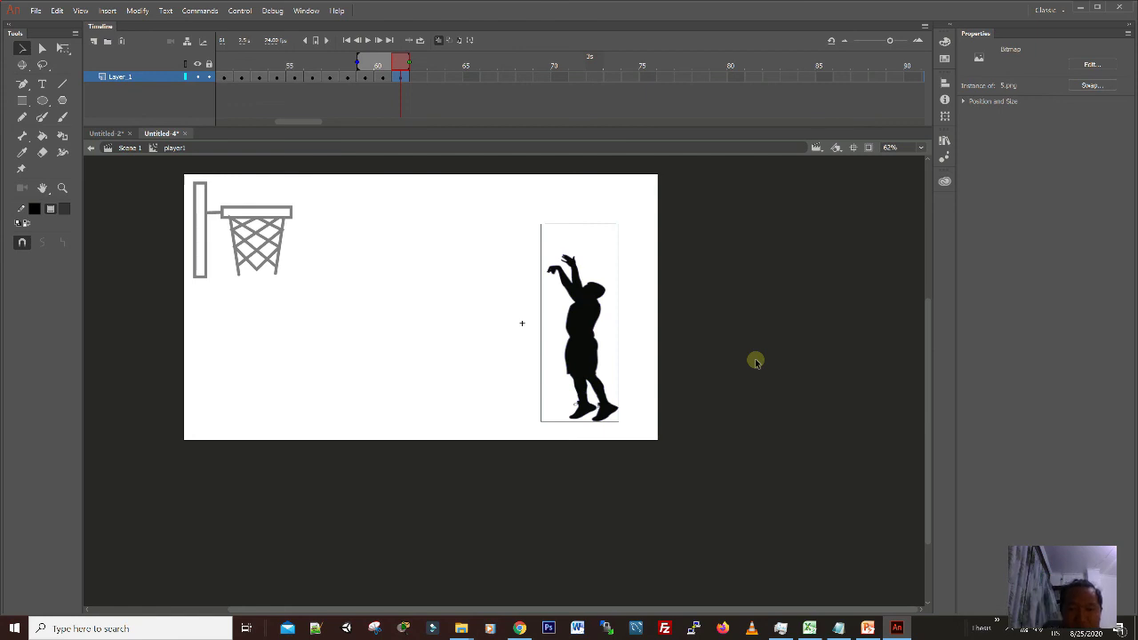
- Return to Scene 1 and test the movie to review the player's full jump shot, closing the preview when done
left_click(129, 147)
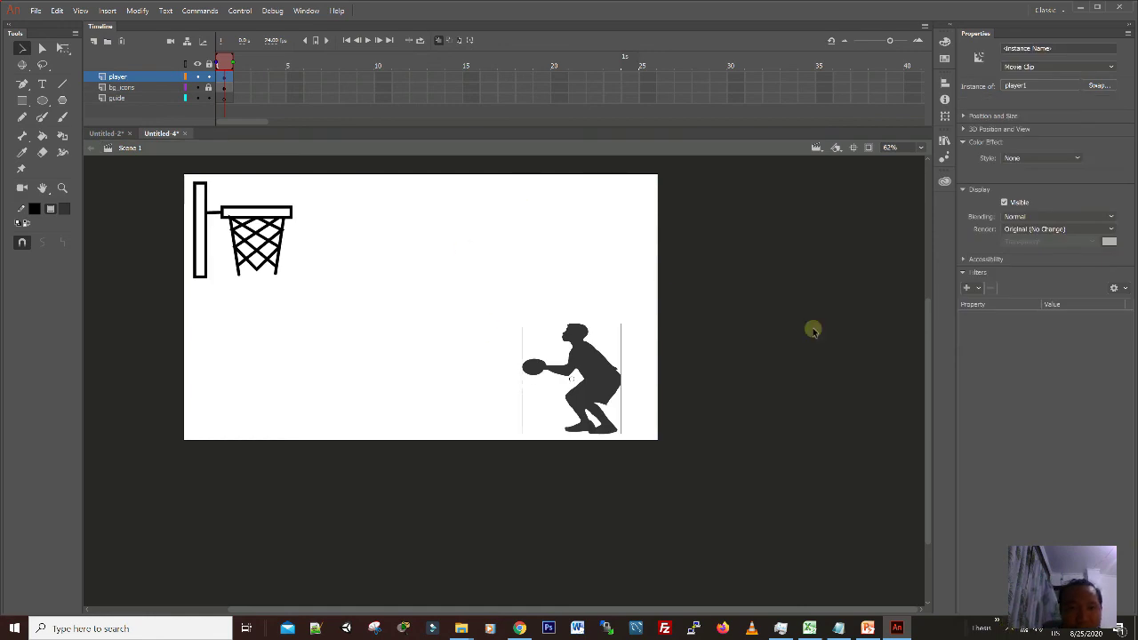
key("ctrl+Return")
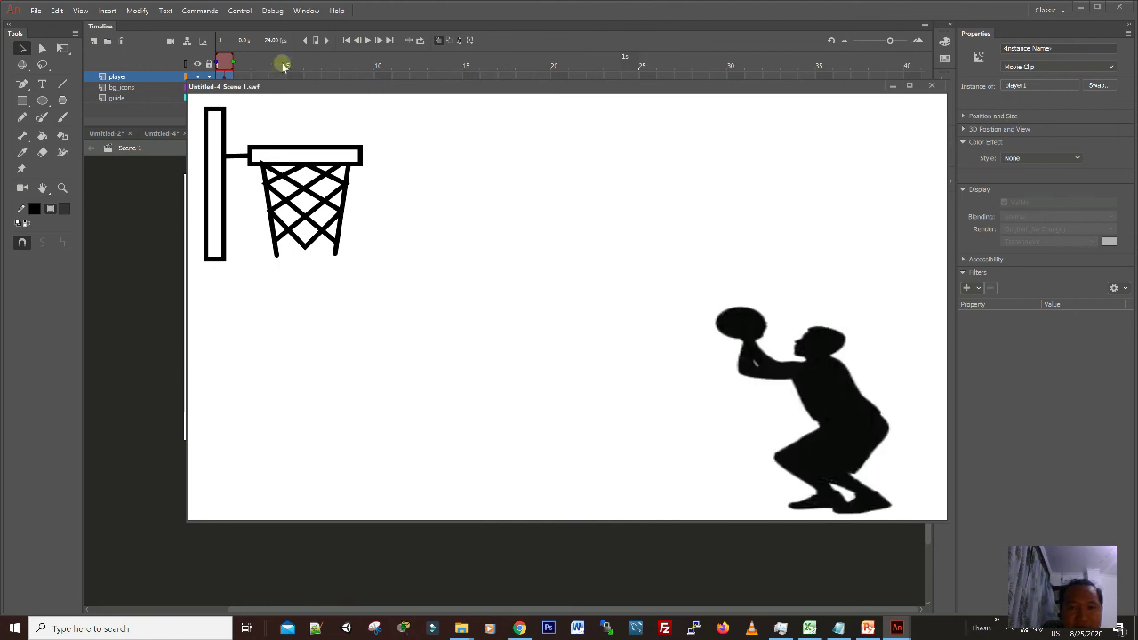
key("ctrl+w")
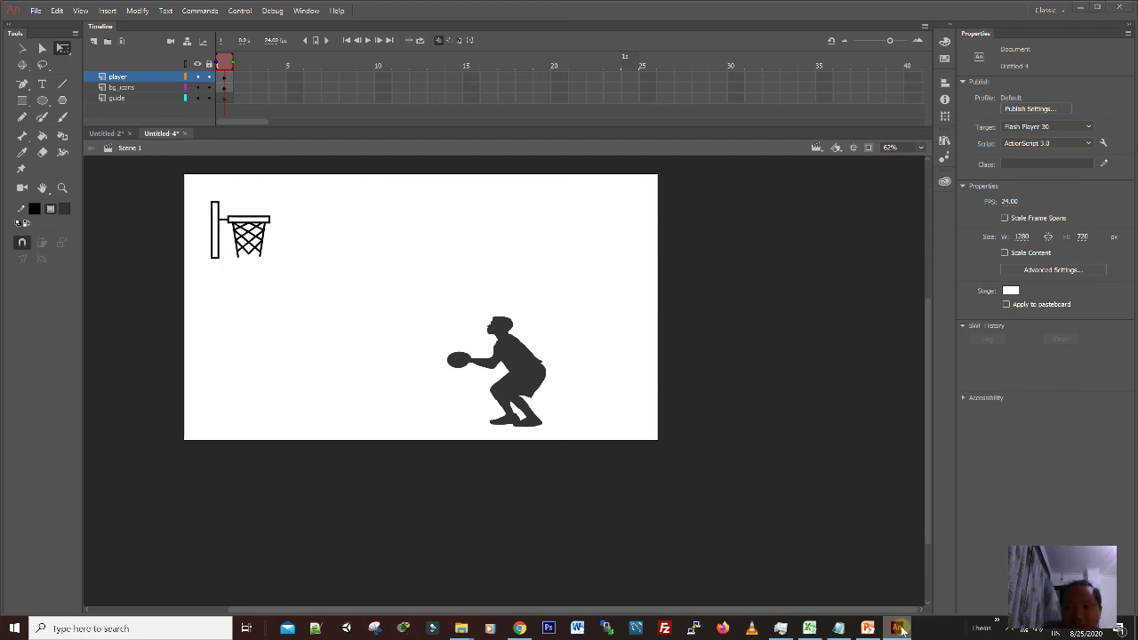
left_click(900, 628)
left_click(898, 628)
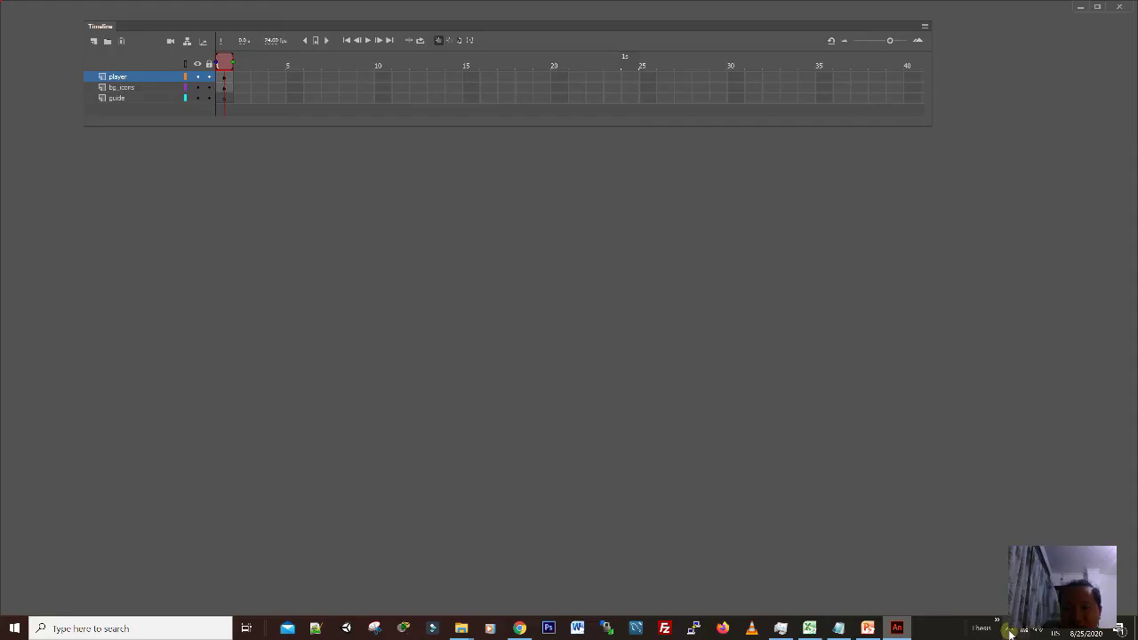